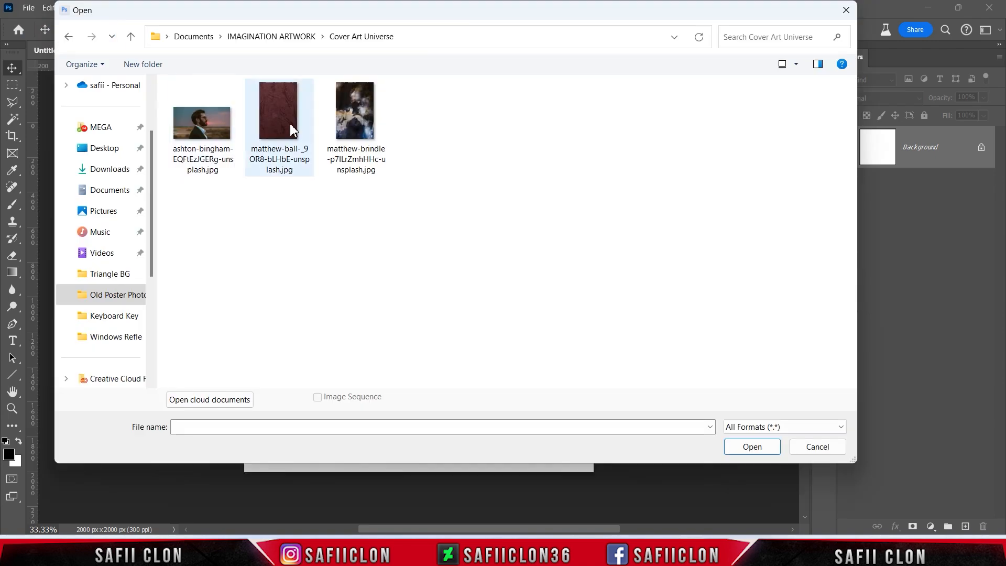
Open the dark red leather texture image from the Cover Art Universe folder and copy it into the Untitled-1 document.
left_click(291, 118)
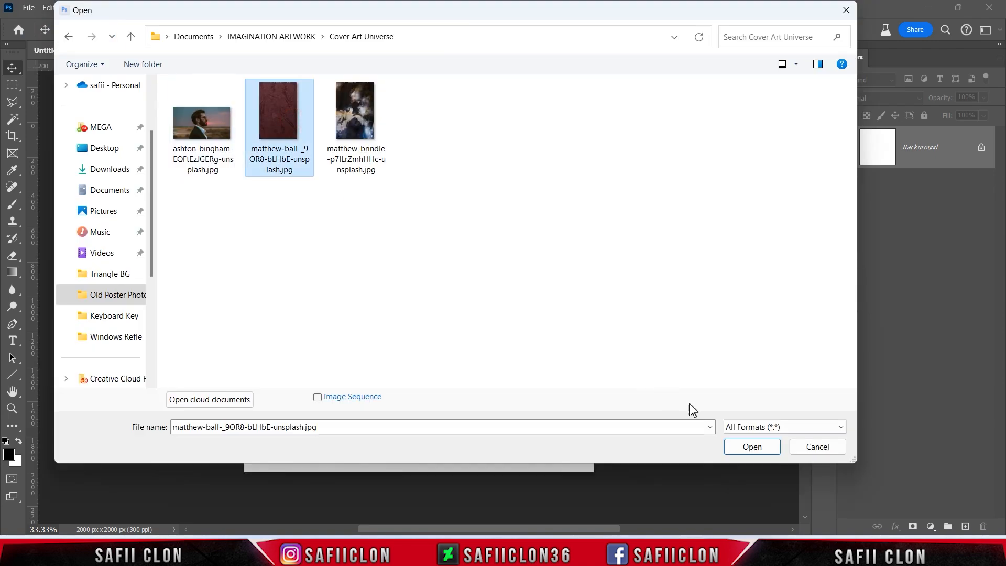
left_click(751, 446)
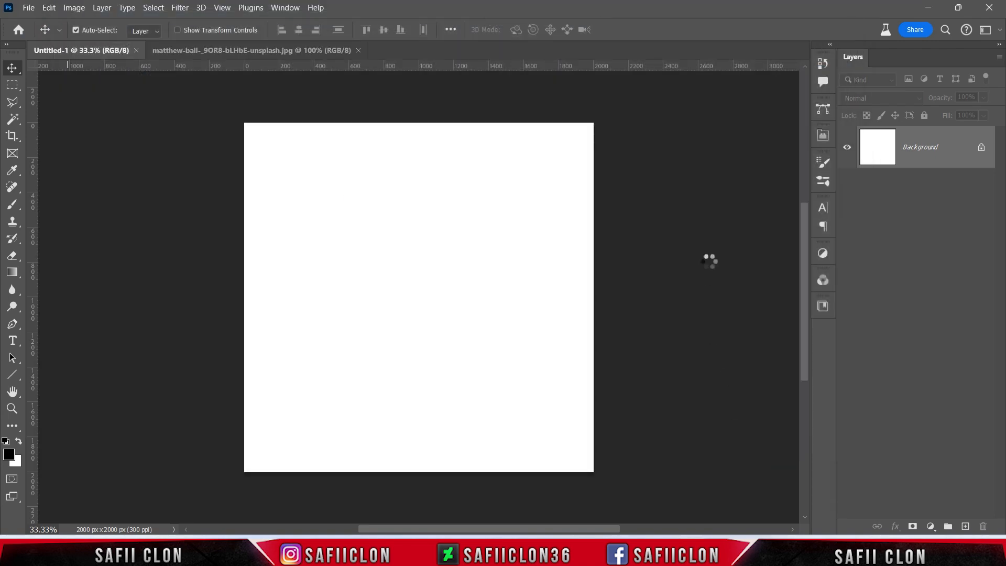
left_click_drag(930, 156, 422, 304)
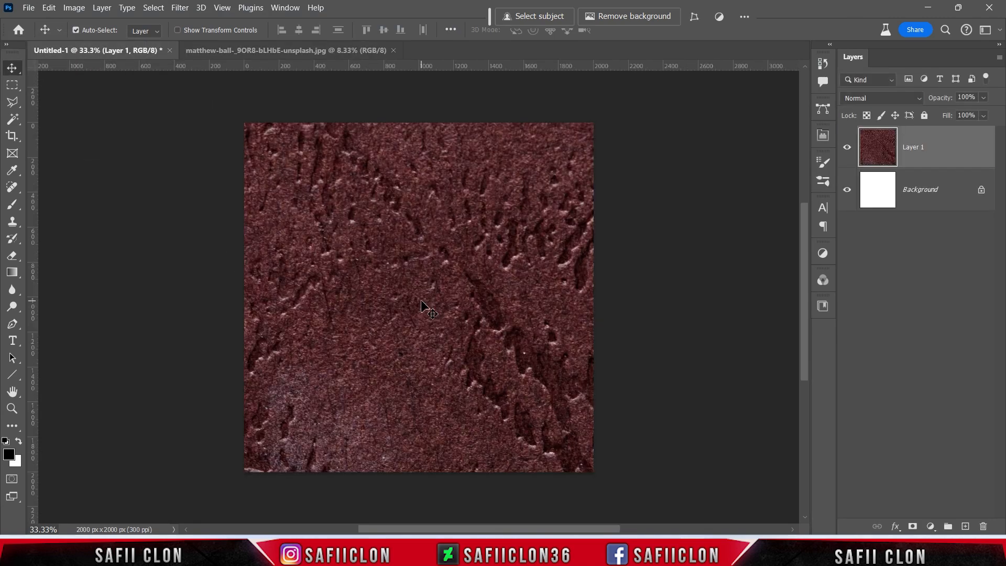
Scale the texture layer to about 35% so it spans the canvas width, and shift it slightly upward while still covering the canvas.
scroll(422, 305, "down", 3)
key("ctrl+t")
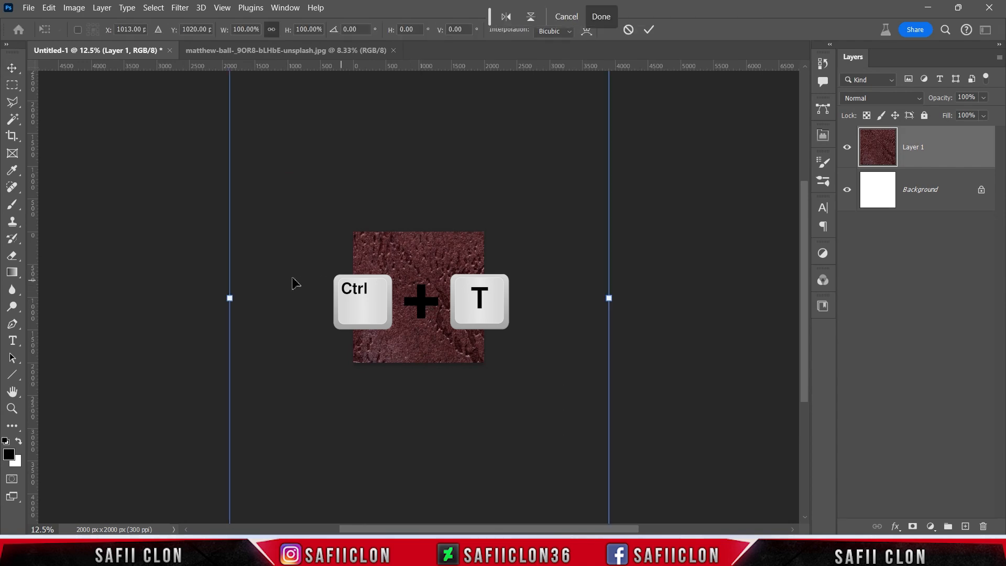
left_click_drag(233, 294, 346, 283)
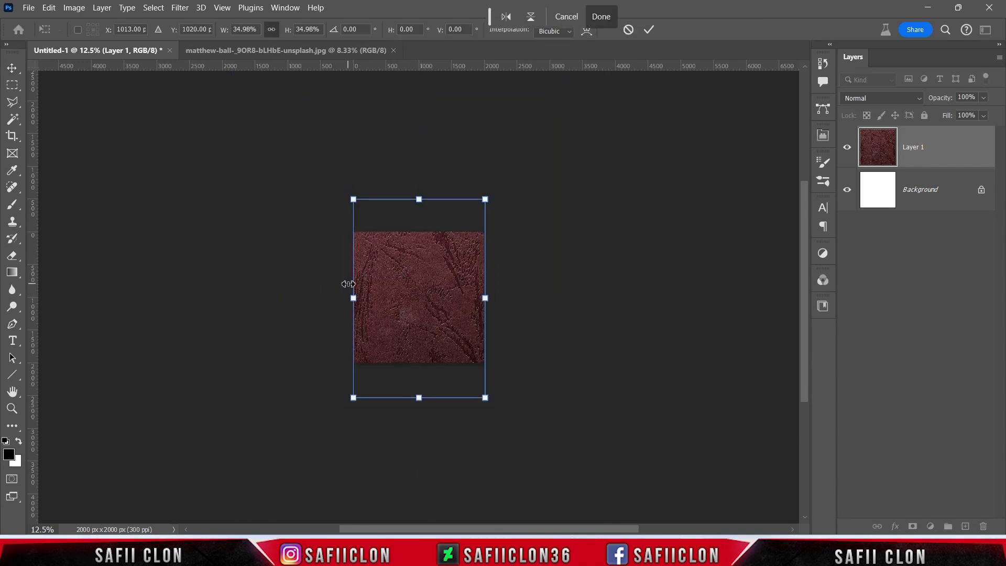
key("ctrl+plus")
left_click_drag(485, 257, 486, 231)
key("Return")
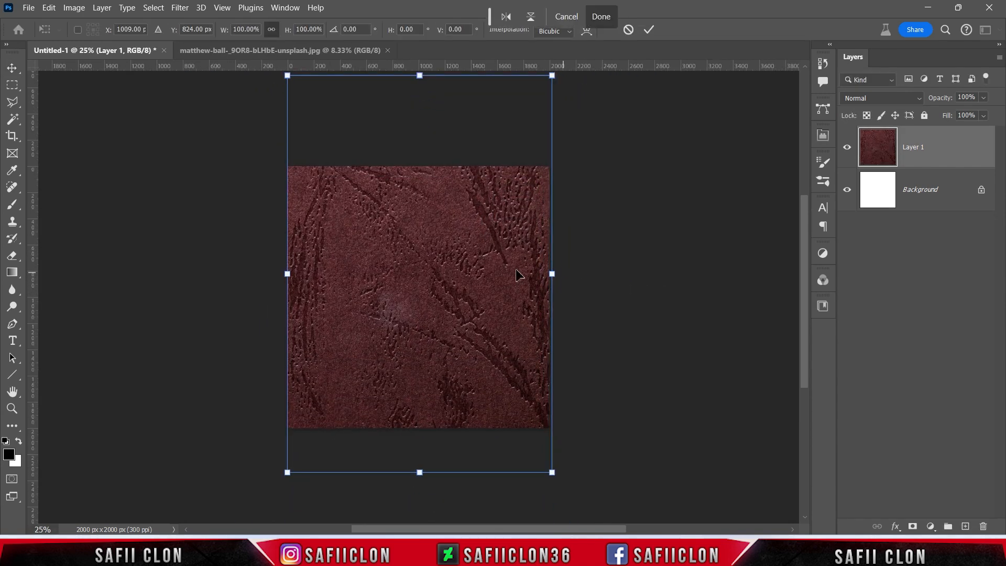
left_click(648, 29)
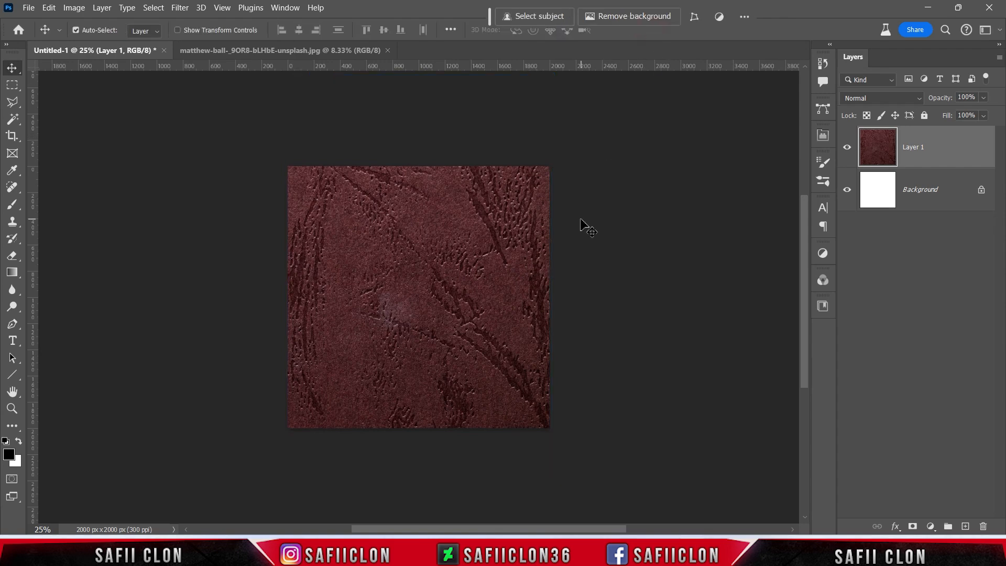
Open the side-profile photo of the bearded man from the Cover Art Universe folder.
left_click(30, 8)
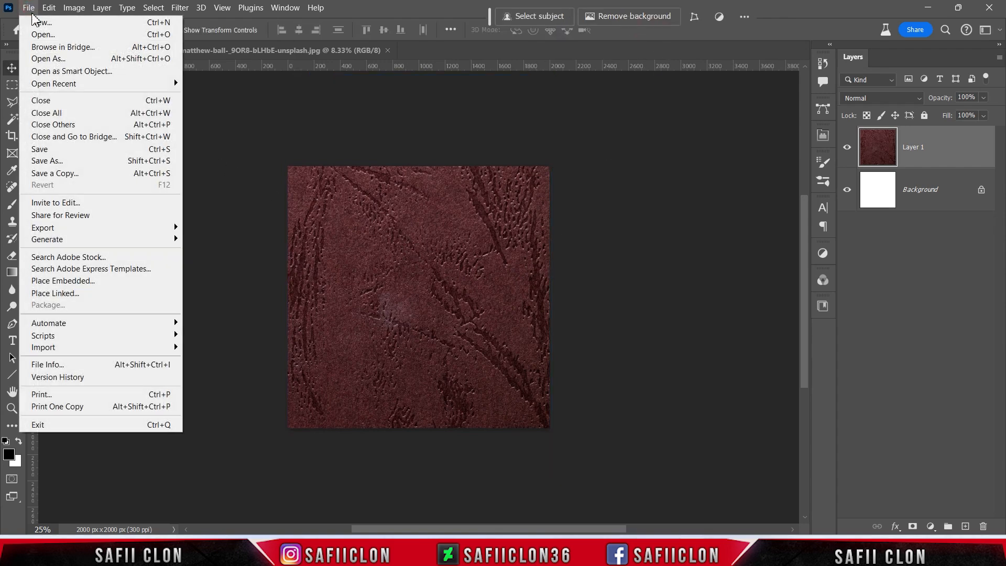
left_click(45, 35)
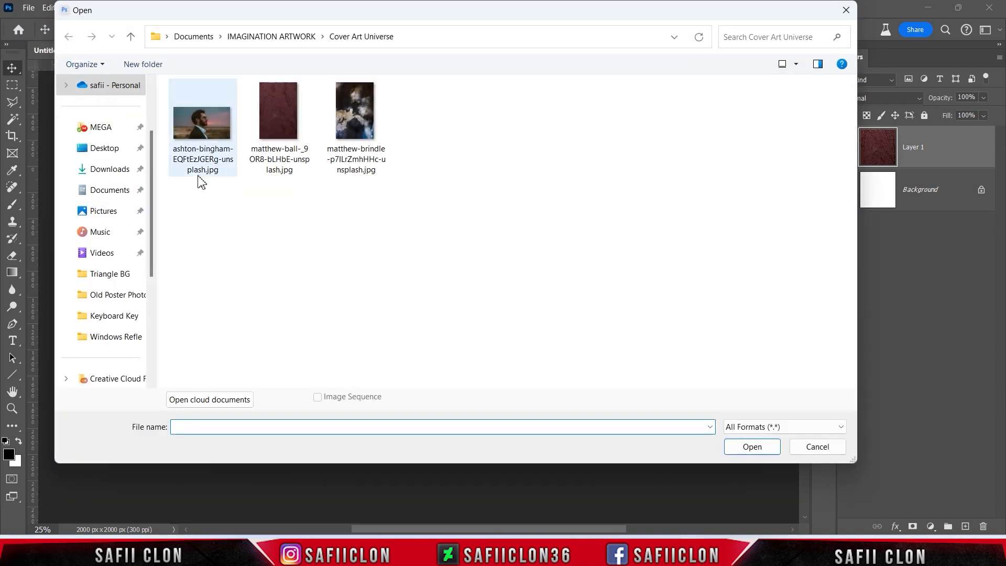
left_click(207, 156)
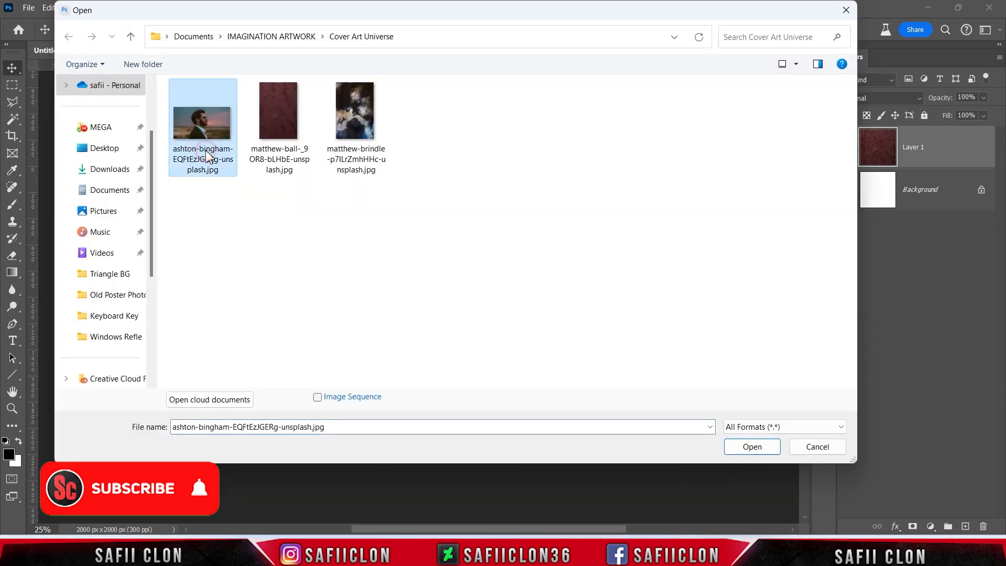
left_click(751, 446)
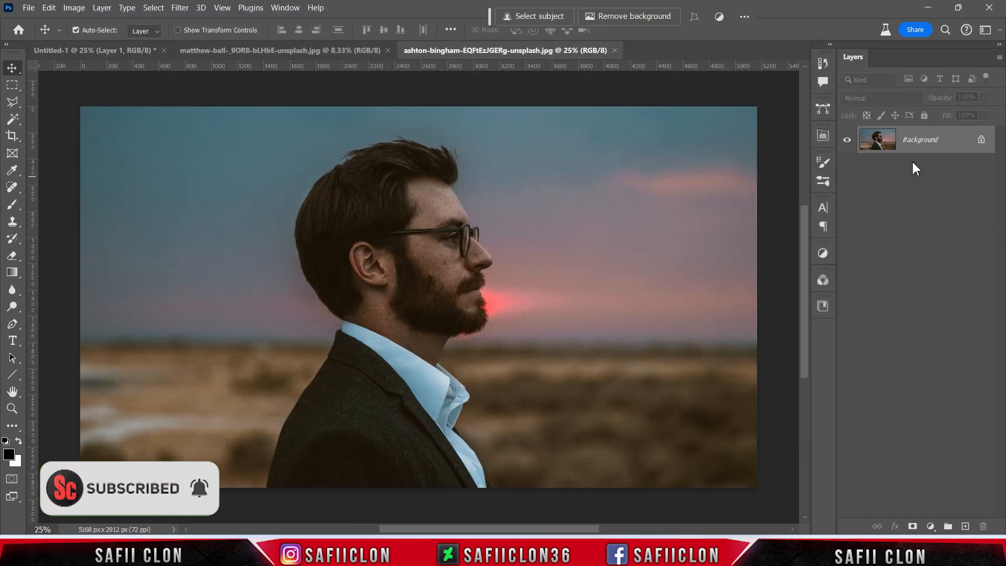
Unlock the photo's background layer, select the man with Select Subject, and add a layer mask from the selection.
left_click(981, 142)
left_click(15, 122)
right_click(14, 121)
left_click(55, 131)
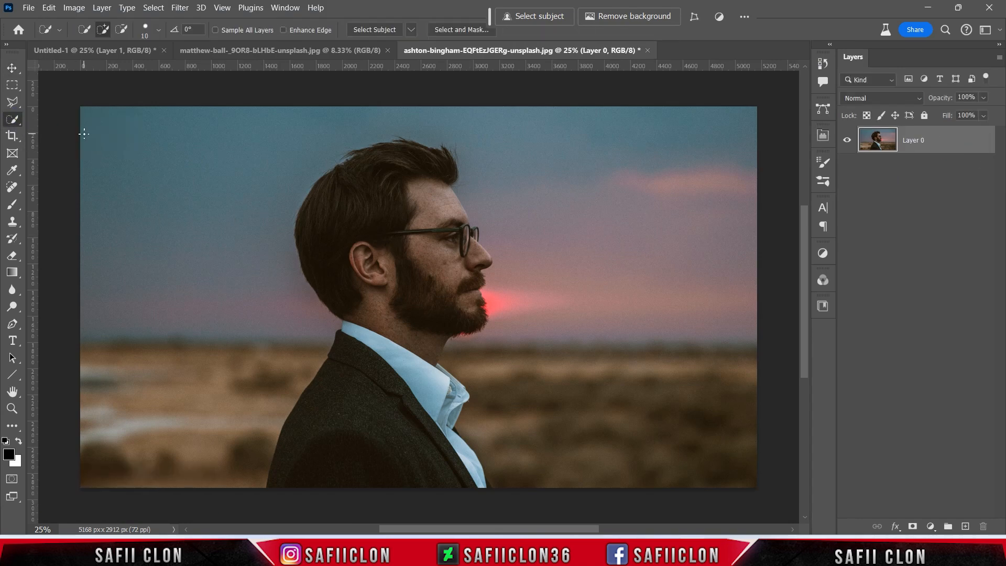
left_click(370, 28)
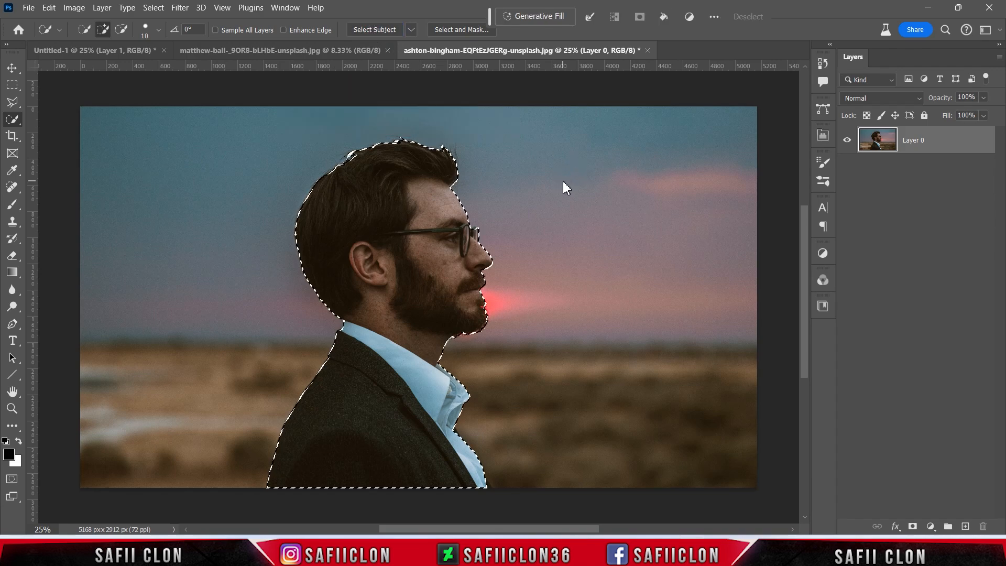
left_click(912, 526)
Copy the masked man into Untitled-1, scale him to about 69.5%, and align him with the canvas's bottom edge, right of centre.
left_click_drag(975, 144, 460, 273)
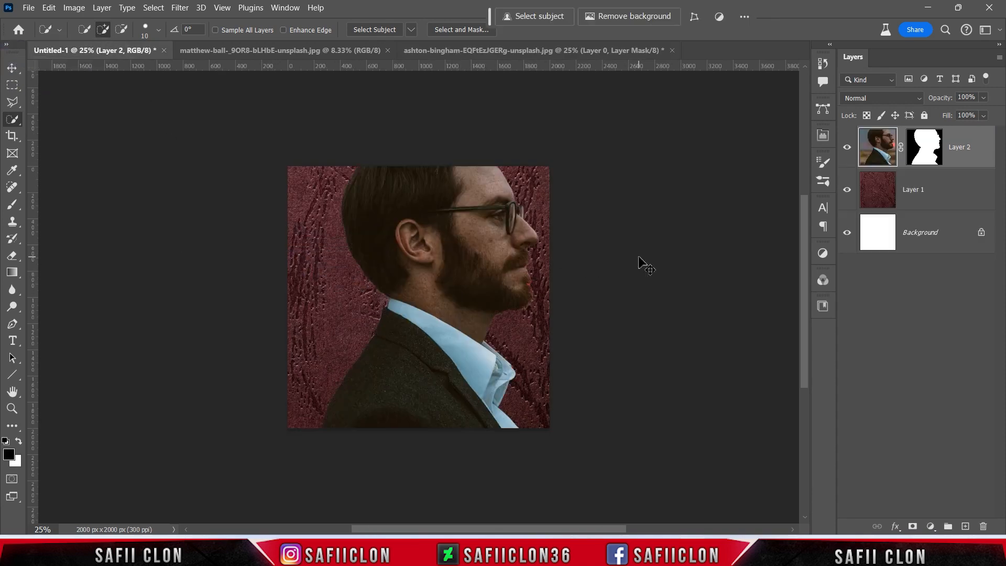
key("ctrl+minus")
key("ctrl+t")
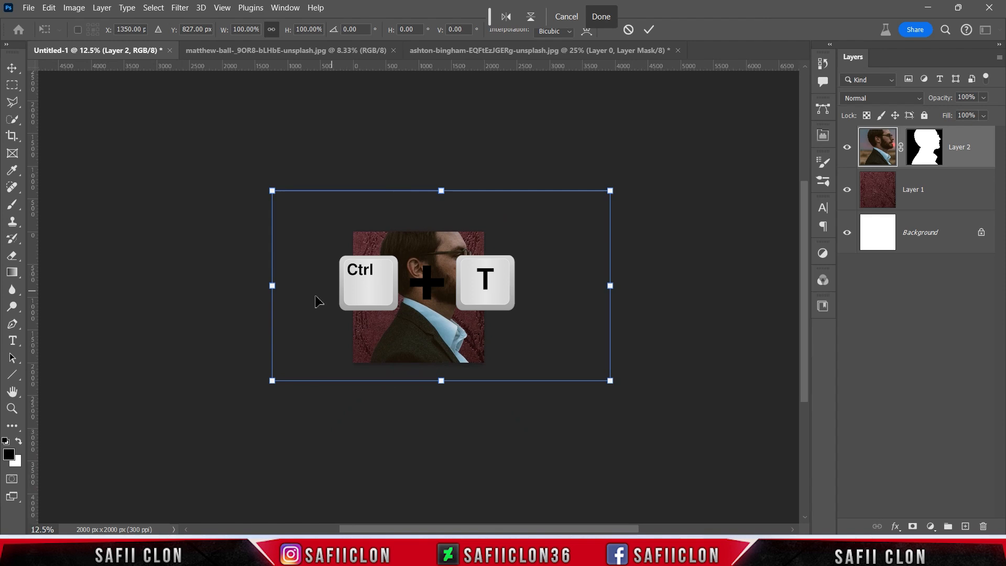
left_click_drag(272, 286, 326, 287)
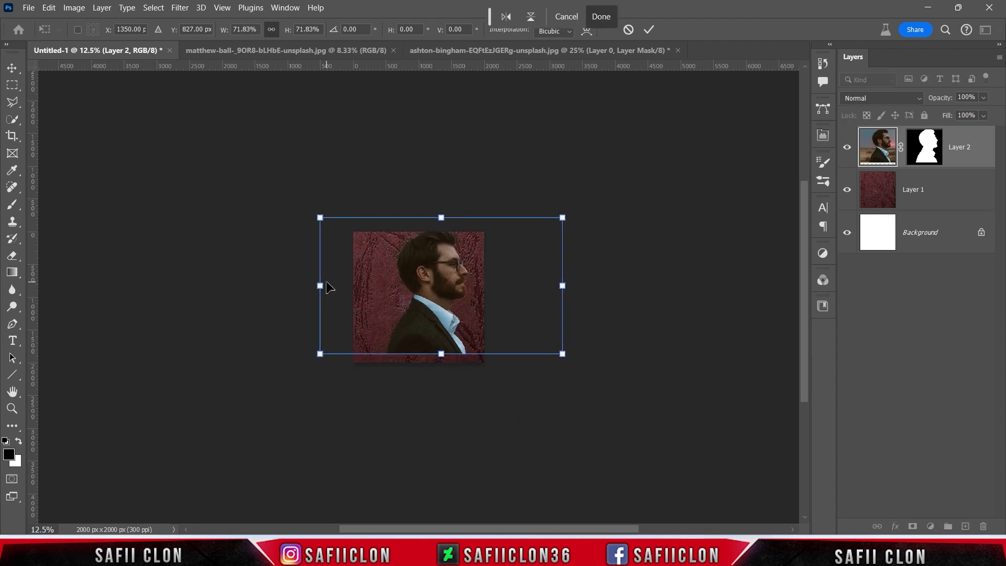
key("ctrl+plus")
left_click_drag(447, 284, 445, 301)
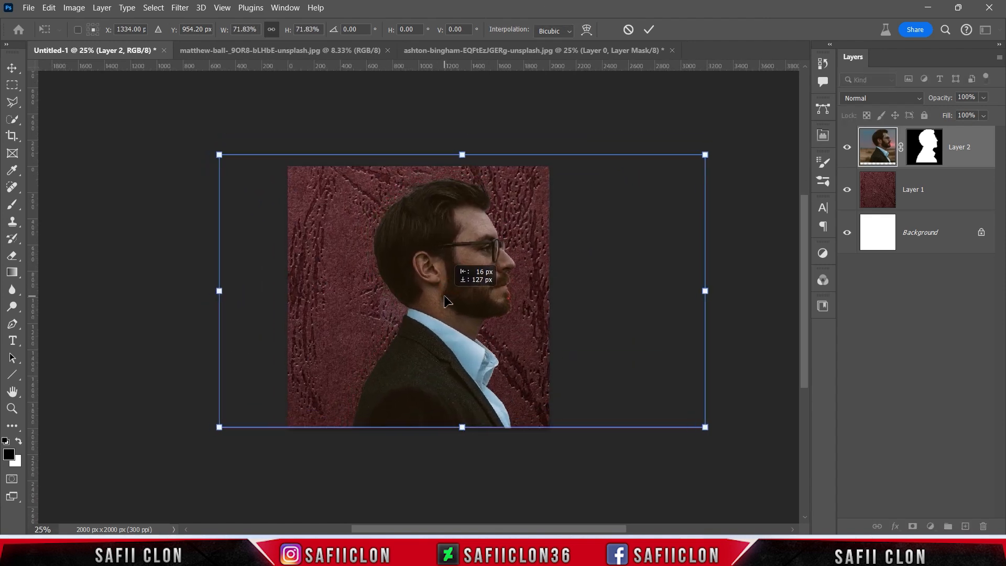
left_click_drag(218, 154, 235, 163)
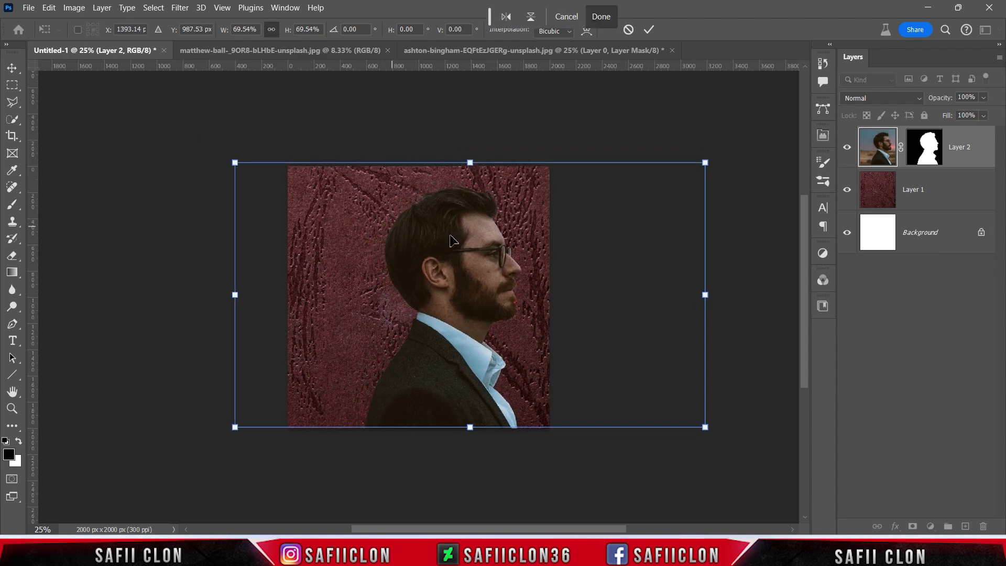
left_click(648, 29)
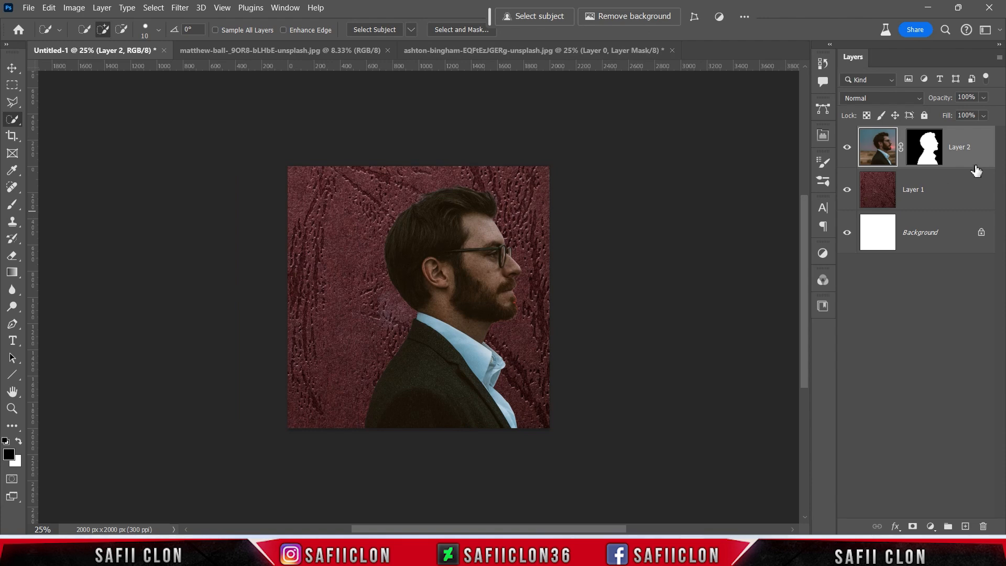
Refine the man's layer mask in Select and Mask with Shift Edge at -40% and Contrast at 15%.
left_click(925, 150)
right_click(922, 147)
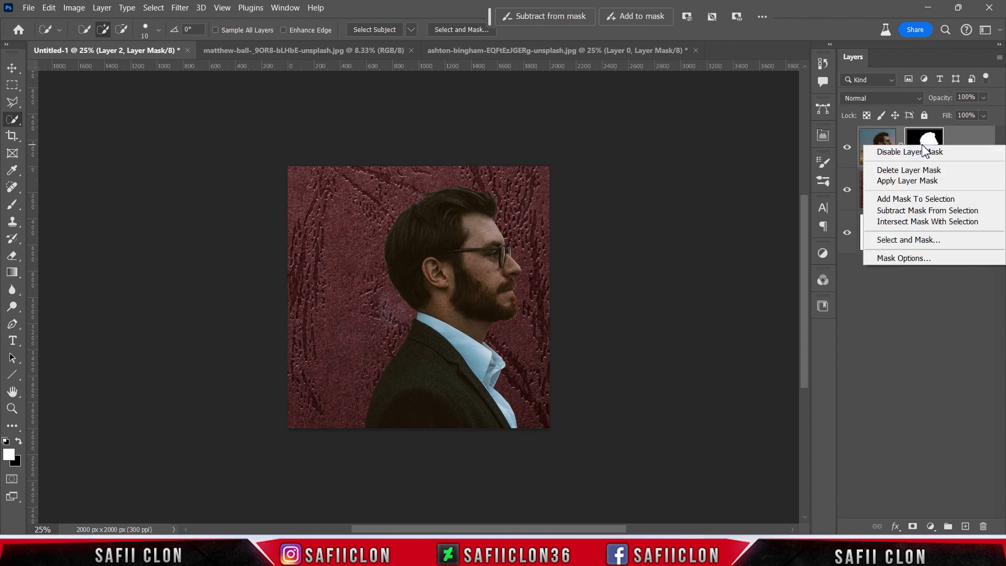
left_click(927, 240)
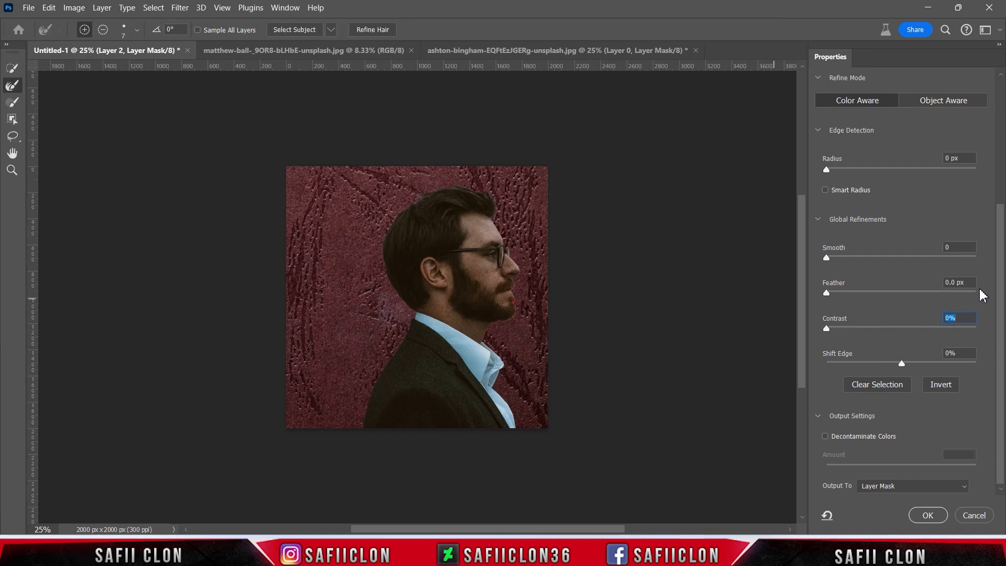
left_click_drag(901, 363, 872, 365)
left_click_drag(827, 332, 867, 332)
Set the refine brush size to 20 px, accept the edge refinement, and permanently apply the layer mask to the man's layer.
left_click(137, 30)
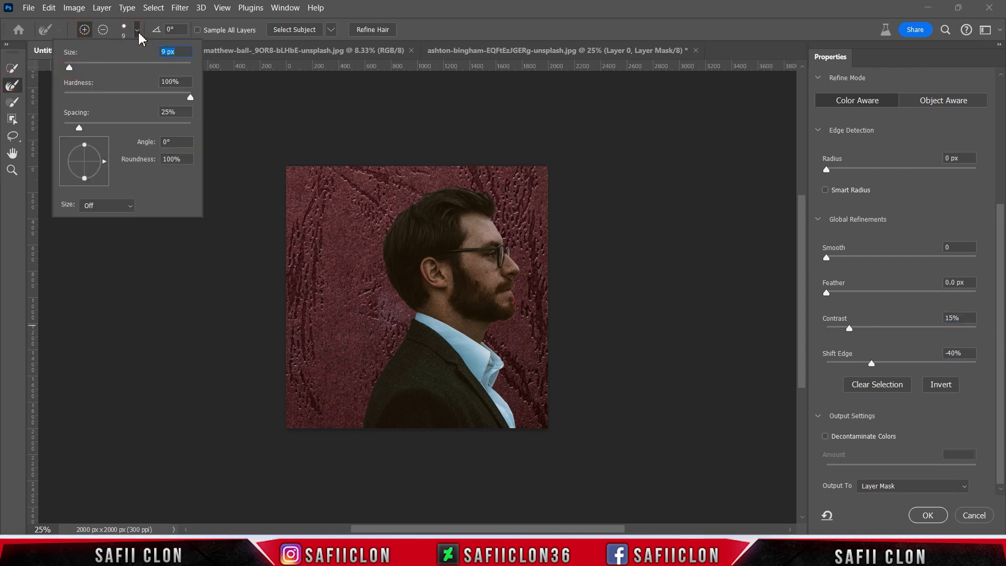
left_click(140, 39)
key("ctrl+plus")
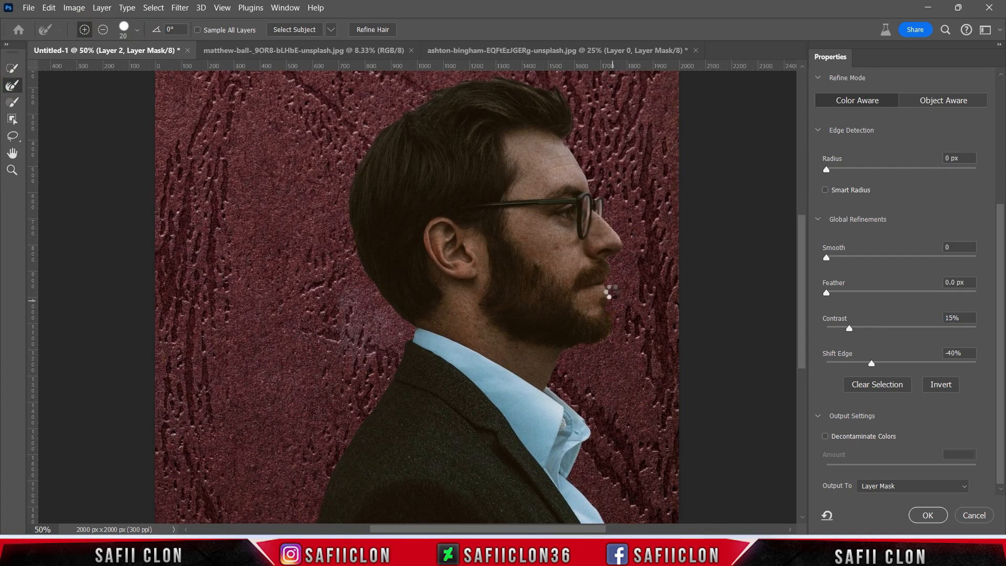
scroll(612, 234, "up", 2)
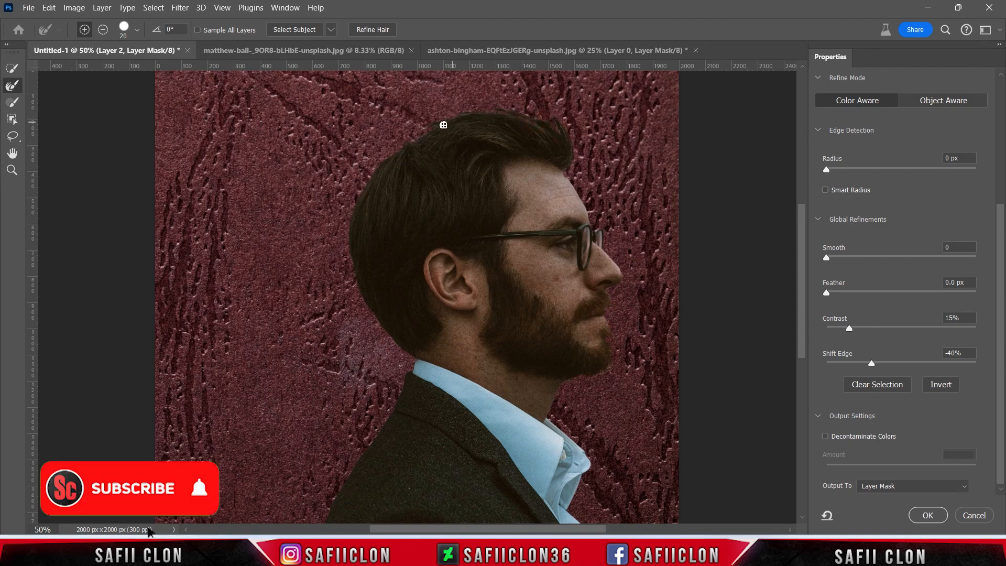
key("ctrl+minus")
scroll(646, 199, "down", 1)
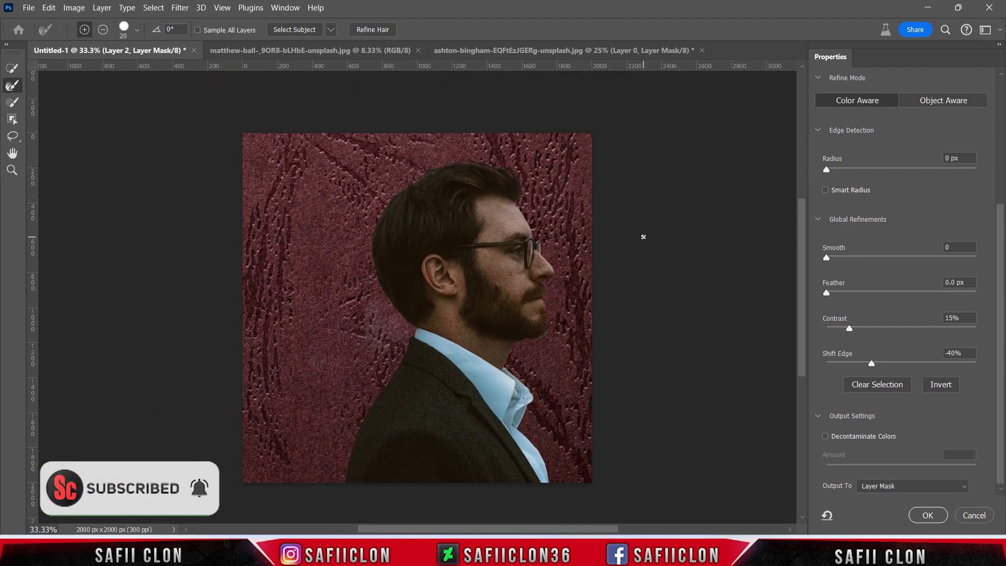
left_click(927, 515)
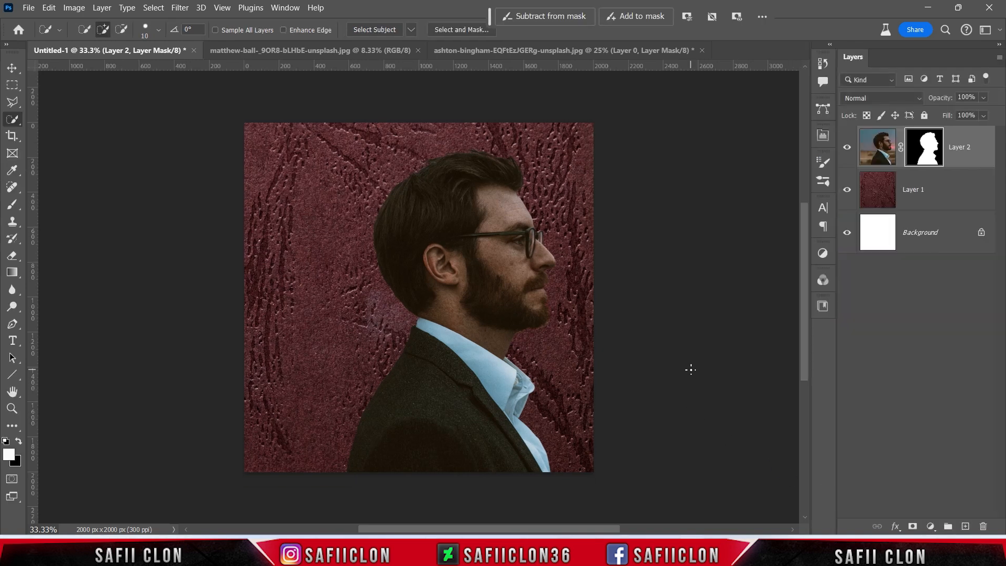
right_click(924, 151)
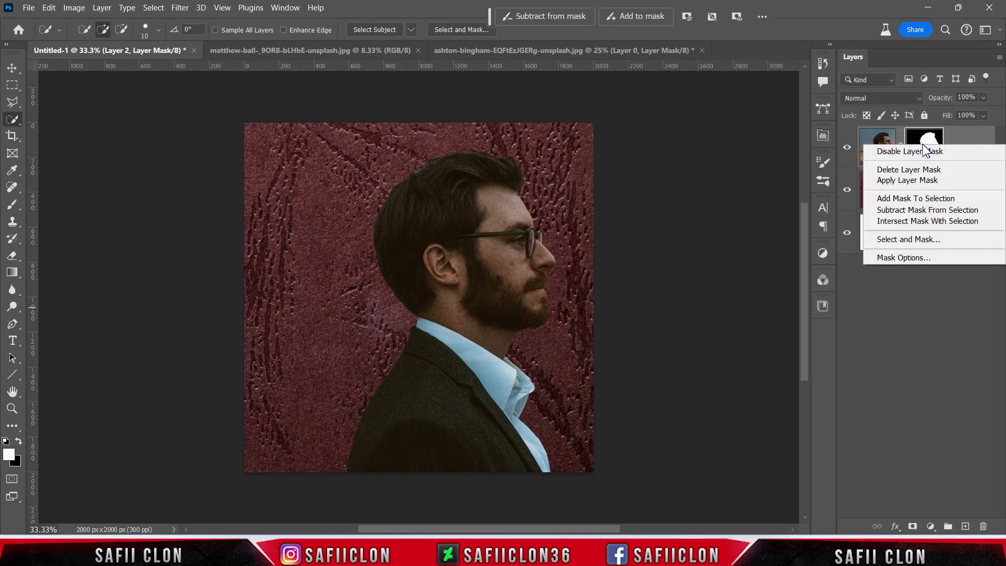
left_click(935, 180)
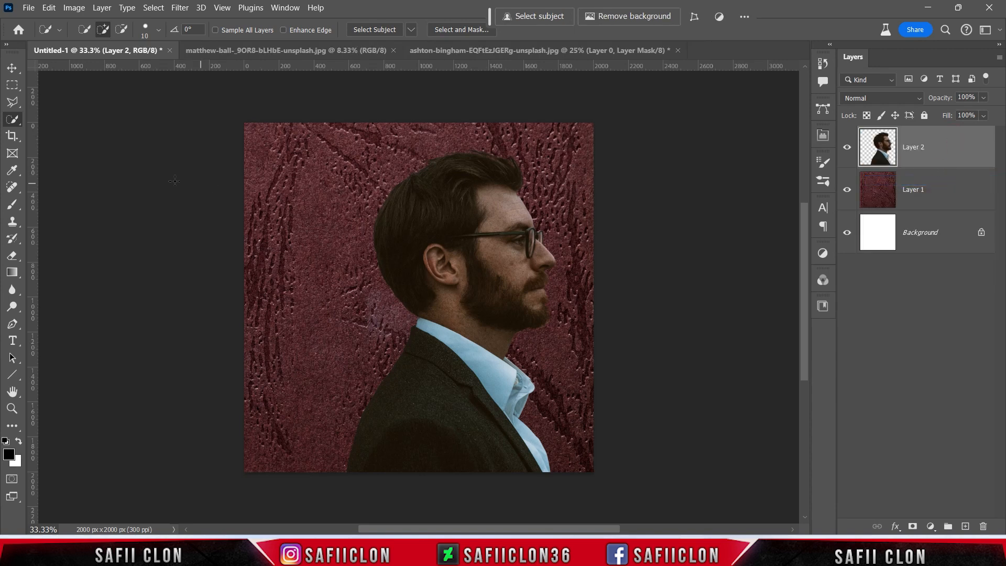
Marquee-select the back half of the man's head and body over the full canvas height, and cut it onto its own layer.
right_click(12, 86)
left_click(50, 86)
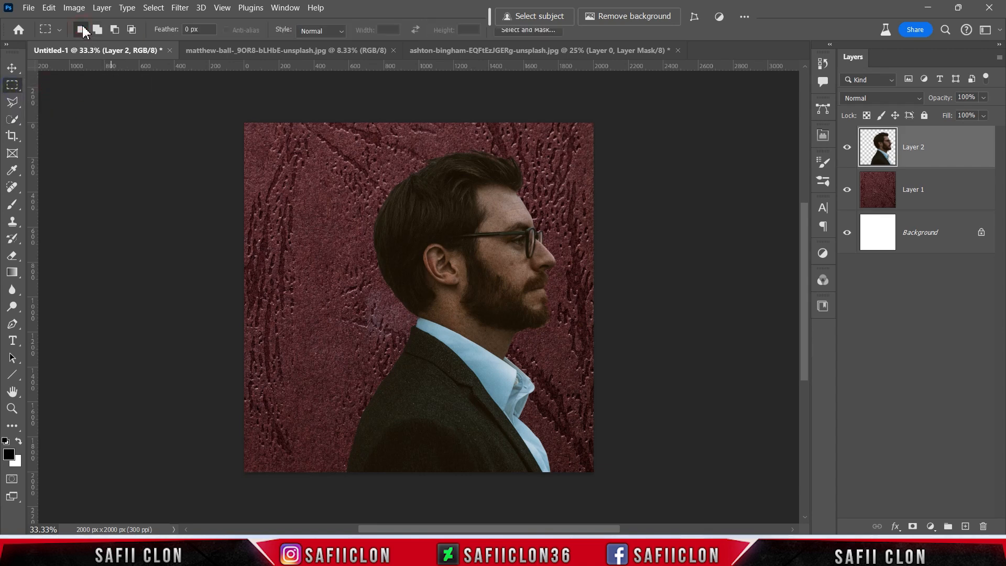
left_click_drag(268, 122, 441, 512)
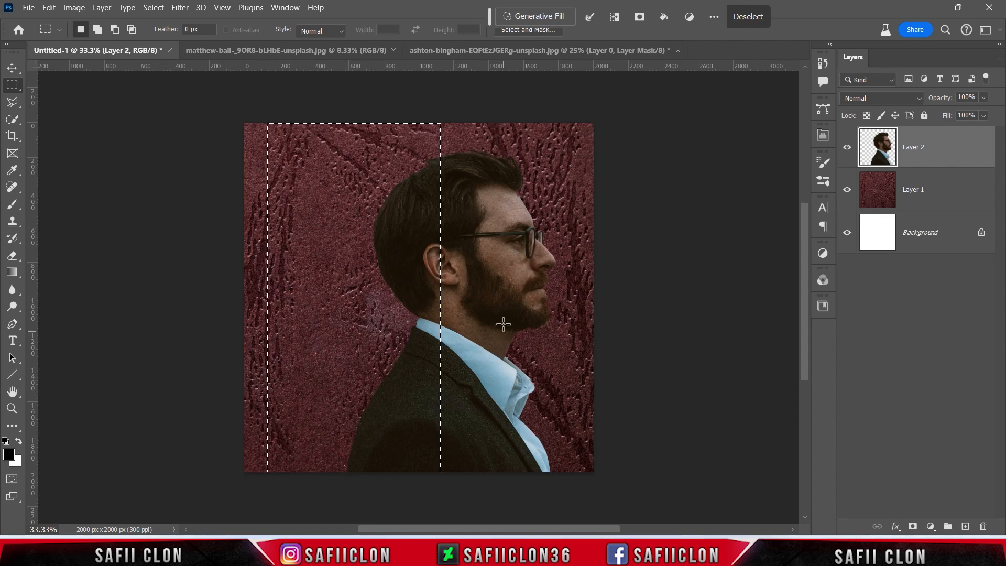
right_click(376, 250)
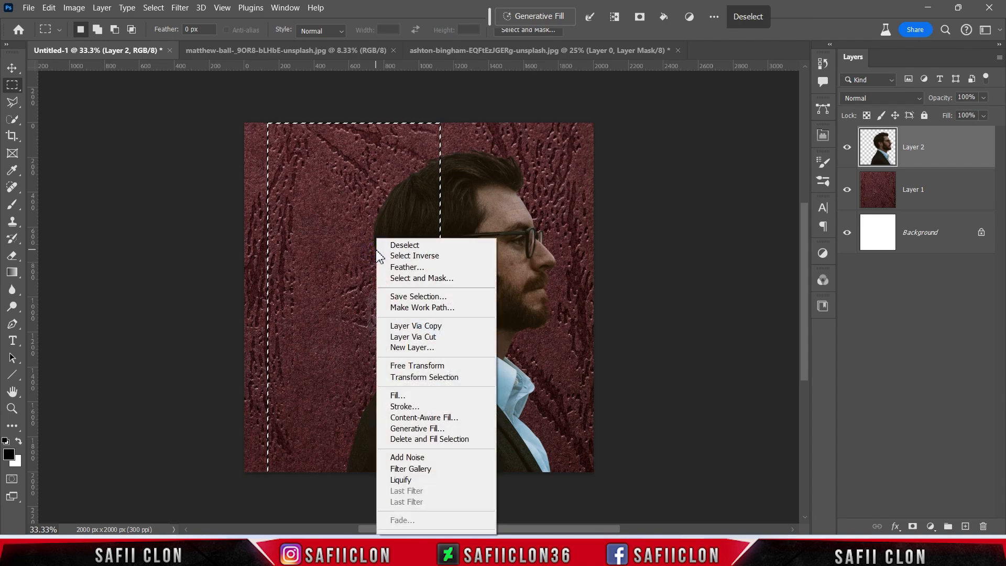
left_click(443, 336)
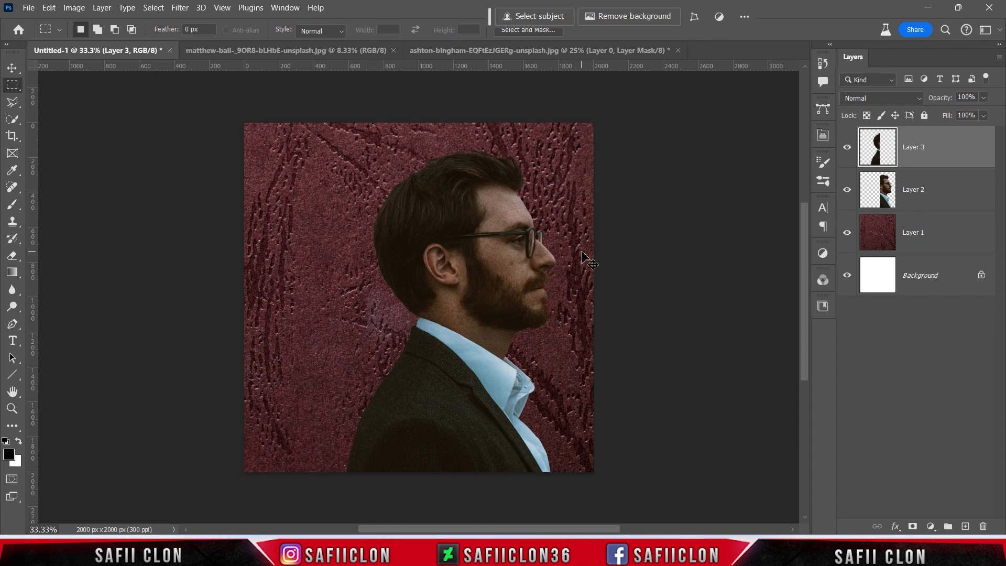
left_click(848, 150)
left_click(847, 149)
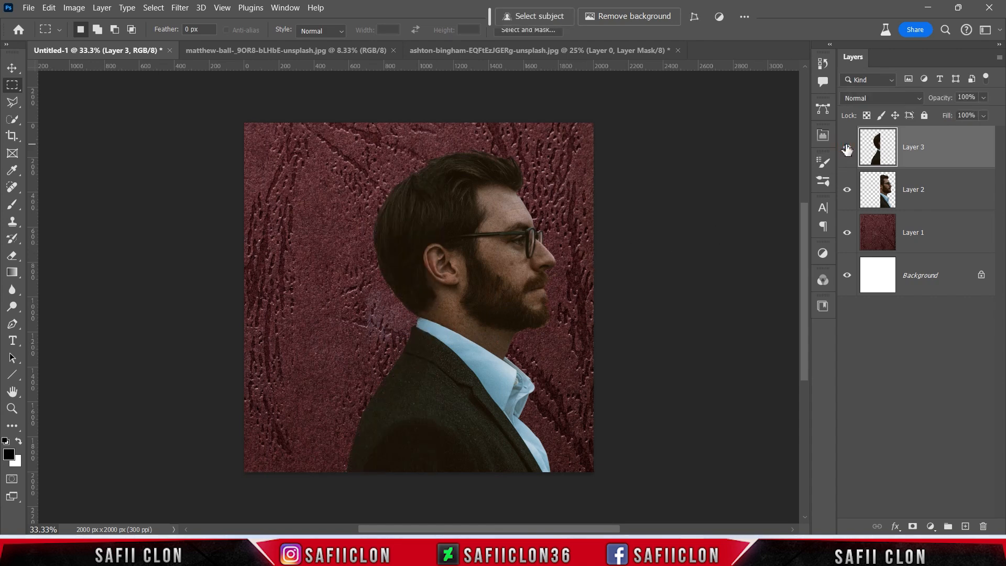
Move the back half of the man left to X 336.50 px, leaving a wide vertical gap between the two halves.
key("ctrl+t")
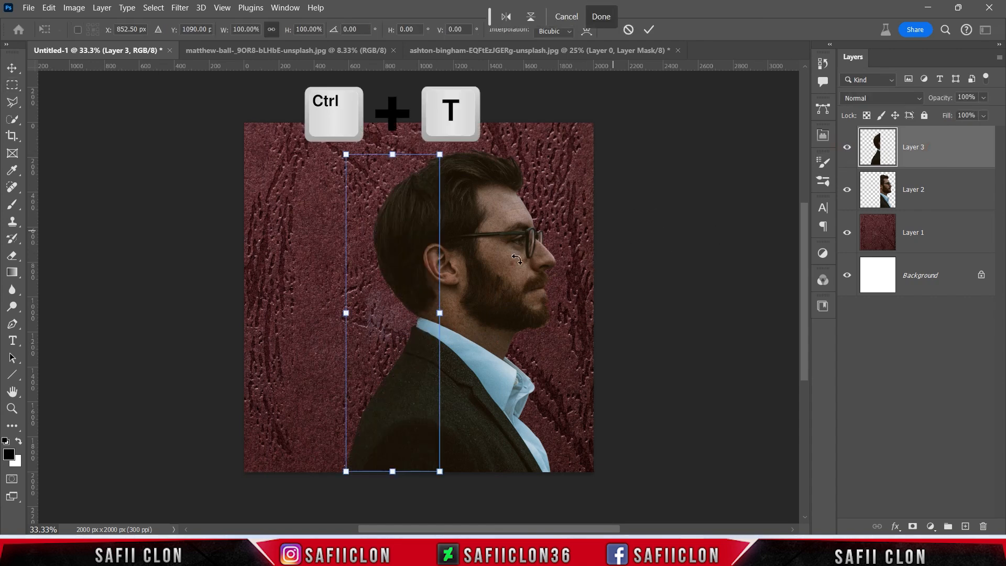
left_click_drag(406, 297, 319, 295)
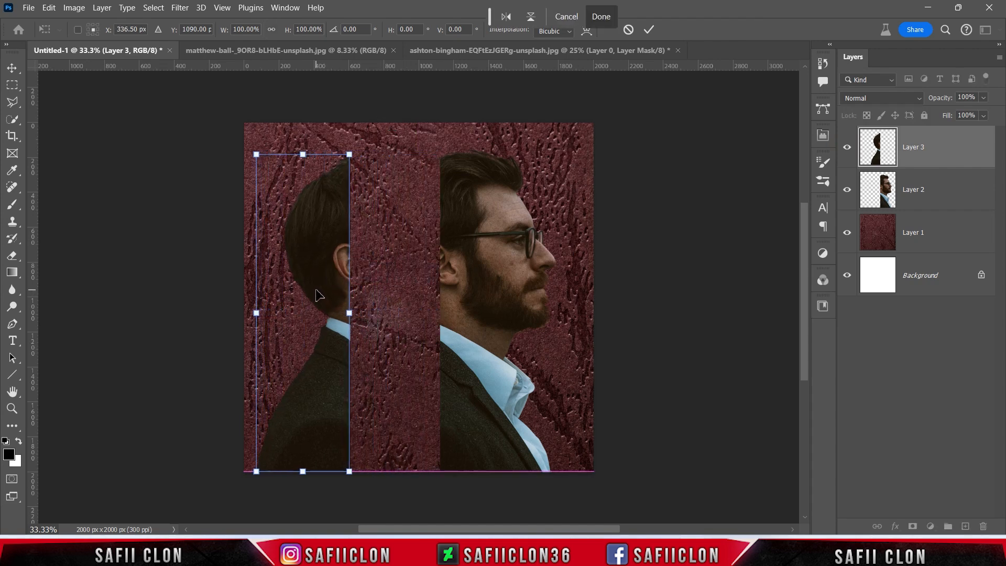
left_click(649, 30)
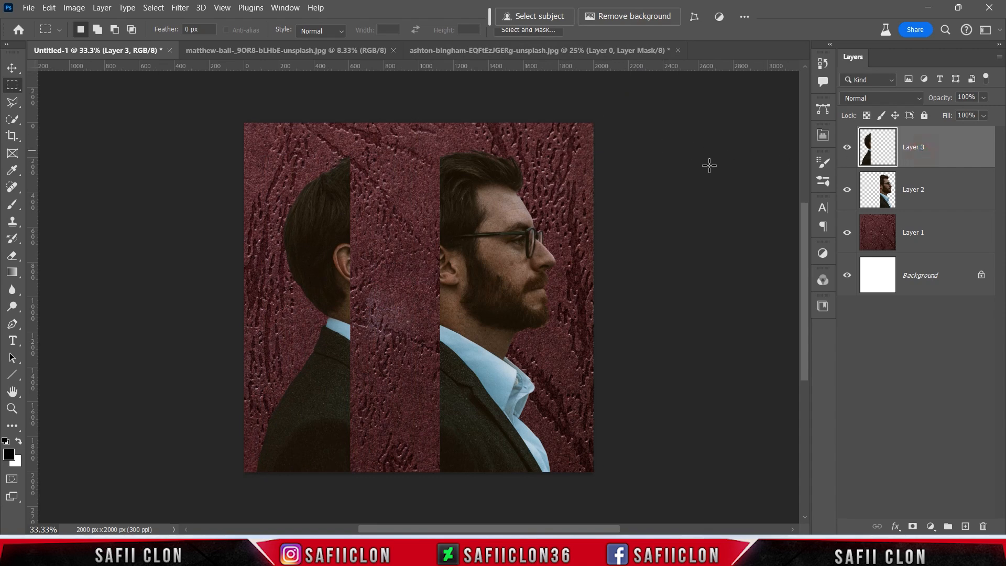
Marquee-select a thin full-height strip along the cut edge of the man's back half and copy it to a new layer.
right_click(9, 87)
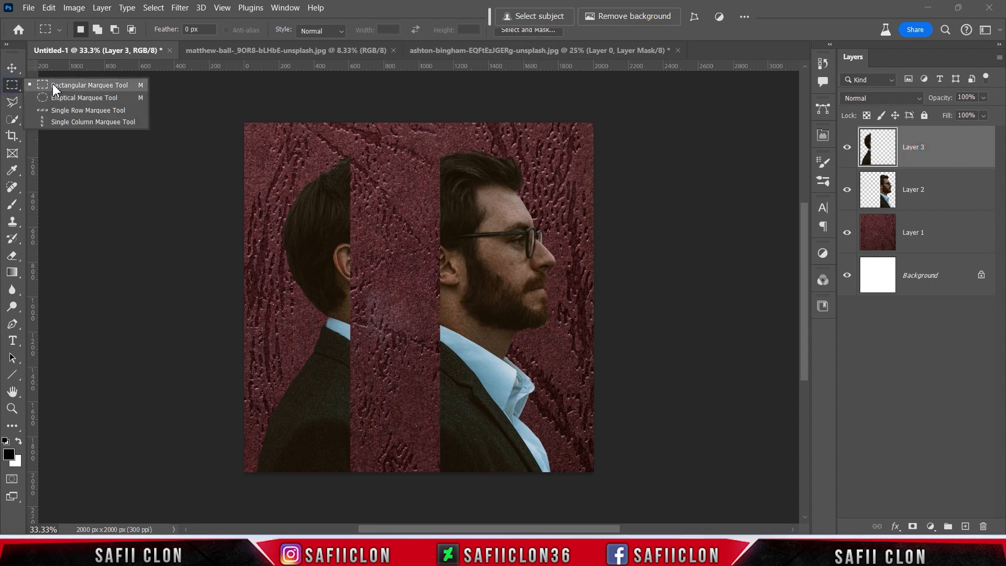
left_click(55, 86)
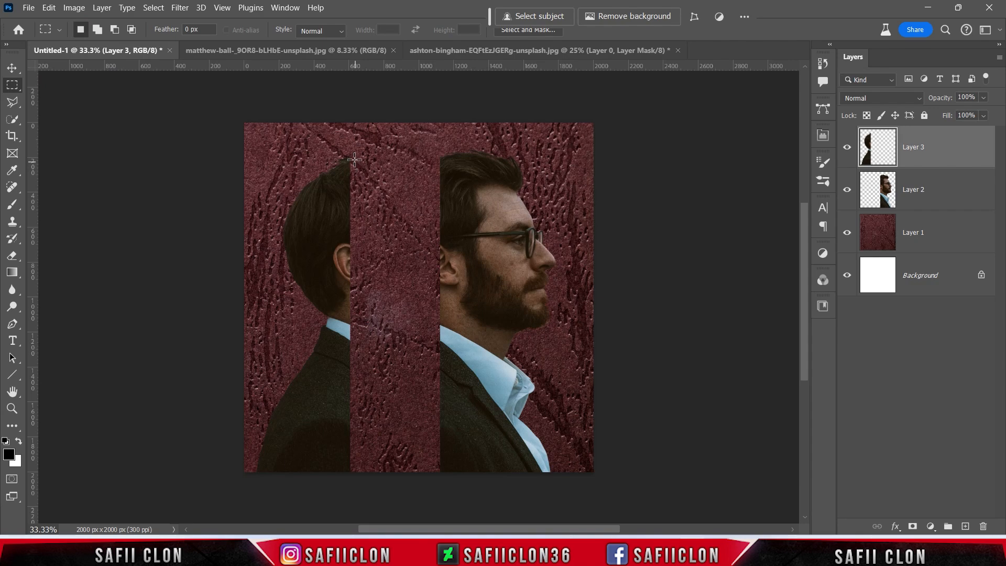
left_click_drag(351, 155, 350, 473)
key("ctrl+plus")
key("ctrl+plus")
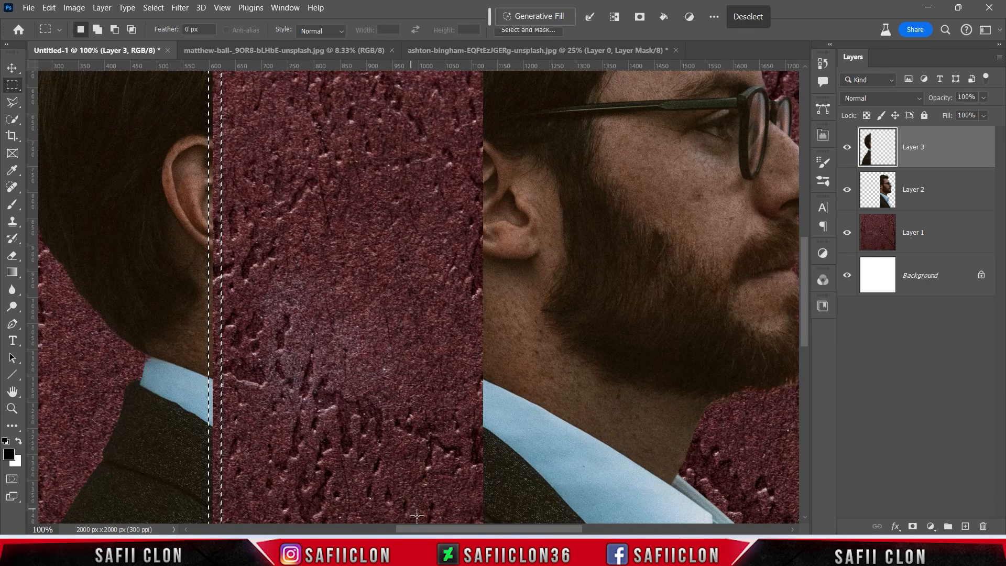
scroll(419, 474, "left", 3)
key("ctrl+plus")
scroll(419, 474, "left", 3)
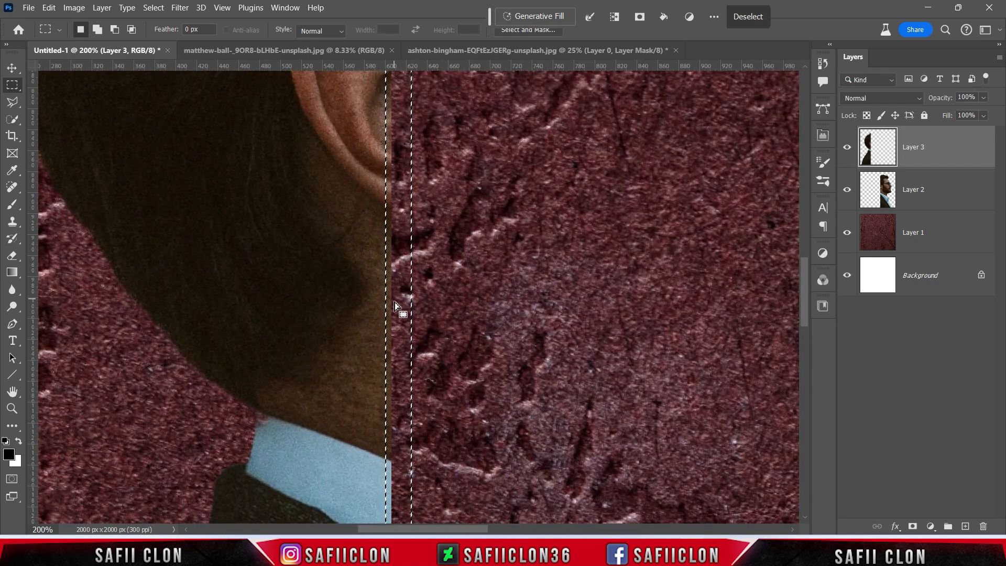
key("ctrl+0")
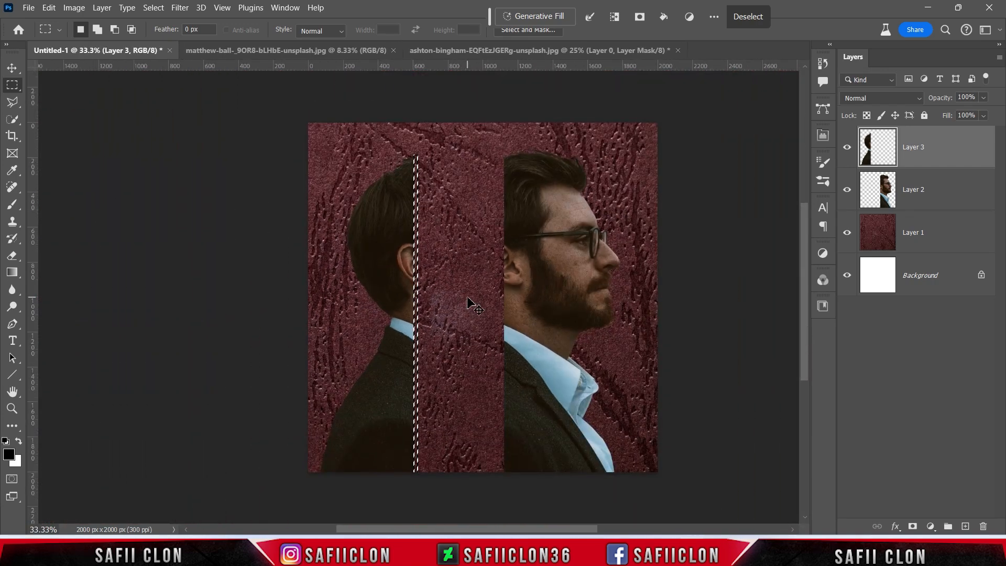
right_click(418, 291)
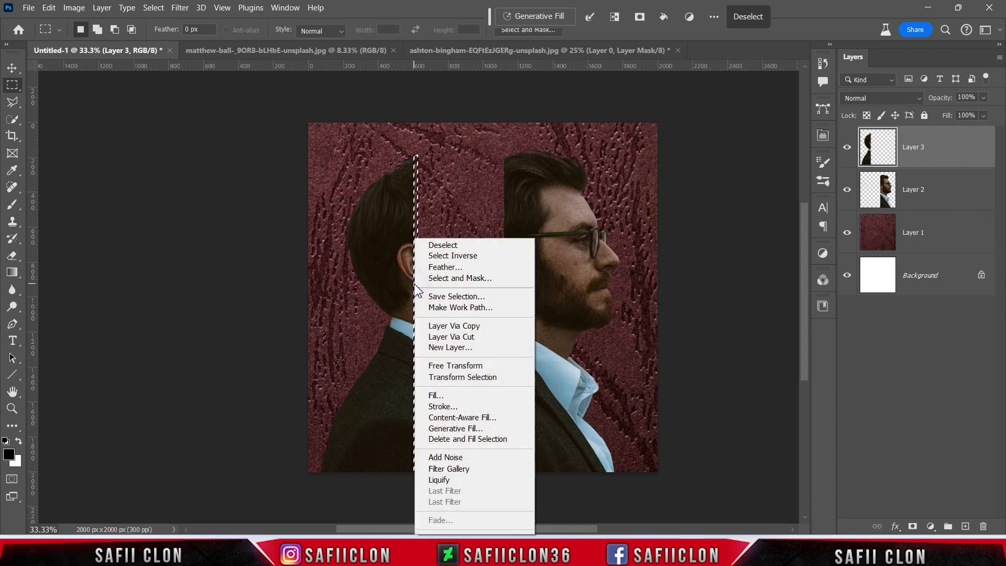
left_click(471, 326)
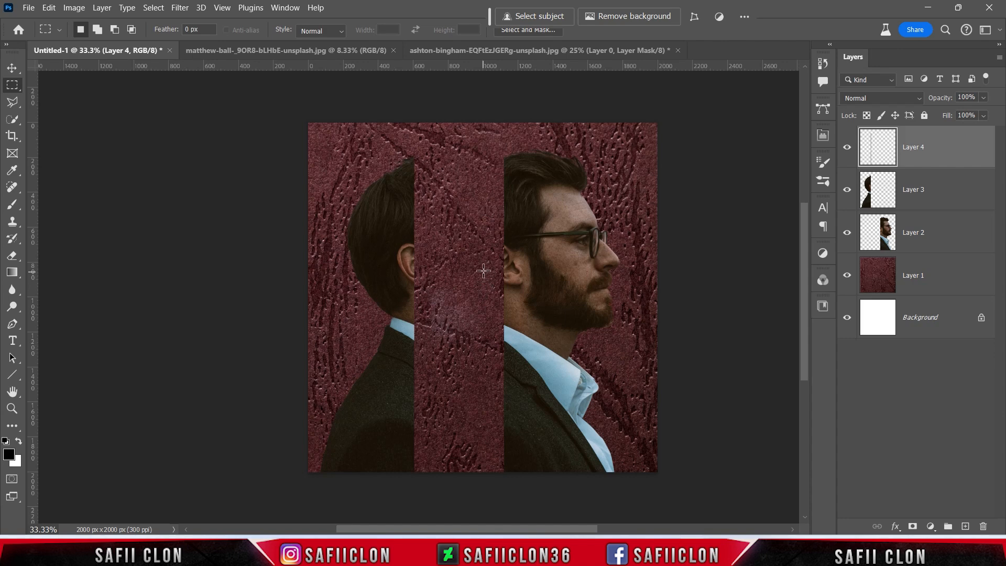
Stretch the copied strip horizontally across the gap until it overlaps both halves, and move its layer below Layer 2.
key("ctrl+t")
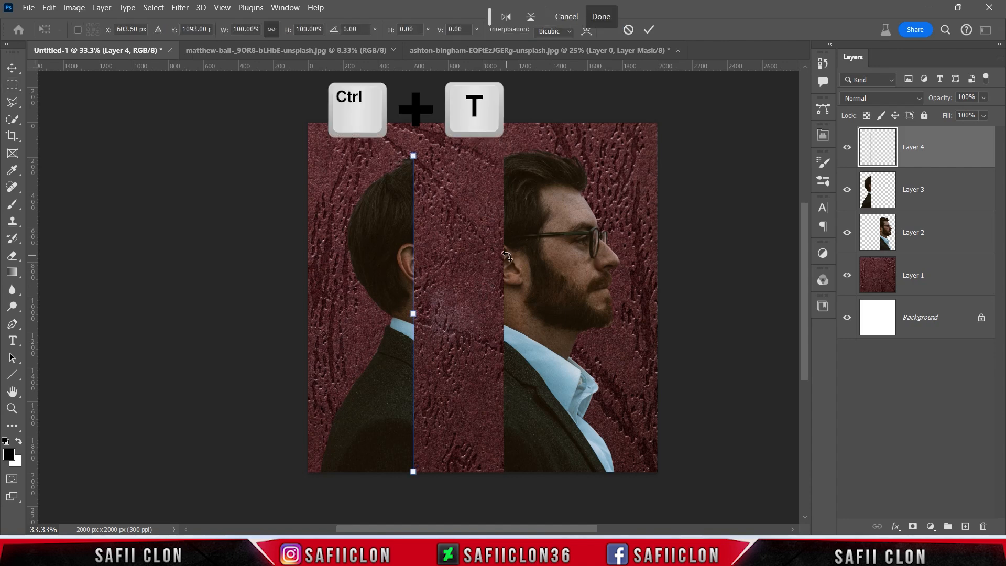
left_click_drag(415, 314, 483, 324)
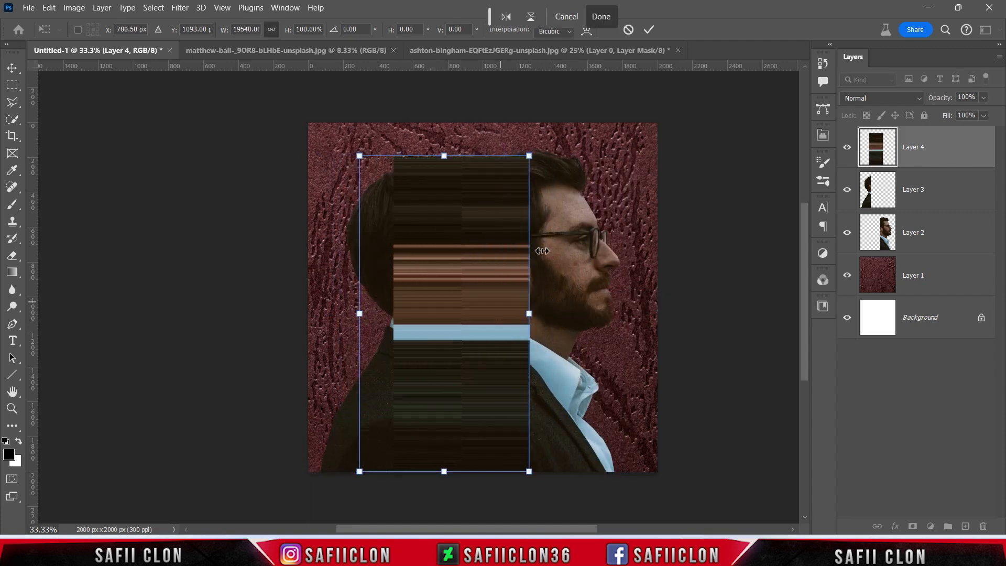
left_click(649, 32)
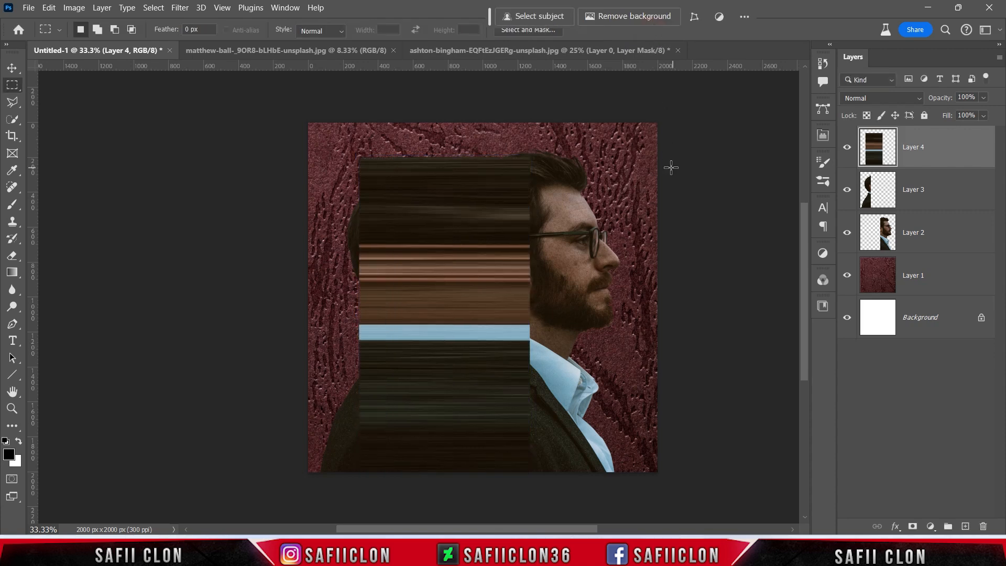
left_click_drag(952, 152, 937, 243)
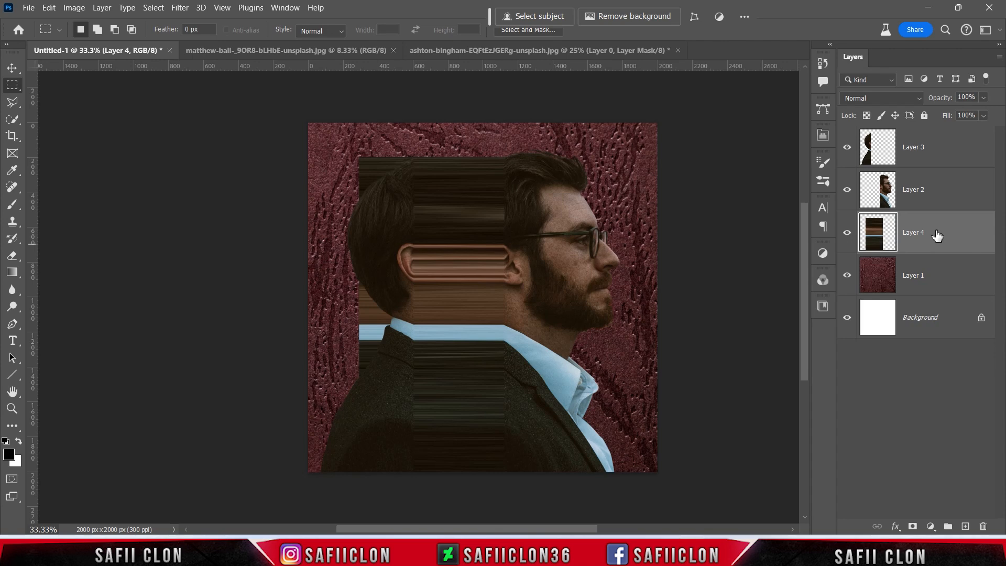
Move the man's back half on Layer 3 further left so the back of the head meets the canvas edge.
left_click(934, 155)
key("ctrl+t")
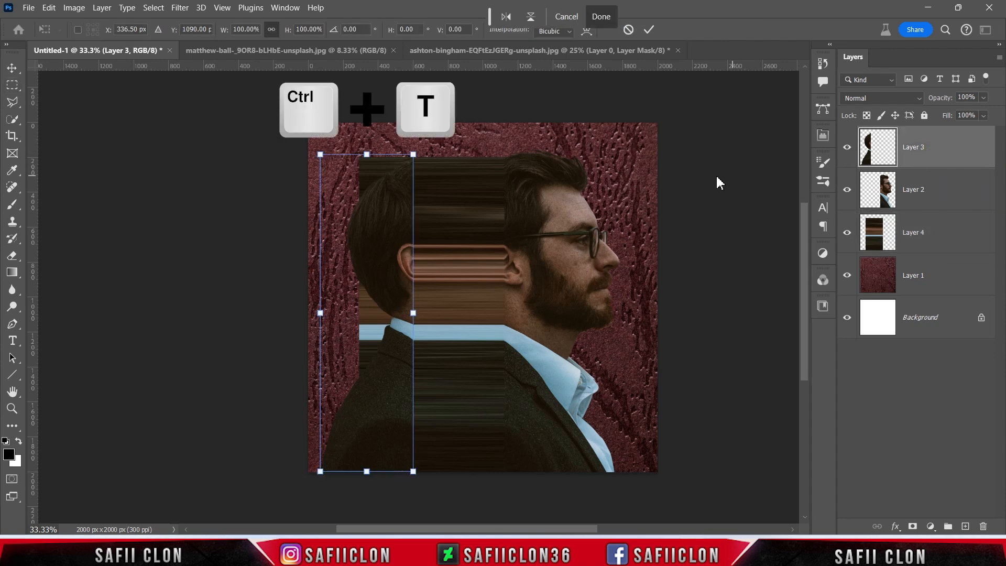
left_click_drag(402, 262, 354, 255)
left_click(649, 29)
Narrow the stretched strip on Layer 4 from its left side to 94.17% width so it stays hidden behind the back half.
left_click(936, 240)
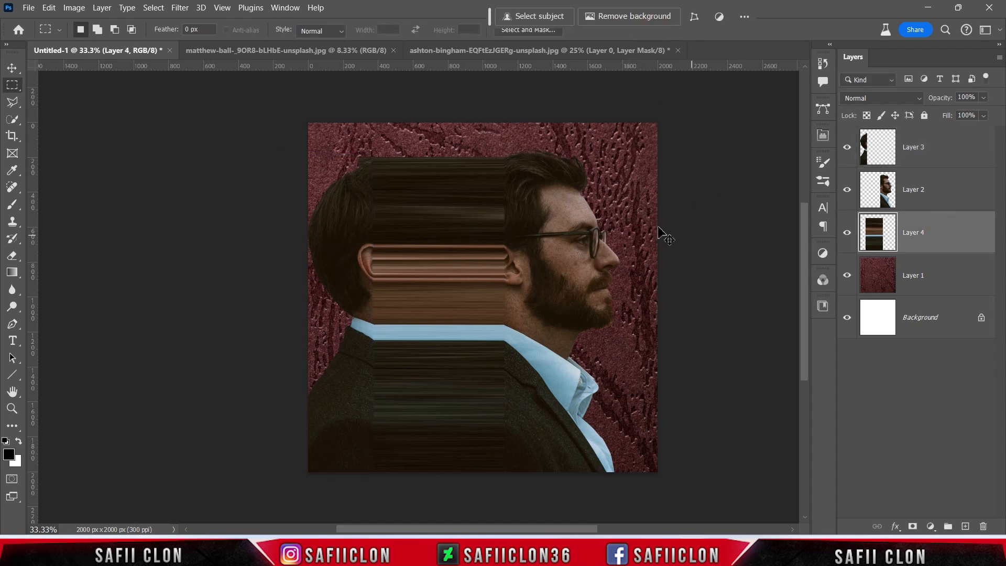
key("ctrl+t")
left_click_drag(359, 313, 369, 314)
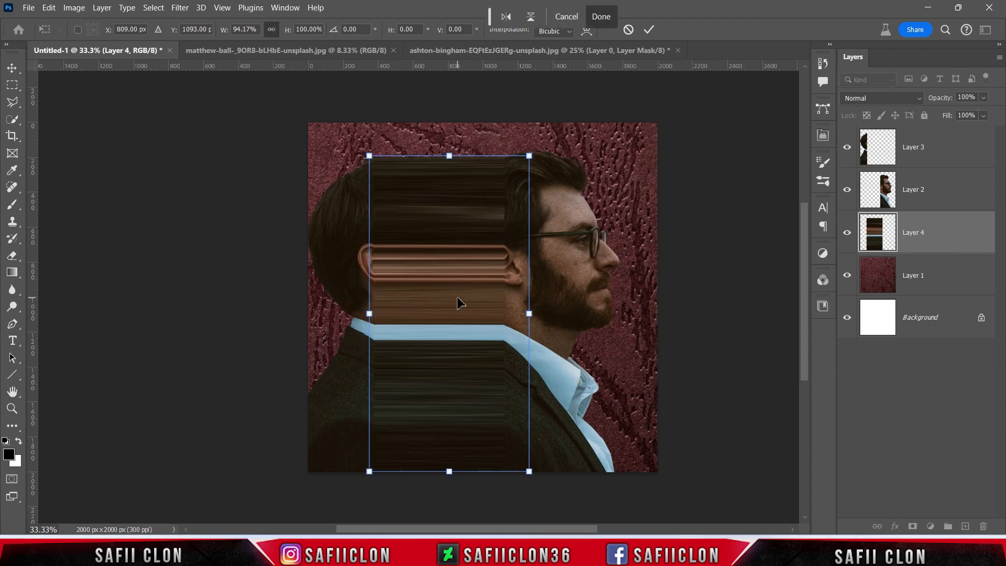
left_click(649, 30)
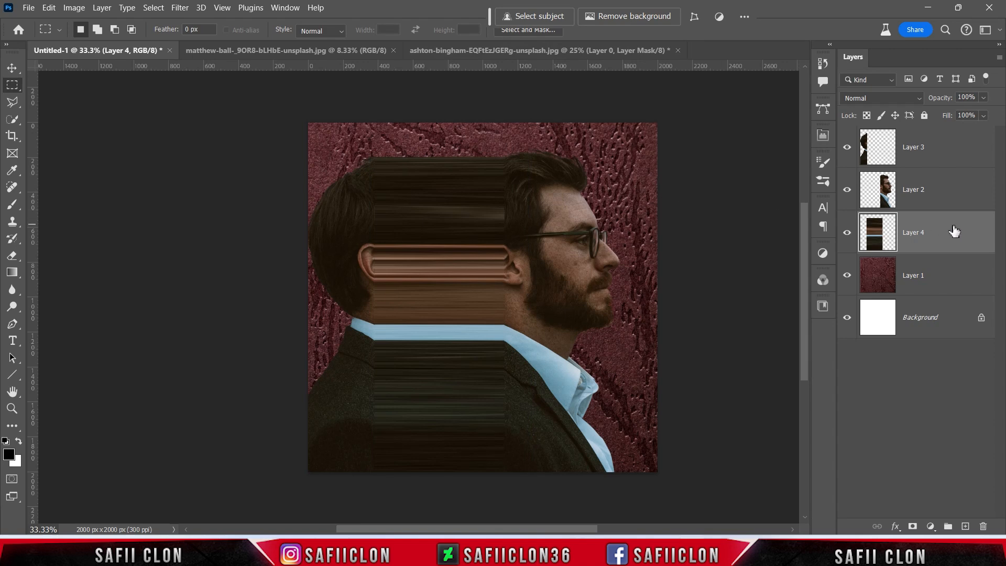
Combine Layer 3, Layer 2 and Layer 4 into a single smart object.
left_click(945, 143, "shift")
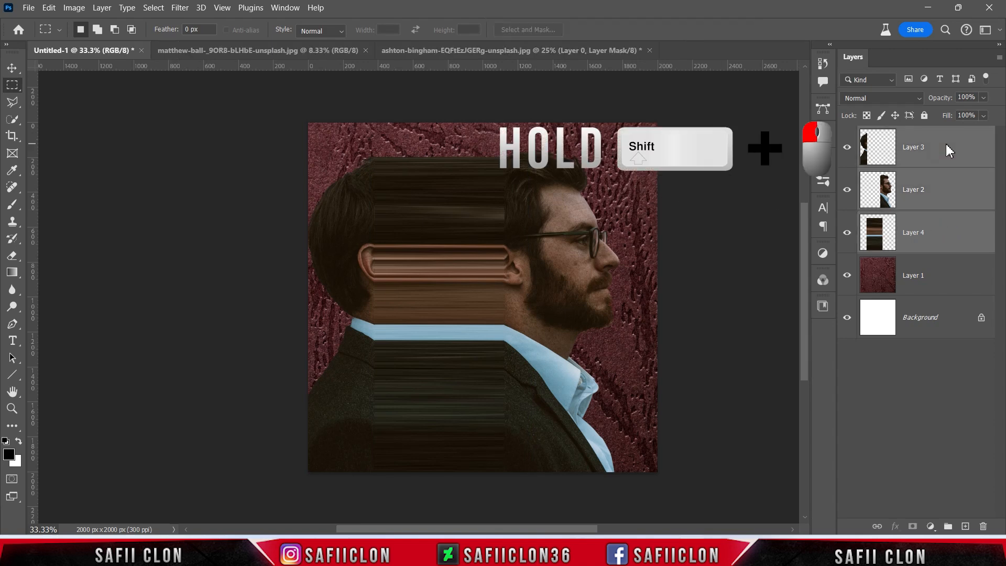
right_click(945, 143)
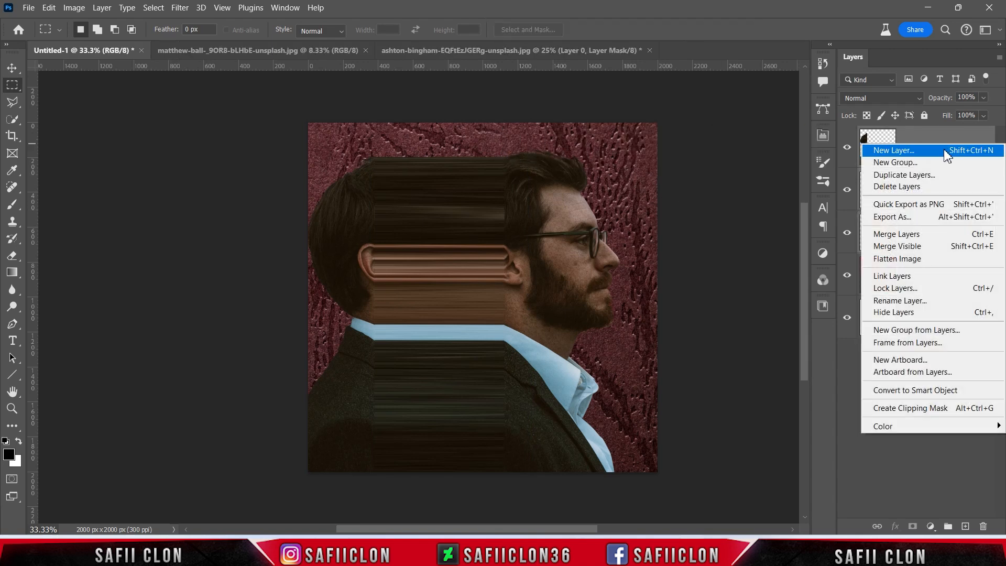
left_click(915, 390)
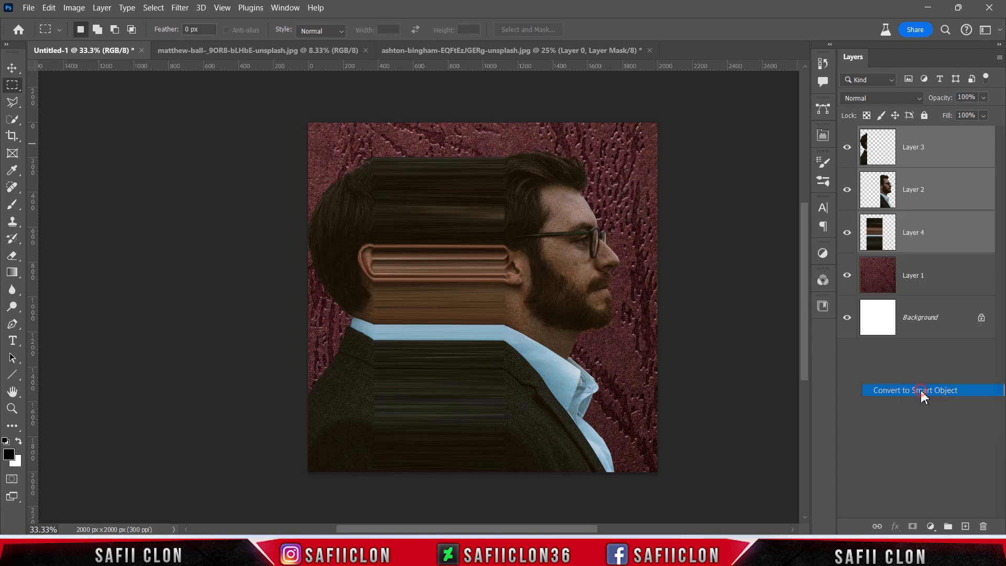
Scale the man's smart object to 98.09% and centre him horizontally on the canvas at X 985 px, keeping his base on the bottom edge.
key("ctrl+t")
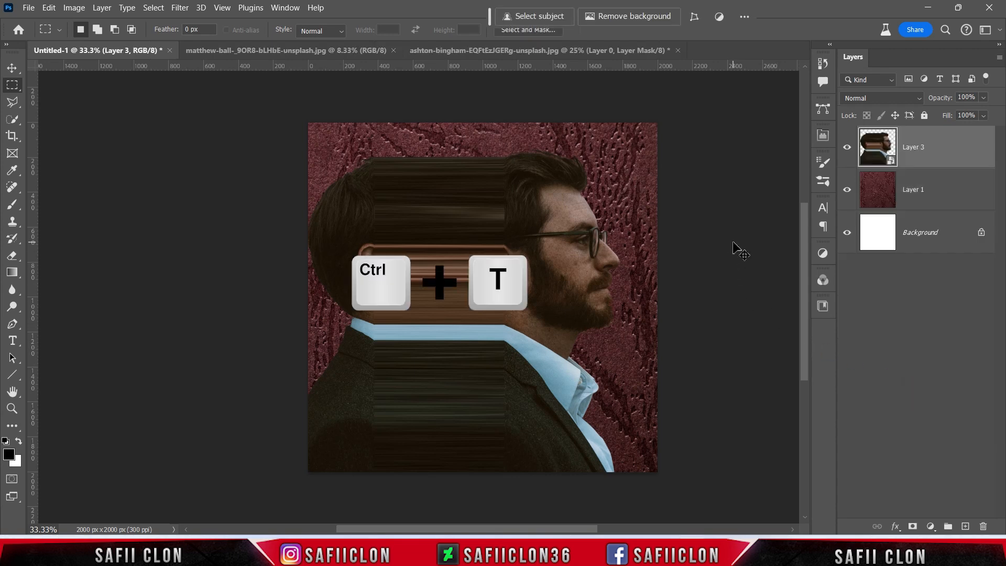
left_click_drag(492, 278, 520, 279)
left_click_drag(647, 144, 644, 148)
left_click_drag(543, 237, 551, 243)
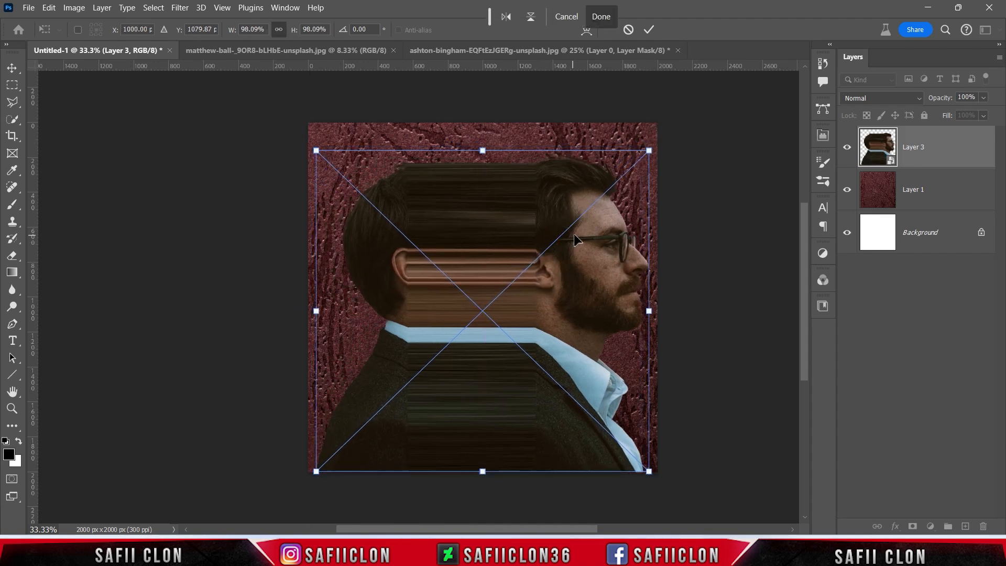
key("Left")
key("Left")
key("Left")
key("Left")
key("Left")
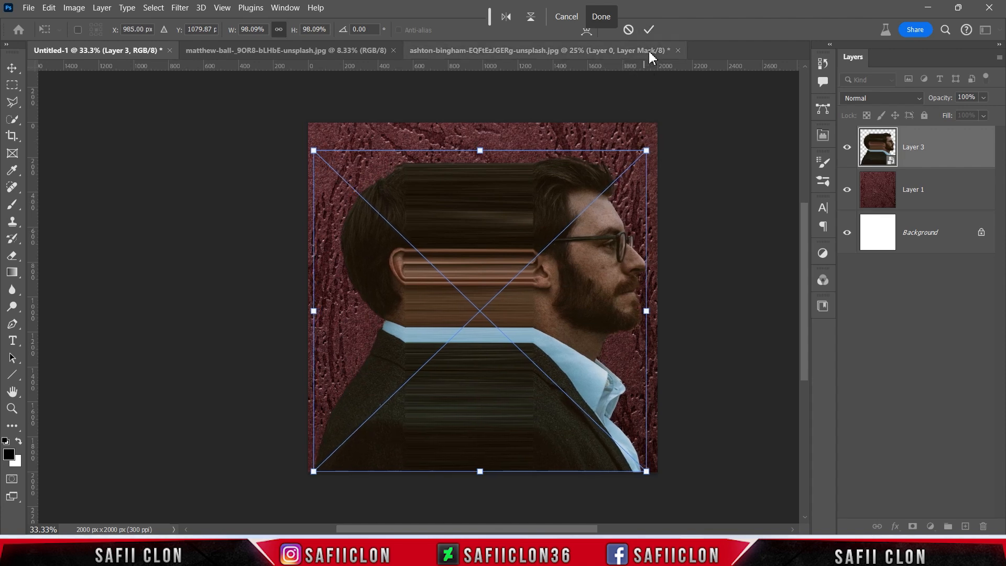
left_click(649, 29)
key("m")
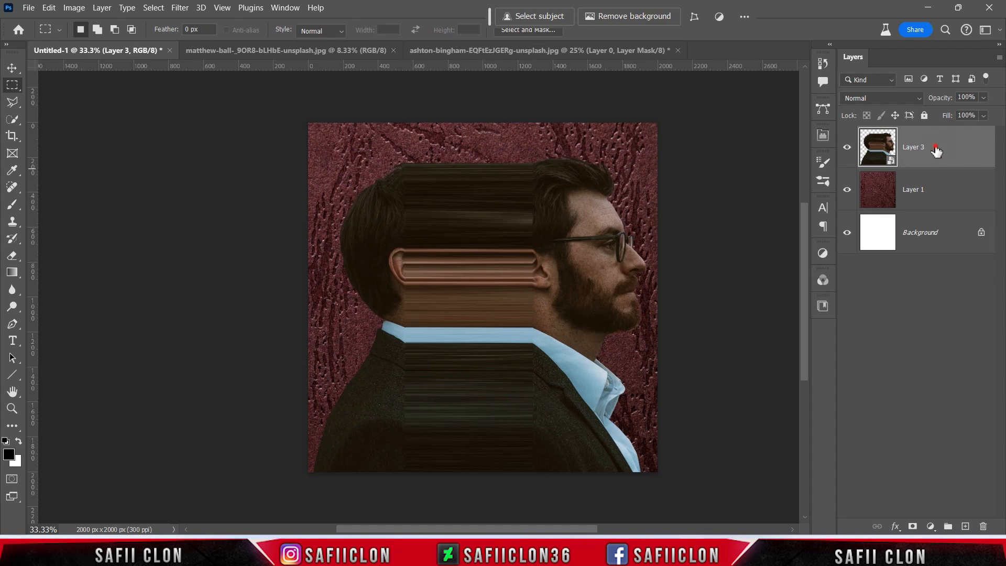
Liquify the stretched middle section into vertical zigzag waves using the Forward Warp tool at brush size 100, and apply the filter.
left_click(181, 9)
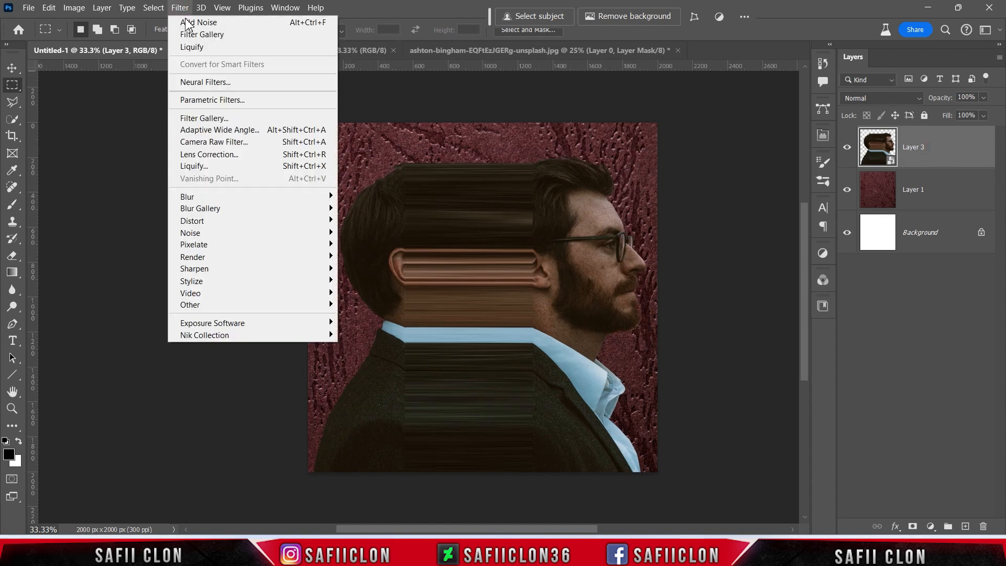
left_click(226, 165)
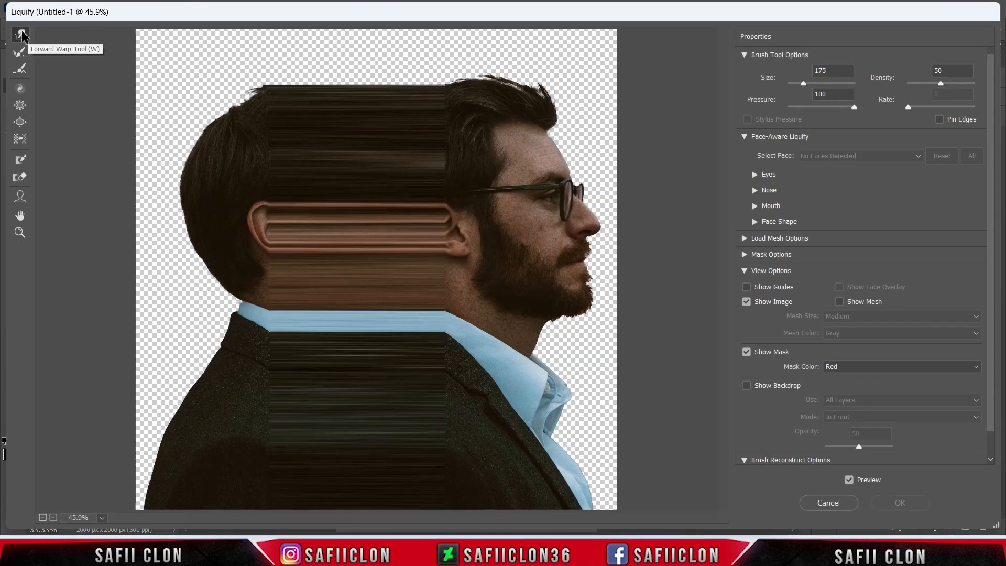
key("bracketleft")
key("bracketleft")
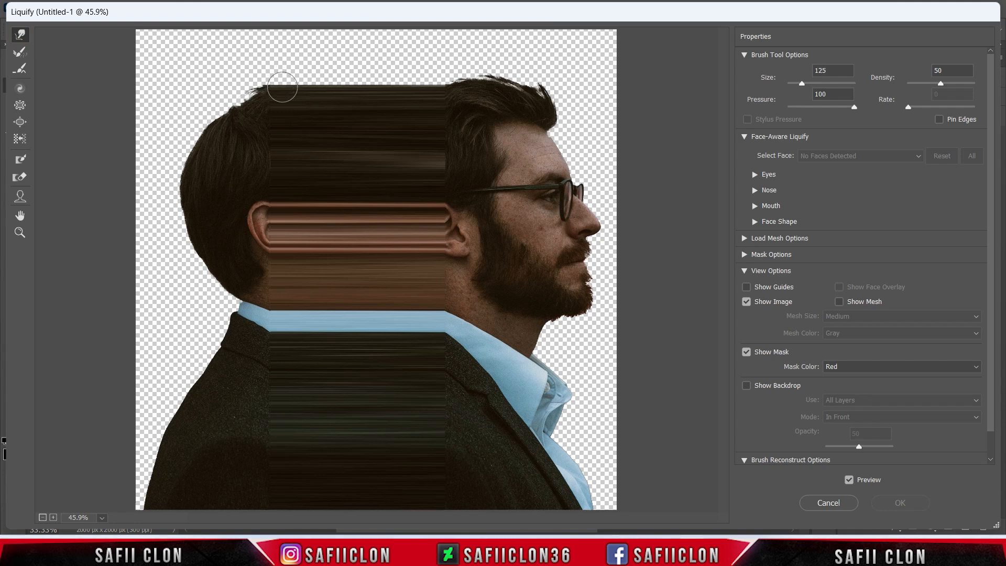
key("bracketleft")
mouse_move(279, 78)
left_mouse_down()
mouse_move(285, 491)
mouse_move(296, 519)
mouse_move(308, 173)
mouse_move(332, 72)
mouse_move(336, 423)
mouse_move(348, 505)
mouse_move(364, 64)
mouse_move(385, 133)
mouse_move(389, 504)
mouse_move(410, 450)
mouse_move(405, 249)
mouse_move(422, 67)
mouse_move(434, 120)
mouse_move(430, 426)
mouse_move(437, 511)
left_mouse_up()
scroll(668, 157, "down", 2)
scroll(672, 160, "up", 1)
scroll(672, 160, "up", 1)
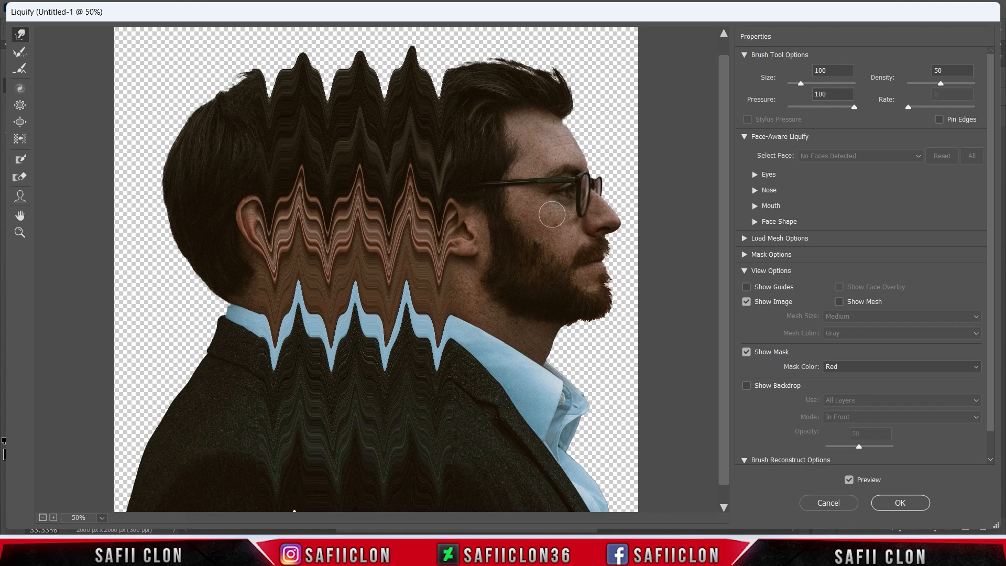
left_click(899, 503)
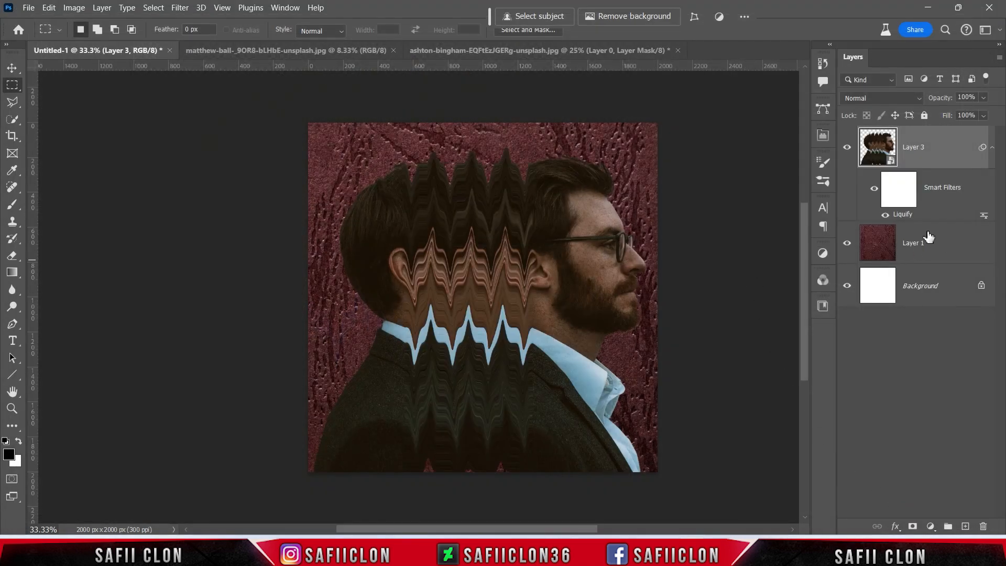
Set the leather texture on Layer 1 to Pin Light blending with a fill of 37%.
left_click(940, 249)
left_click(846, 244)
left_click(847, 243)
left_click(900, 98)
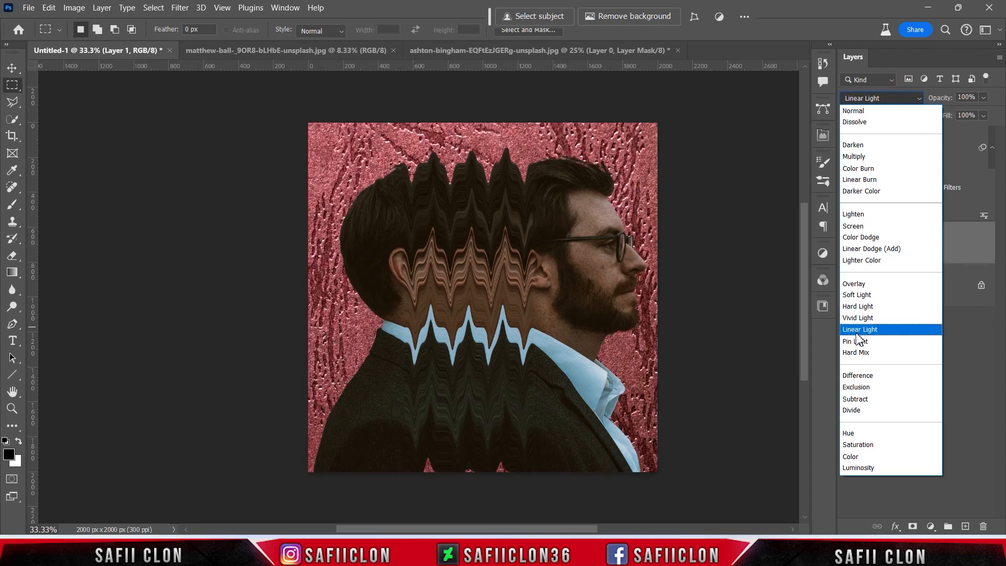
left_click(873, 343)
left_click(983, 116)
left_click_drag(994, 130, 965, 132)
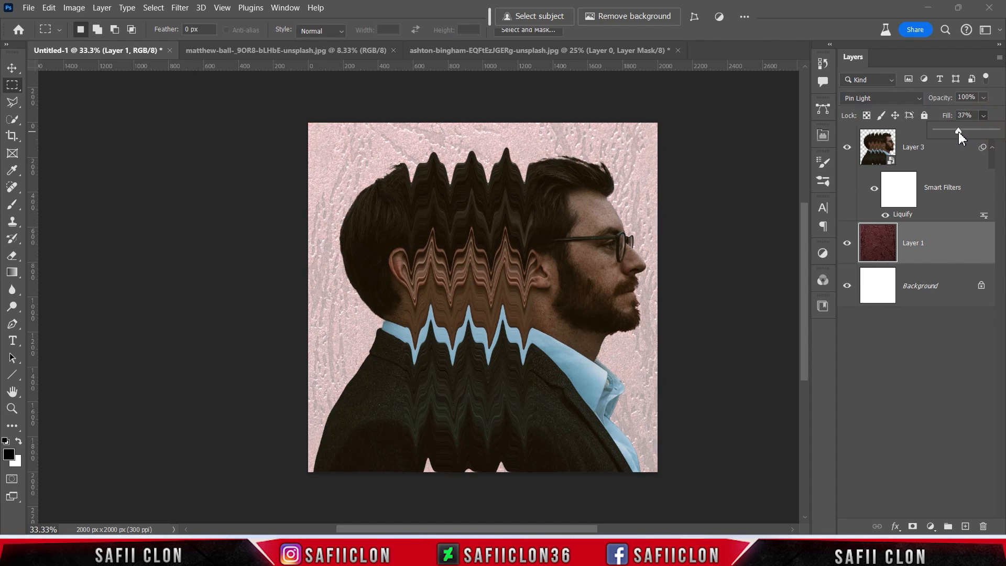
left_click(995, 125)
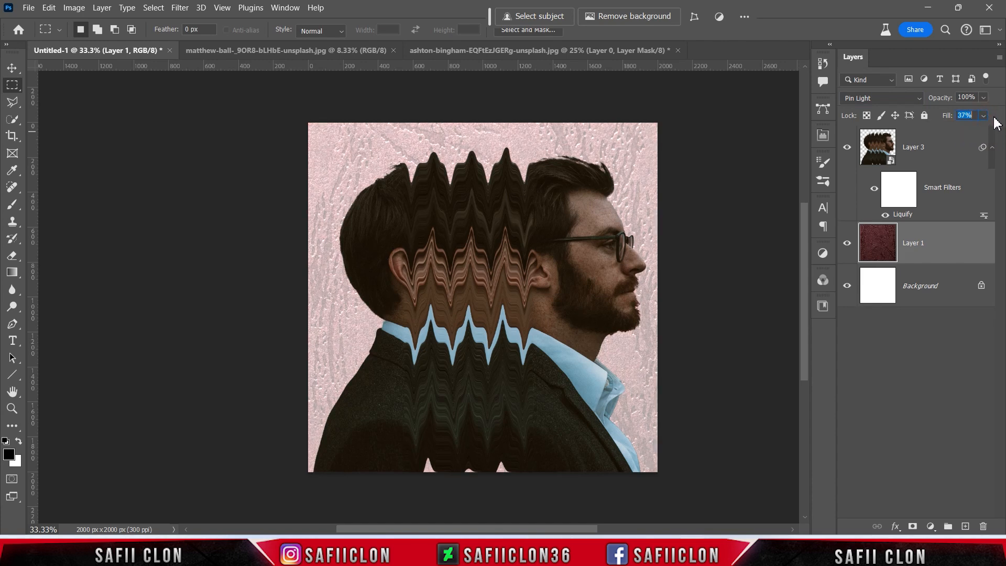
Add a Brightness/Contrast adjustment clipped to Layer 3 with brightness 34 and contrast 28, and compare the image with and without it.
left_click(946, 149)
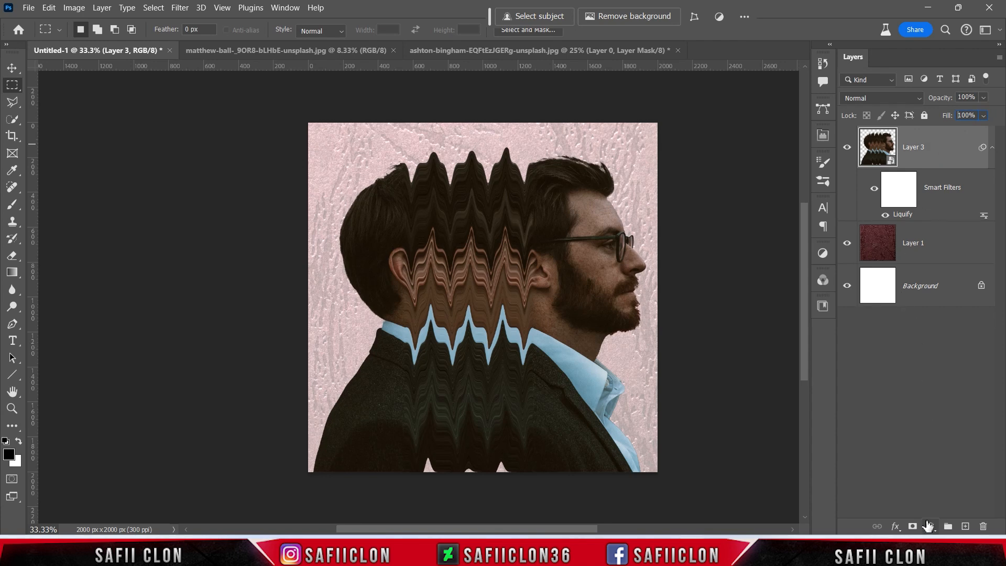
left_click(929, 525)
left_click(953, 341)
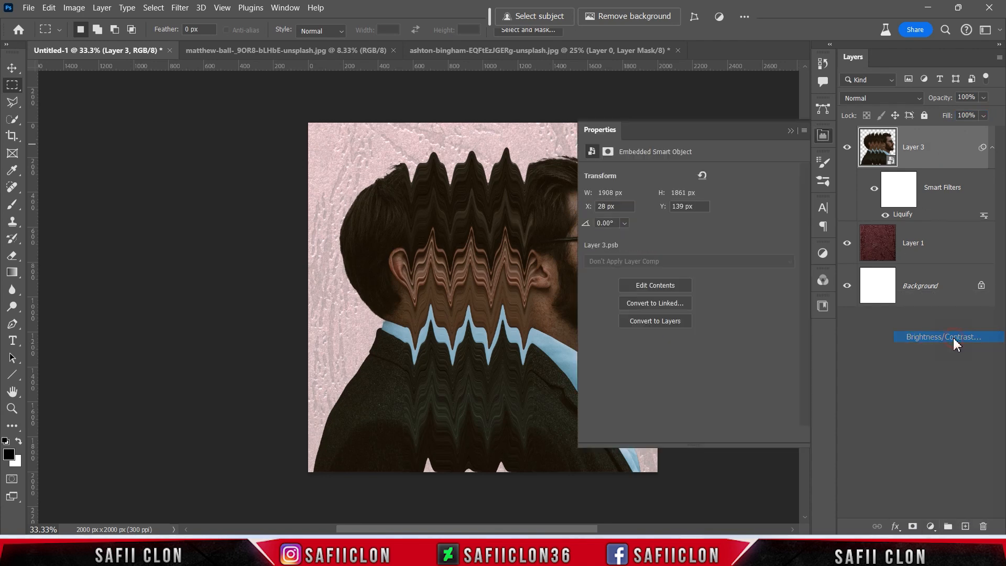
left_click(711, 435)
left_click_drag(573, 531, 619, 530)
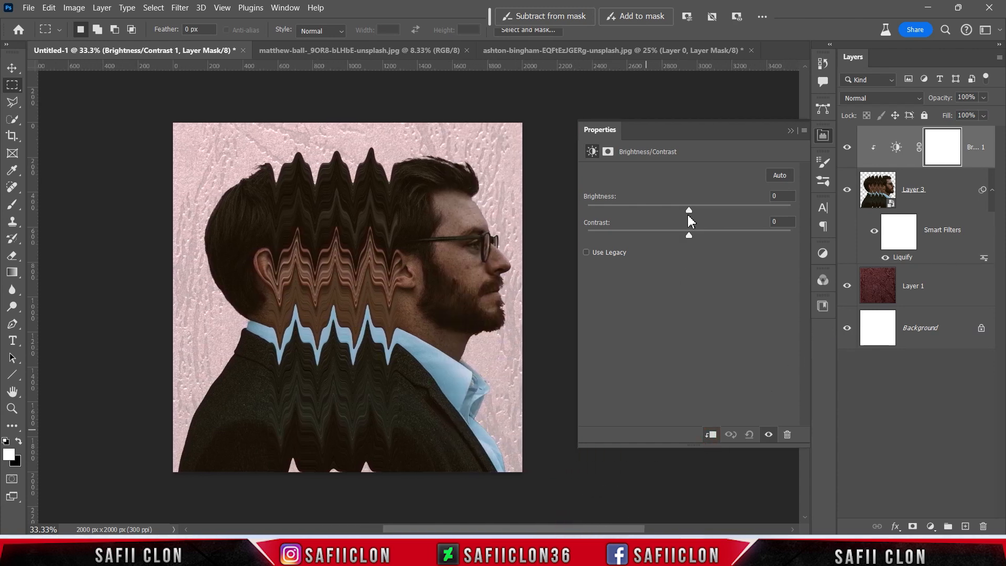
left_click_drag(689, 209, 712, 208)
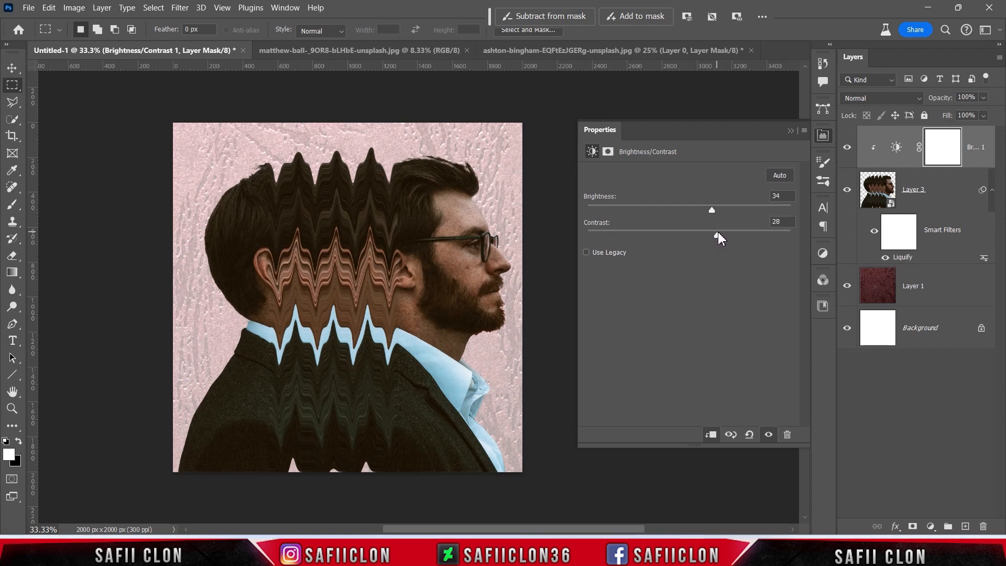
left_click(791, 130)
left_click(848, 150)
left_click(848, 151)
left_click(847, 150)
left_click(848, 151)
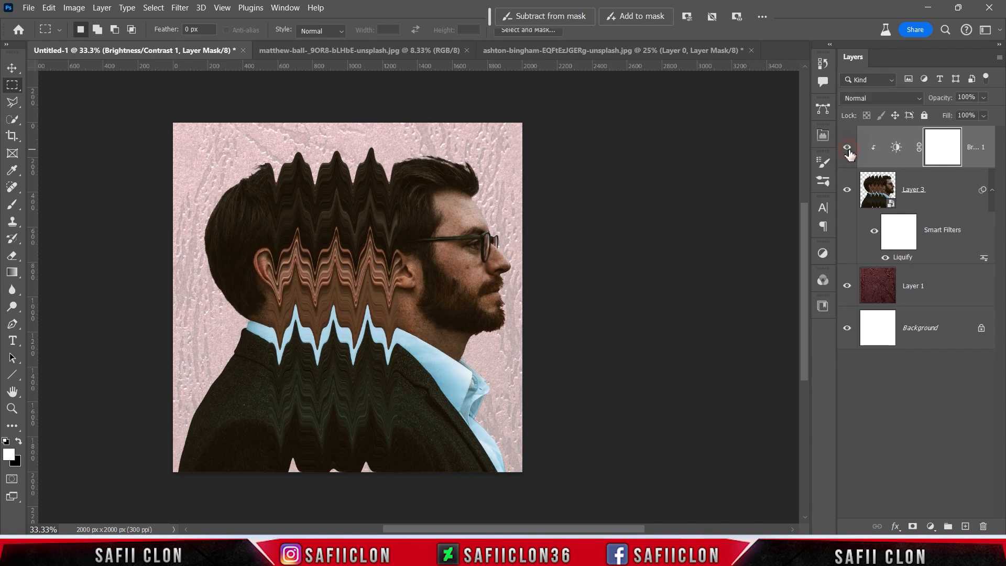
Add a Black & White adjustment layer with Reds 208, Yellows 102, Greens 95, Cyans 160, Blues 139 and Magentas 119, and compare its effect.
left_click(930, 525)
left_click(934, 426)
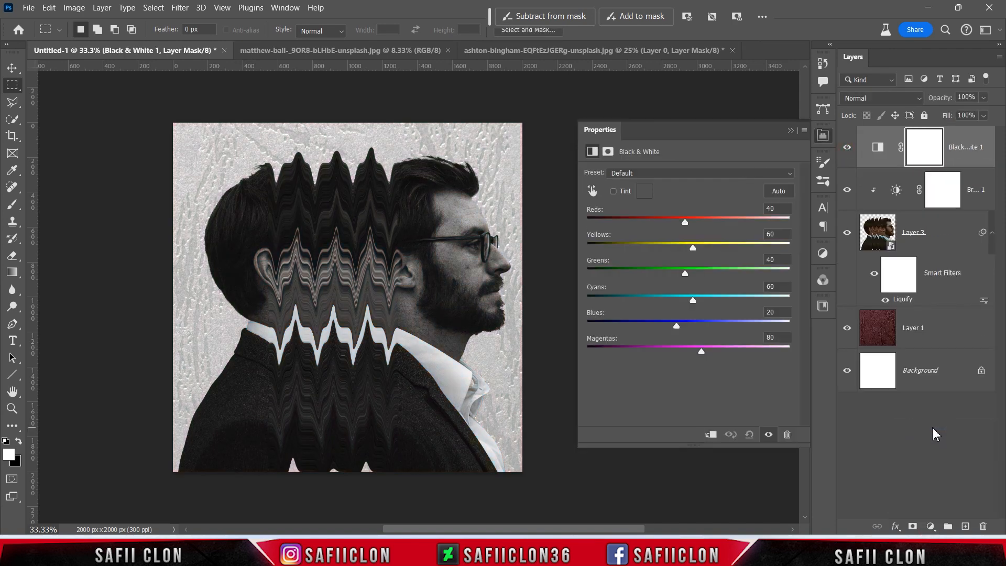
left_click_drag(686, 226, 756, 226)
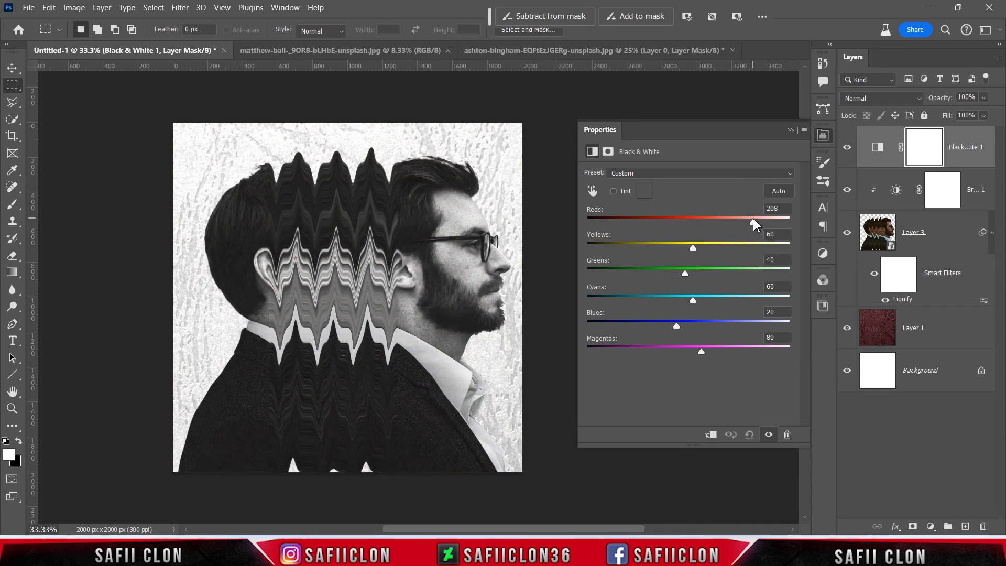
left_click_drag(696, 252, 708, 252)
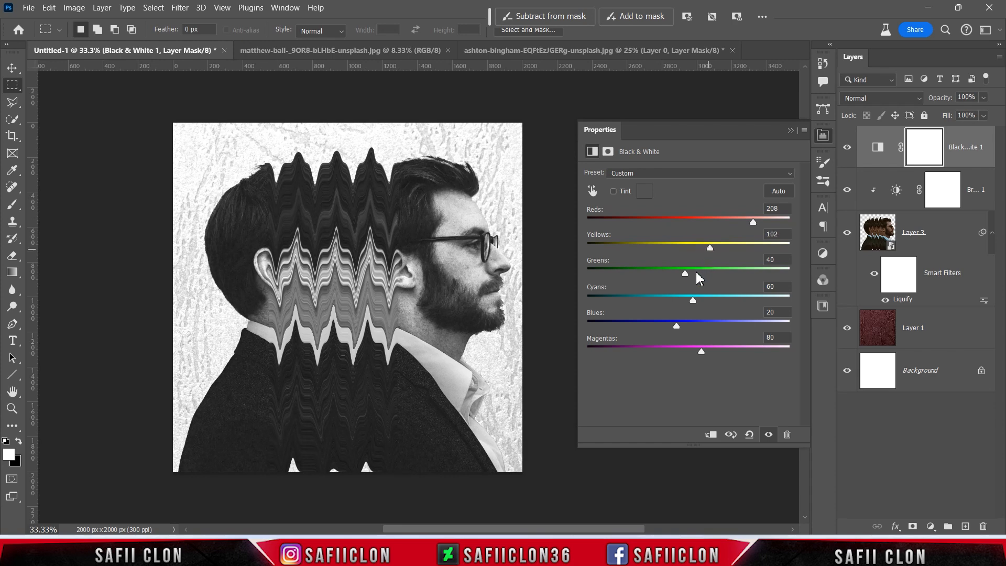
left_click_drag(693, 278, 713, 277)
left_click_drag(698, 301, 735, 300)
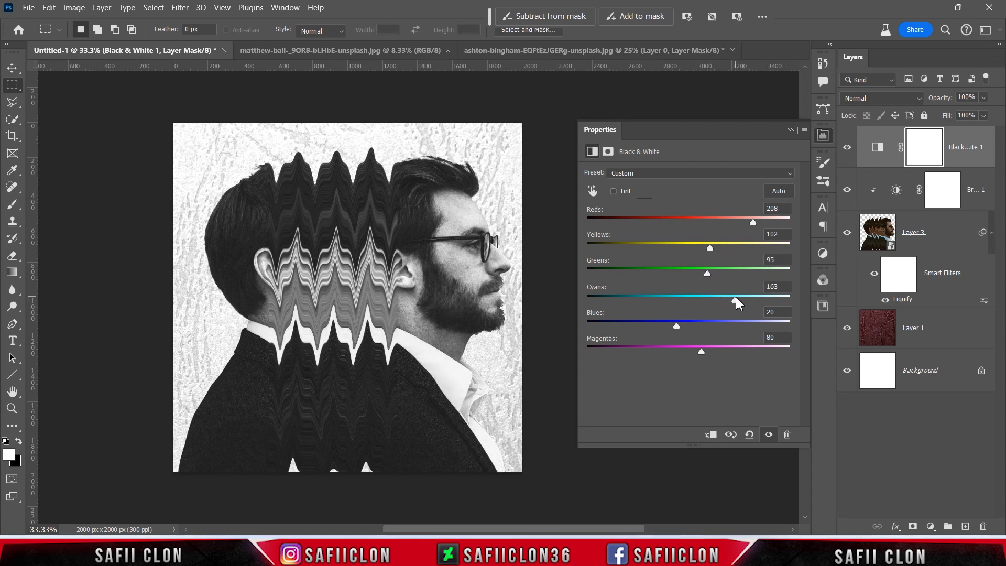
left_click_drag(677, 325, 710, 354)
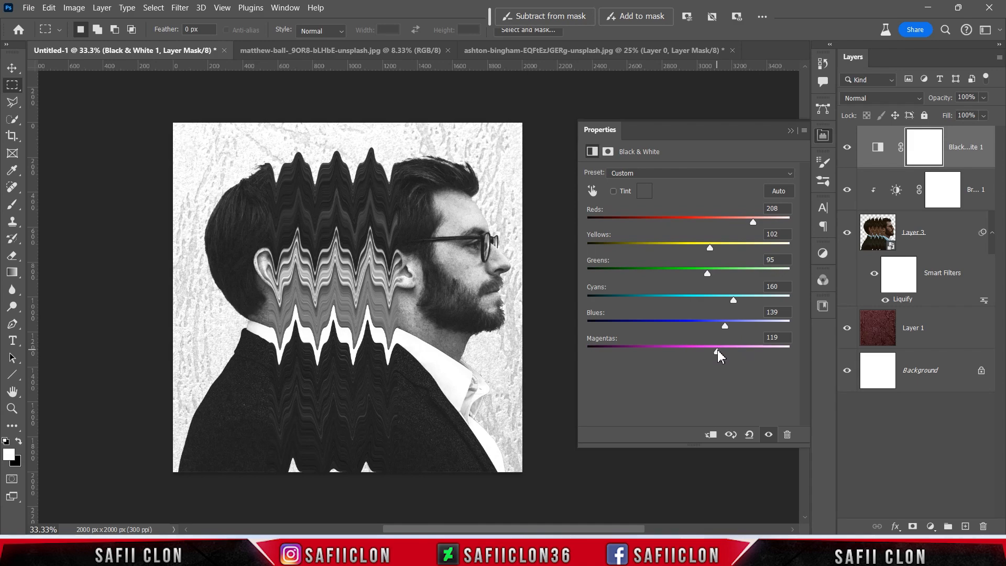
left_click(790, 130)
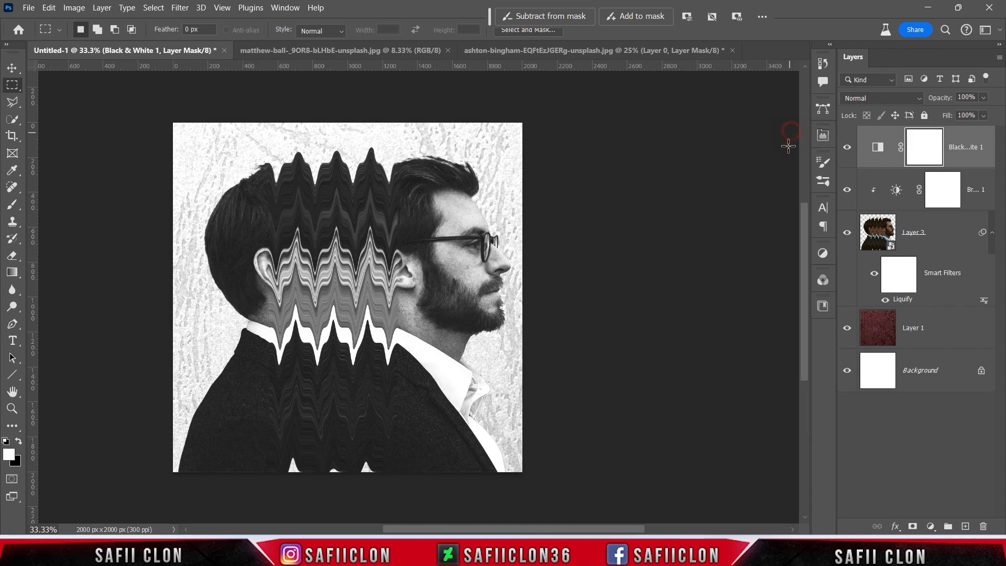
left_click(849, 148)
left_click(848, 149)
left_click(848, 148)
left_click(849, 148)
Add a Curves adjustment layer on top with a midpoint at input 128 and output 126.
left_click(930, 527)
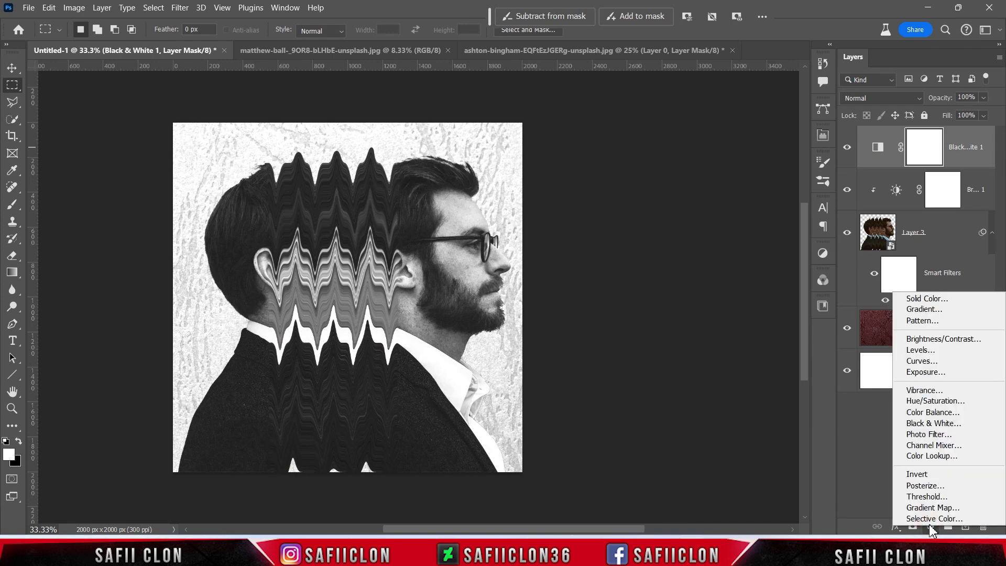
left_click(926, 361)
left_click(701, 287)
double_click(688, 396)
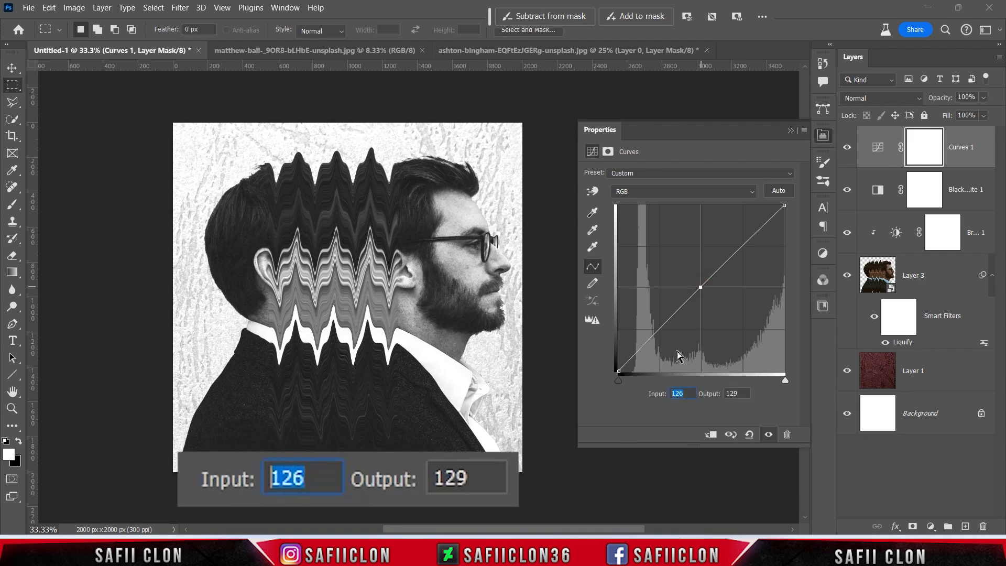
type("128")
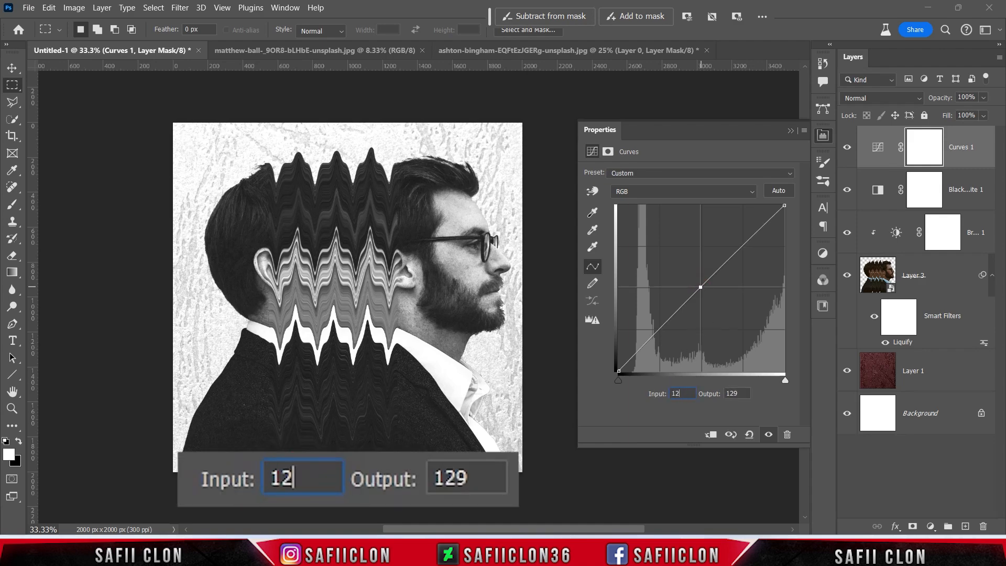
double_click(740, 393)
type("126")
Add a lower-quarter point to the RGB curve with input 62 and output 60.
left_click(666, 325)
double_click(664, 392)
type("62")
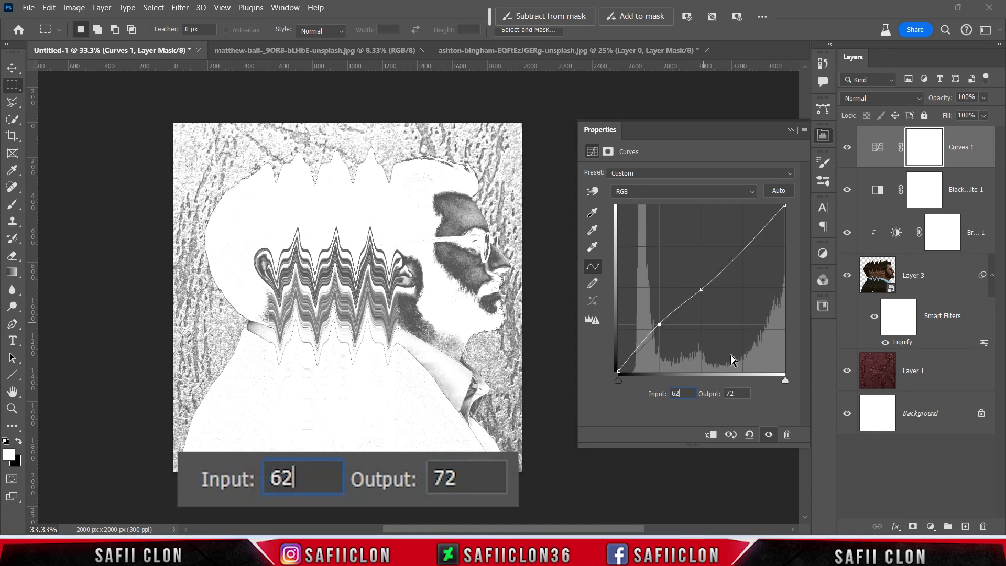
double_click(737, 393)
type("60")
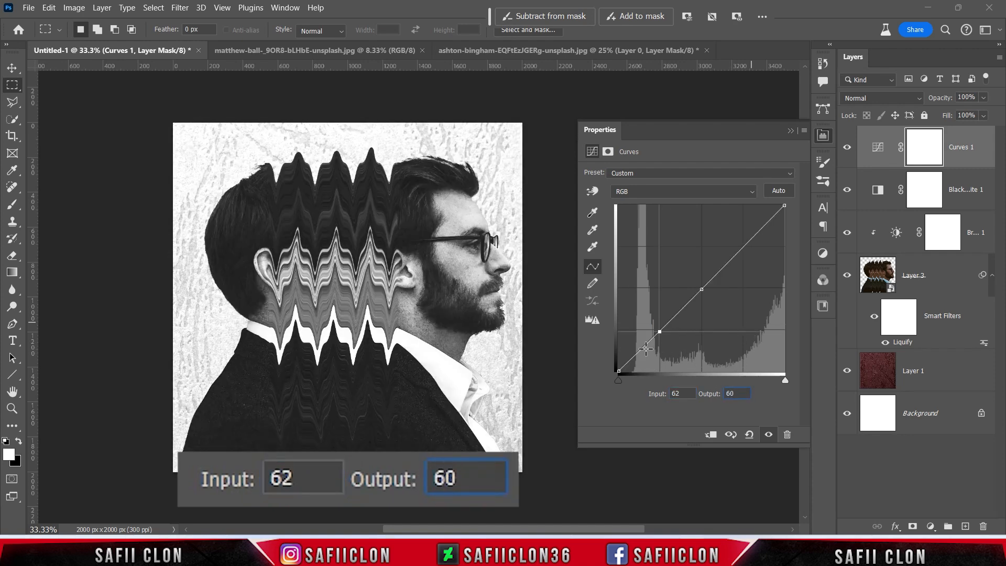
Darken the deep shadows with another RGB curve point at input 30 and output 19.
left_click(640, 352)
double_click(681, 393)
type("30")
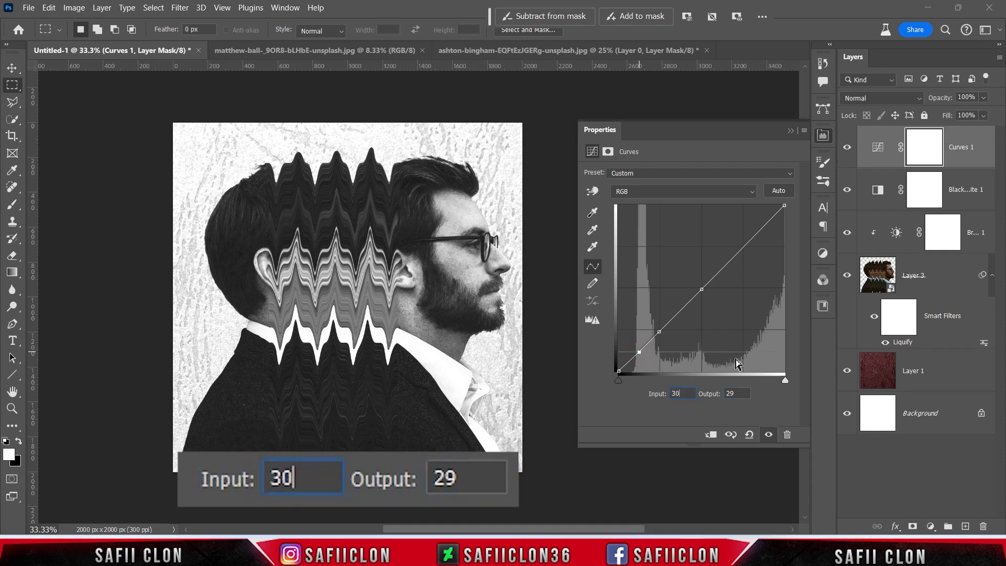
double_click(737, 394)
type("1")
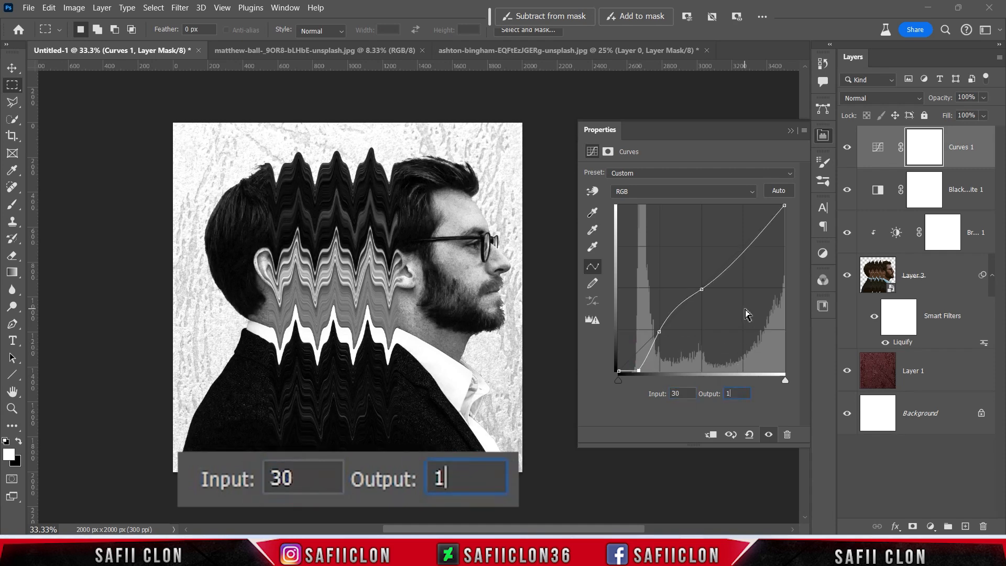
type("9")
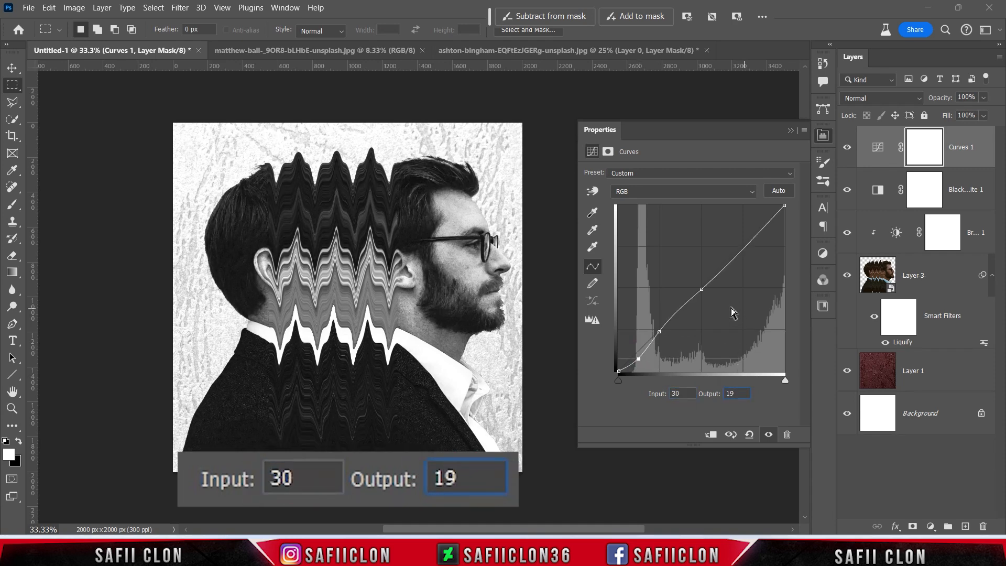
Brighten the highlights with an RGB curve point at input 186 and output 216.
left_click(735, 258)
double_click(684, 394)
type("18")
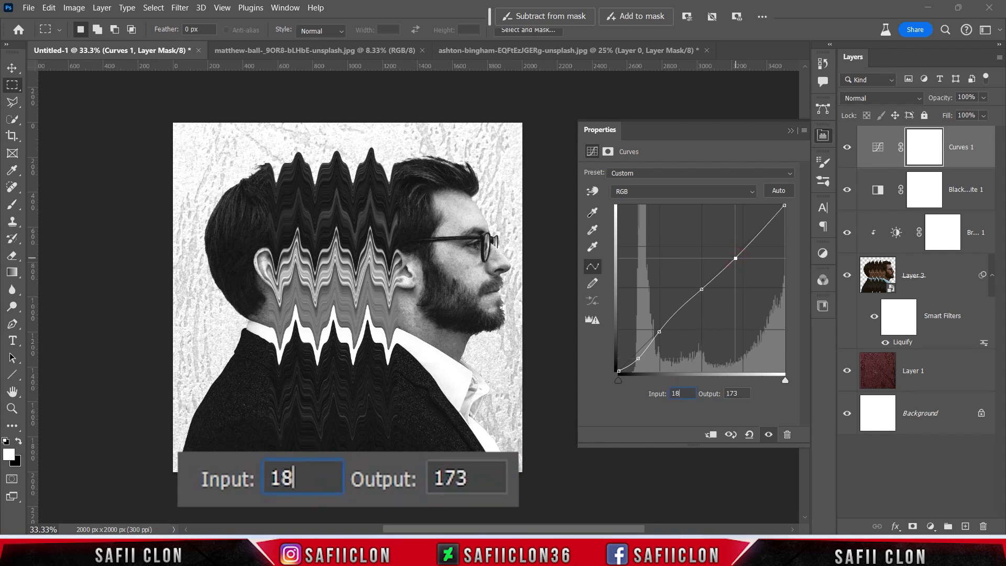
type("6")
key("Tab")
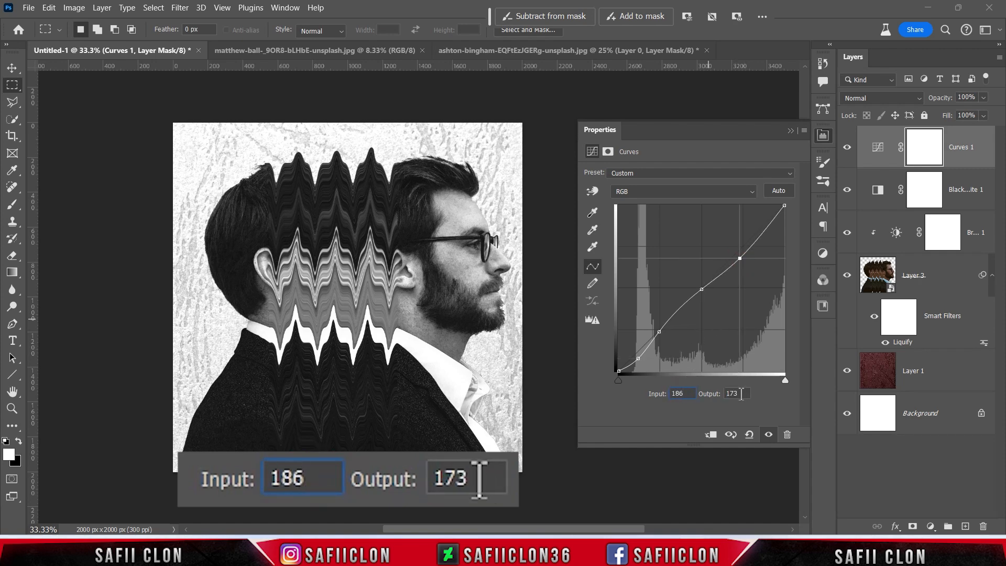
type("216")
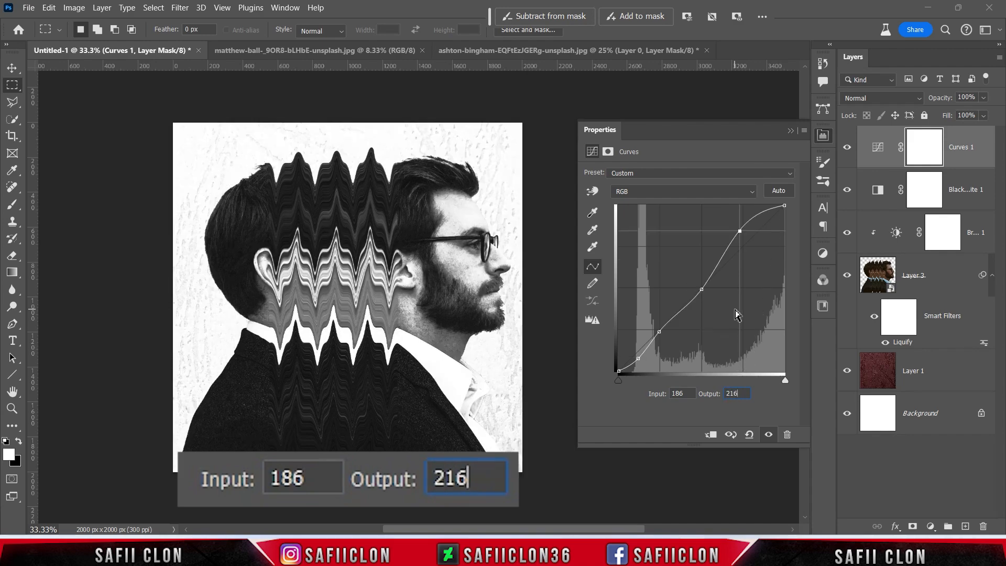
Set the curve's white point to input 232 and compare the image with and without the Curves adjustment.
left_click(784, 205)
double_click(676, 393)
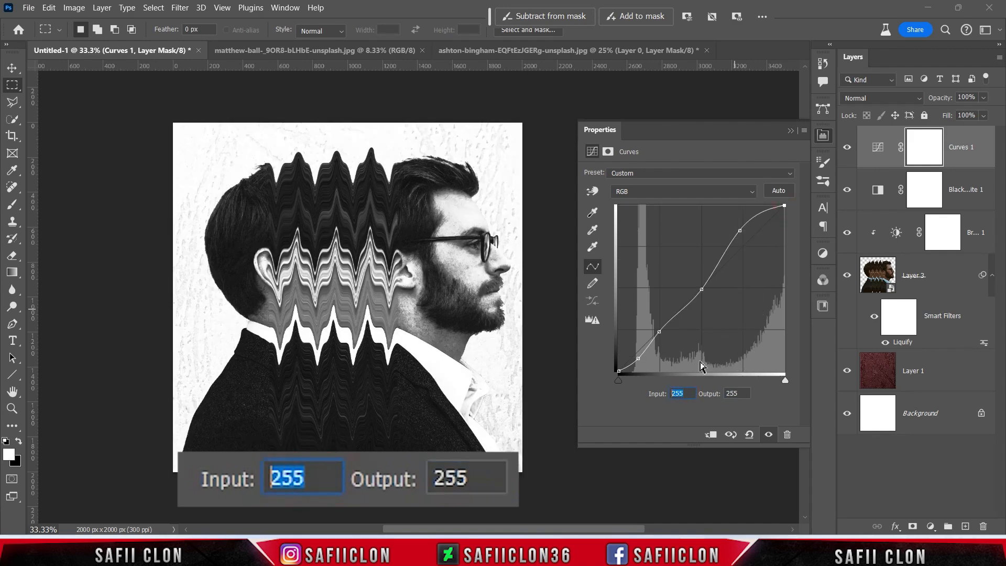
type("232")
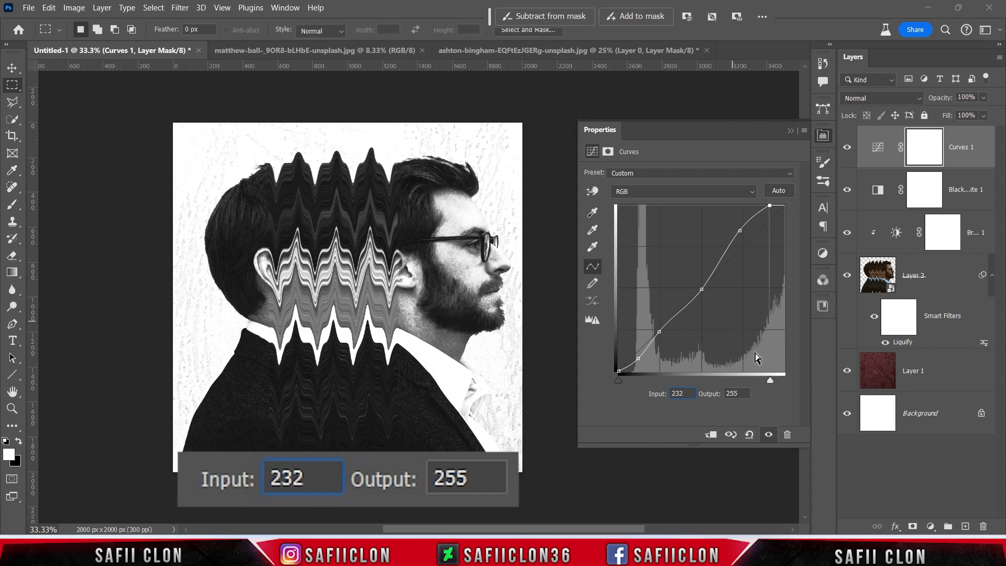
key("Tab")
left_click(789, 132)
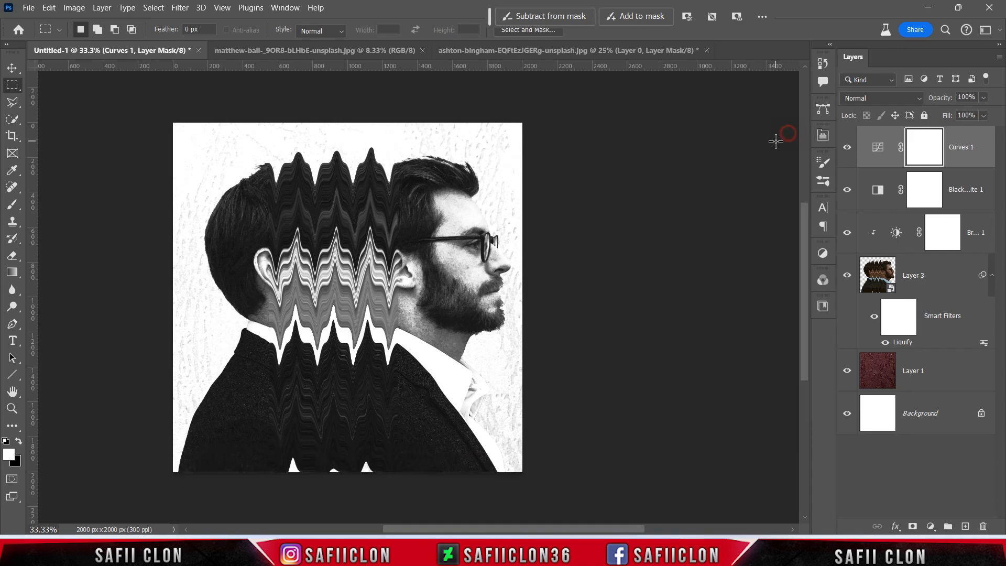
left_click(848, 148)
left_click(848, 149)
left_click(848, 148)
left_click(849, 148)
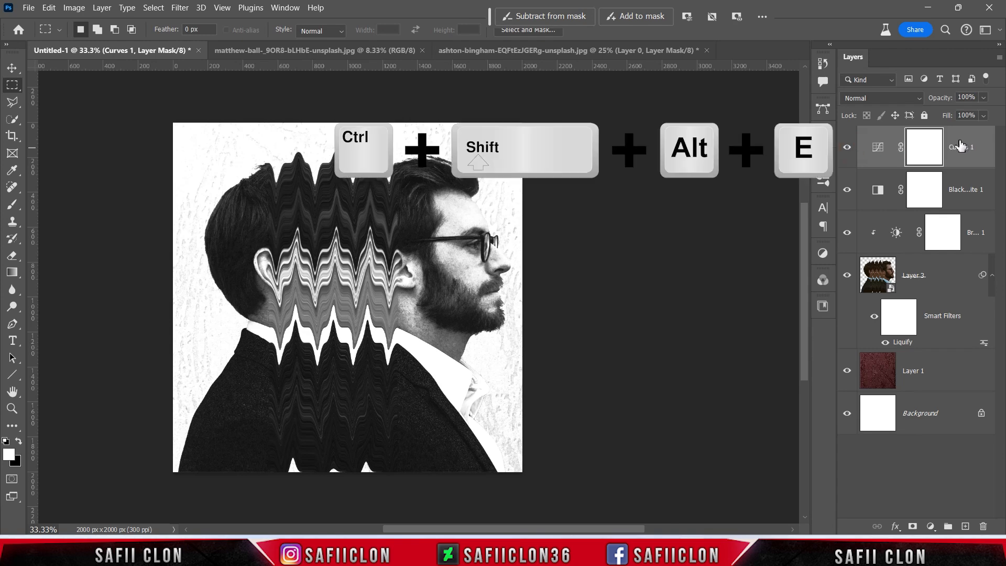
Stamp all visible layers into a new layer on top and convert it to a smart object.
key("ctrl+shift+alt+e")
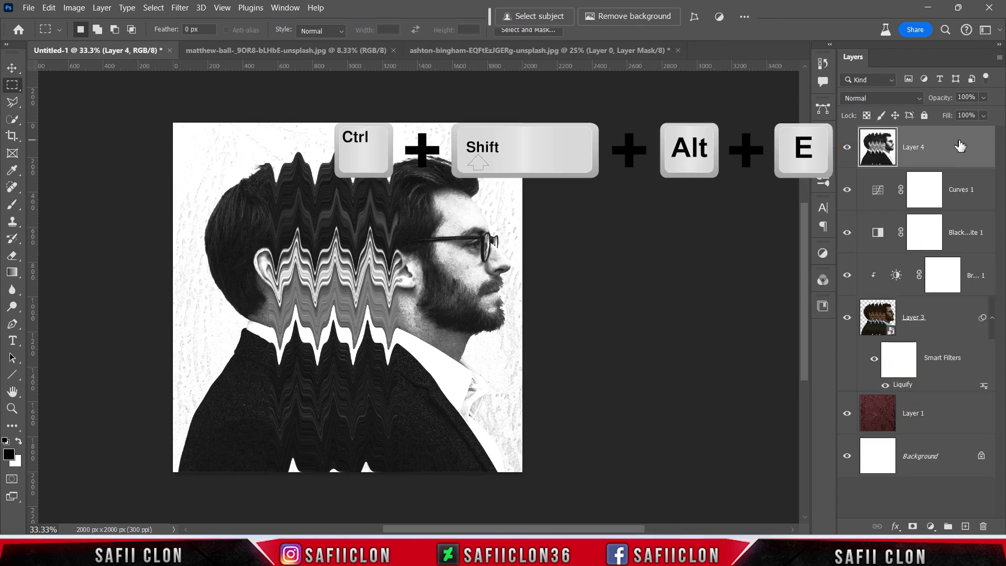
right_click(935, 149)
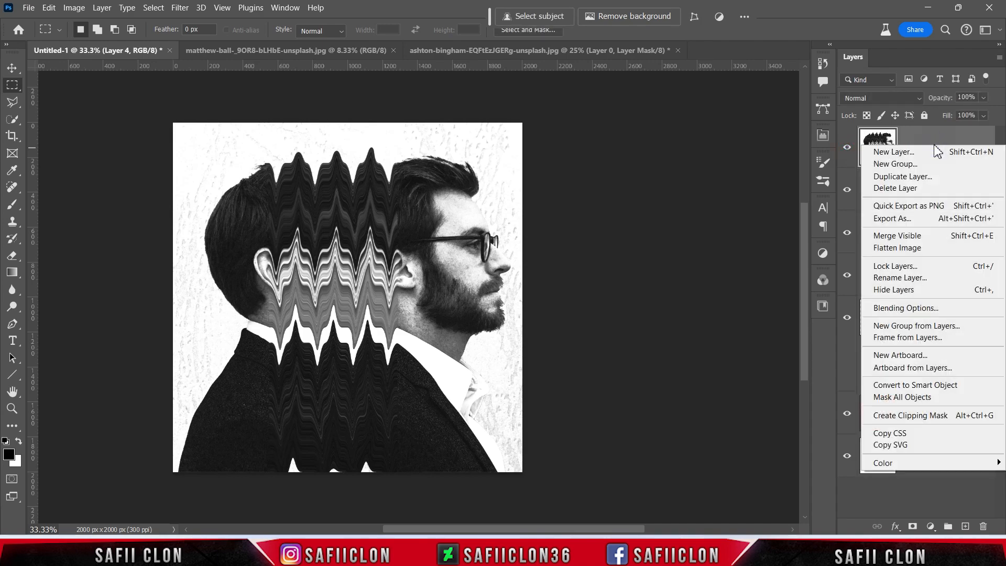
left_click(914, 384)
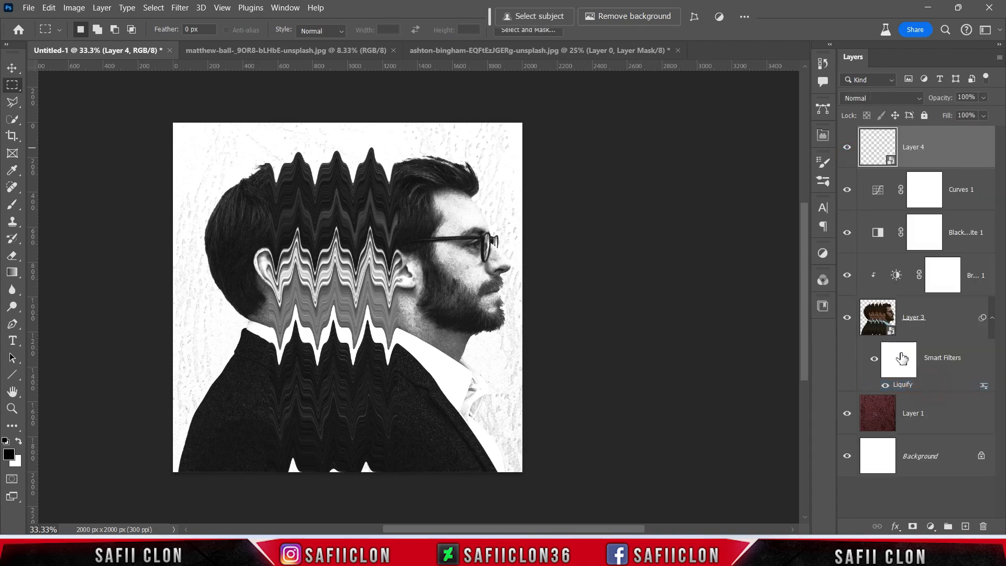
Duplicate the stamped Layer 4 smart object three times, keeping the default copy names.
right_click(939, 147)
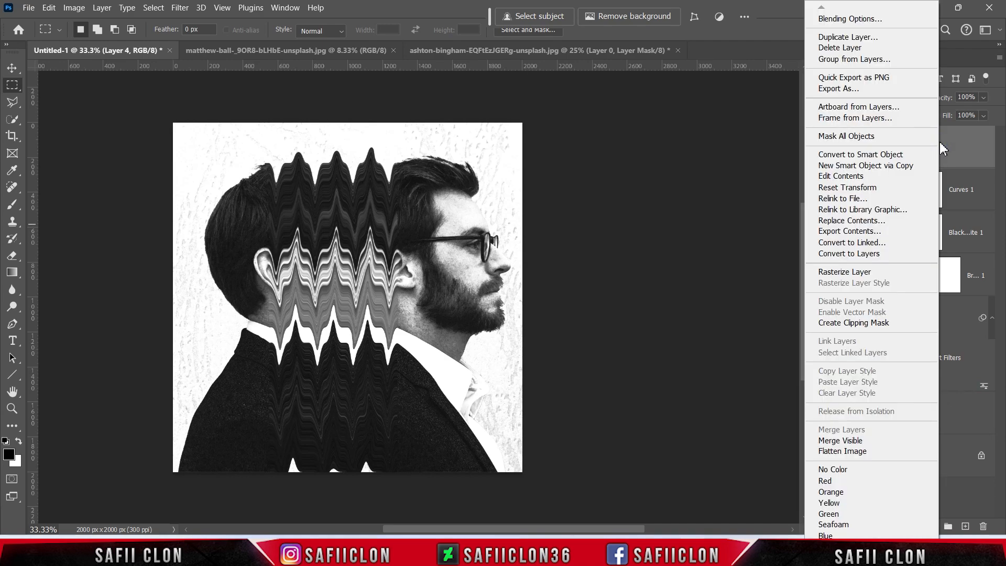
left_click(842, 38)
left_click(680, 155)
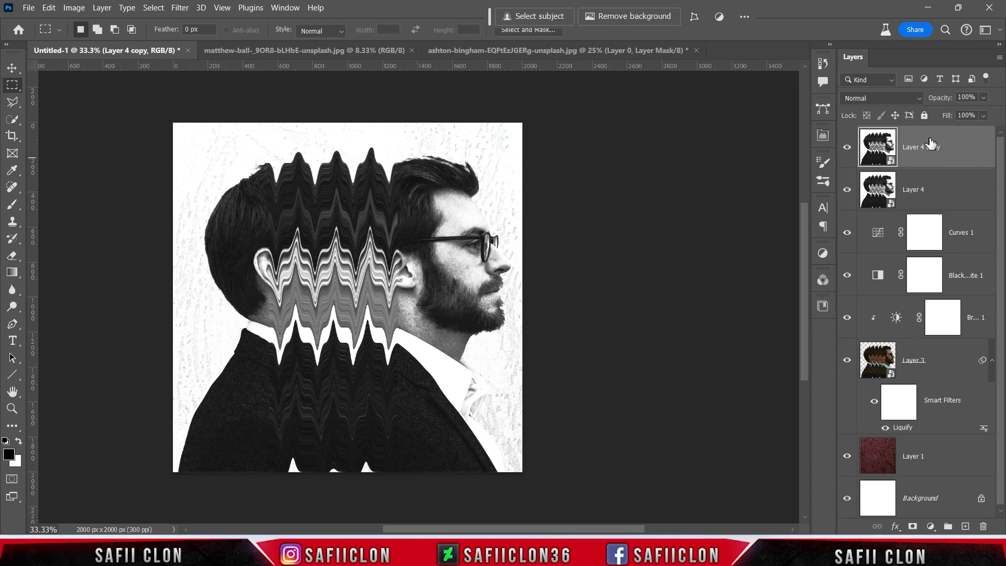
right_click(931, 144)
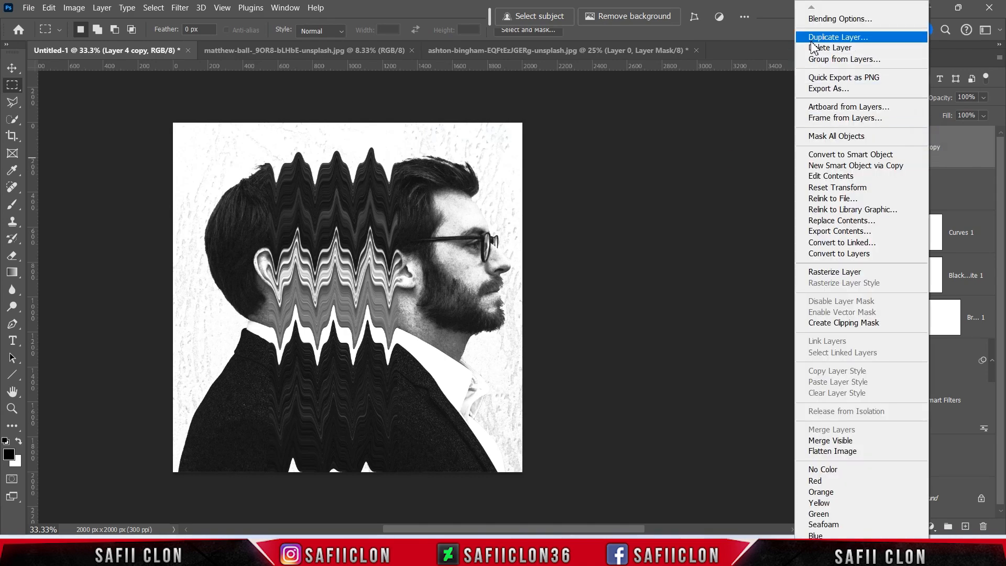
left_click(842, 37)
left_click(681, 155)
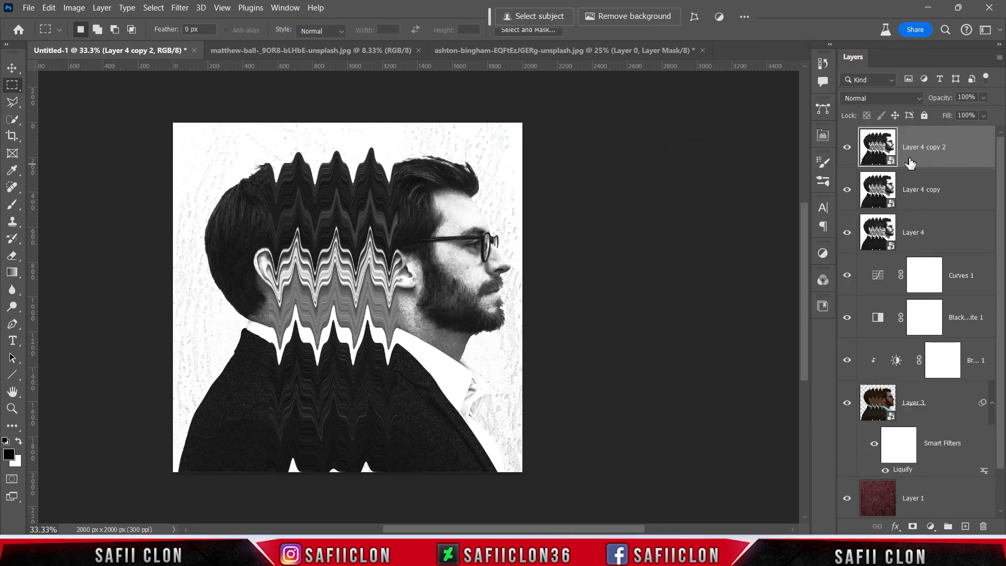
right_click(922, 139)
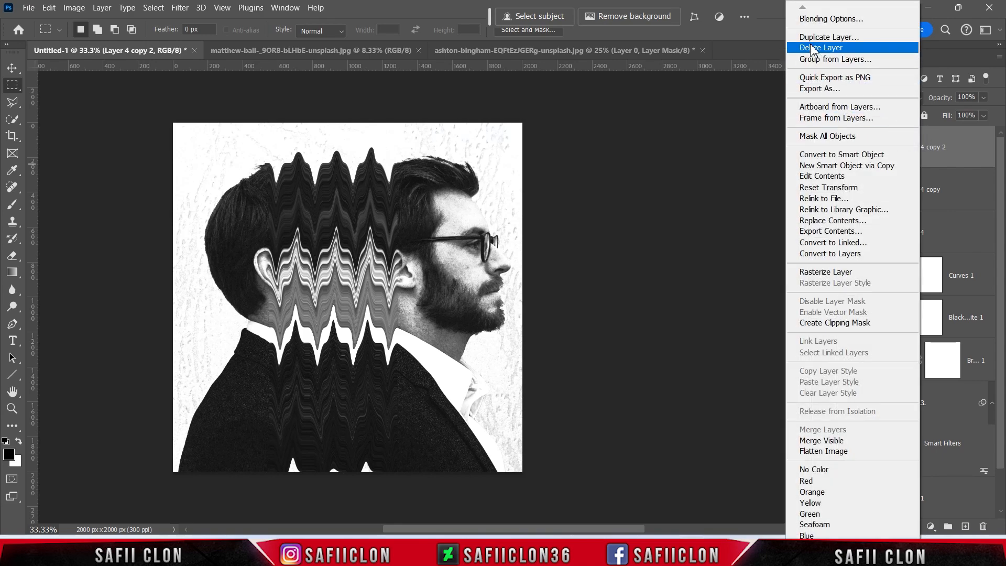
left_click(842, 37)
left_click(681, 156)
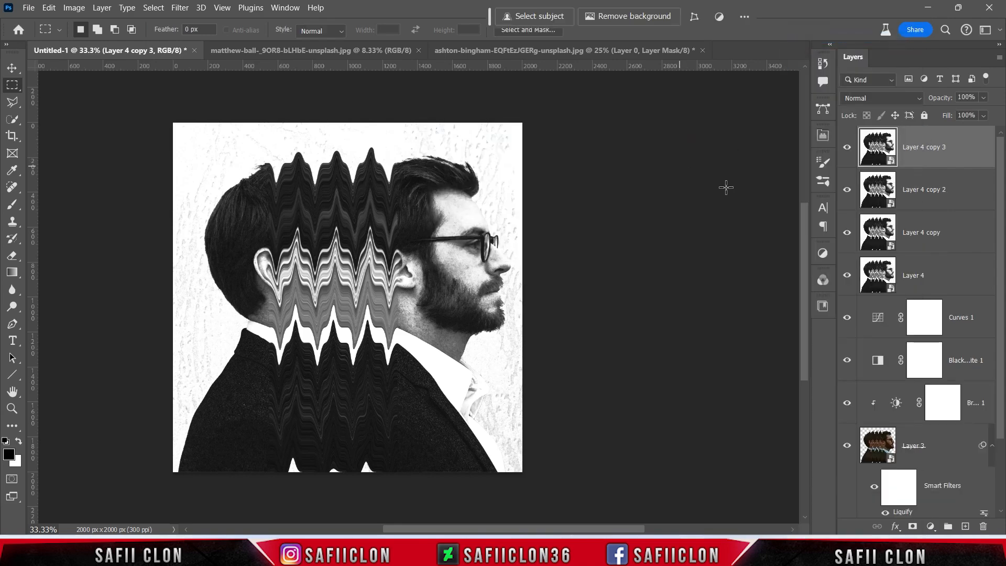
Hide the three duplicate layers above Layer 4 and make Layer 4 the active layer.
left_click(847, 147)
left_click(846, 189)
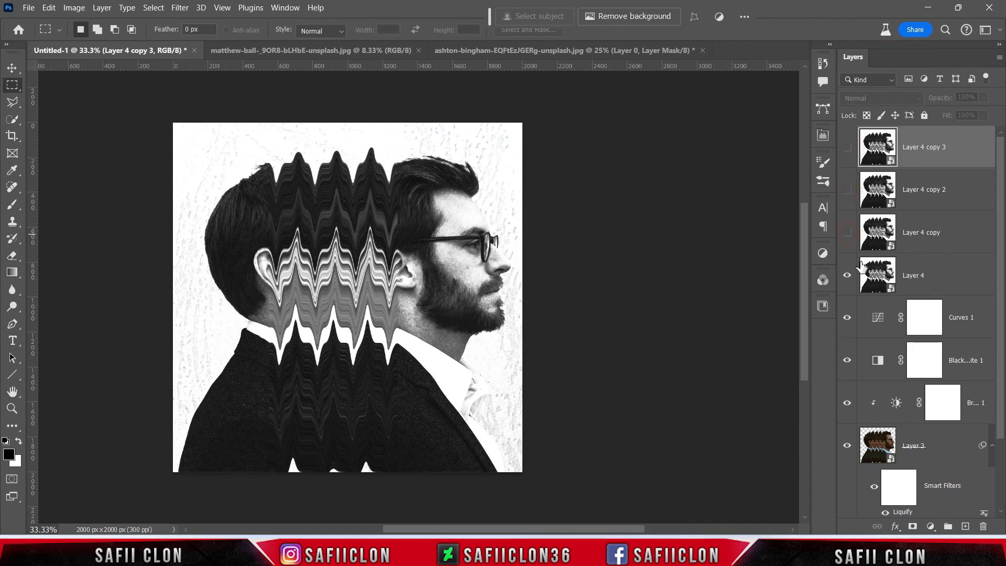
left_click(952, 281)
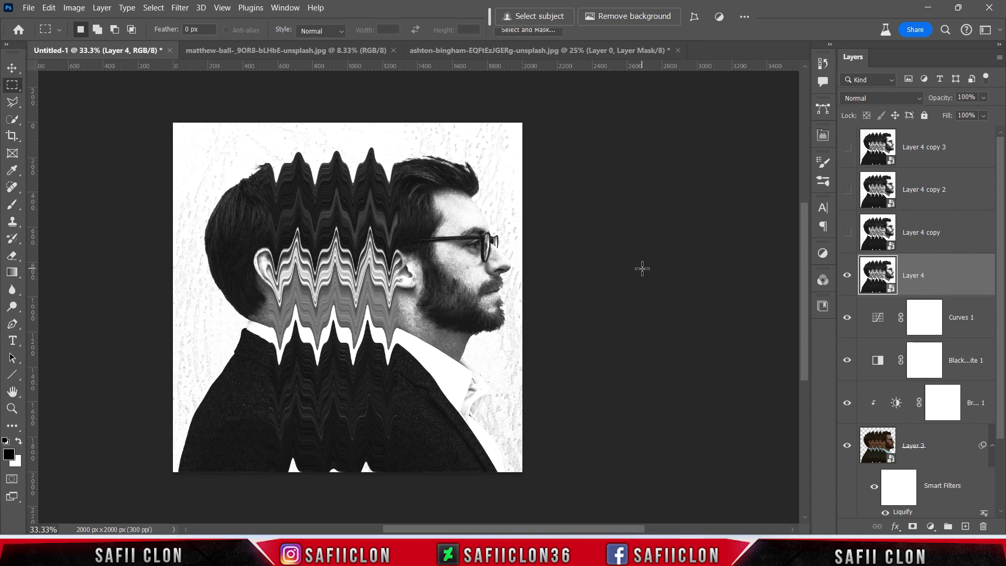
Apply the Filter Gallery's Reticulation effect to Layer 4 with Density 7, Foreground Level 17 and Background Level 6.
left_click(181, 9)
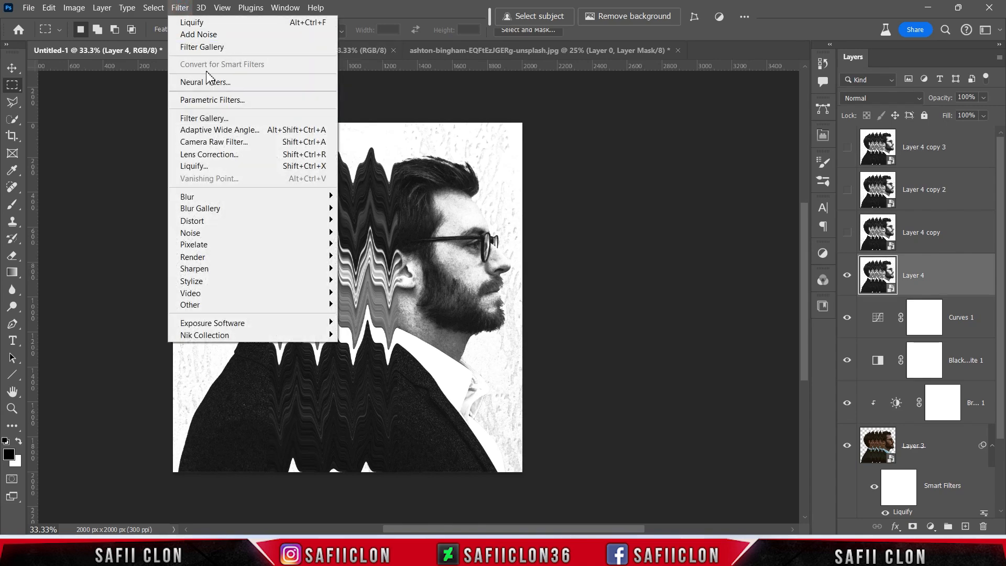
left_click(235, 118)
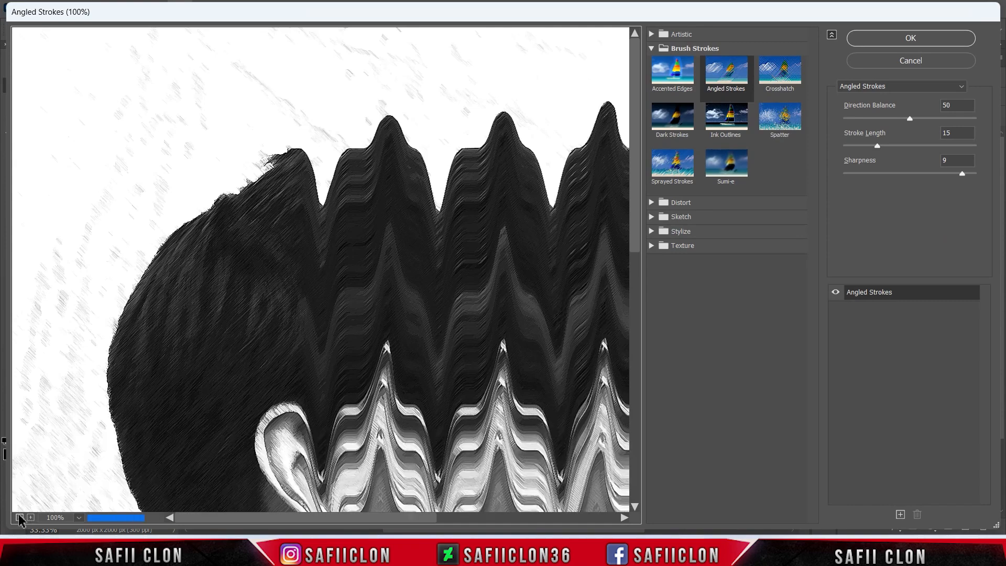
left_click(20, 517)
left_click(20, 517)
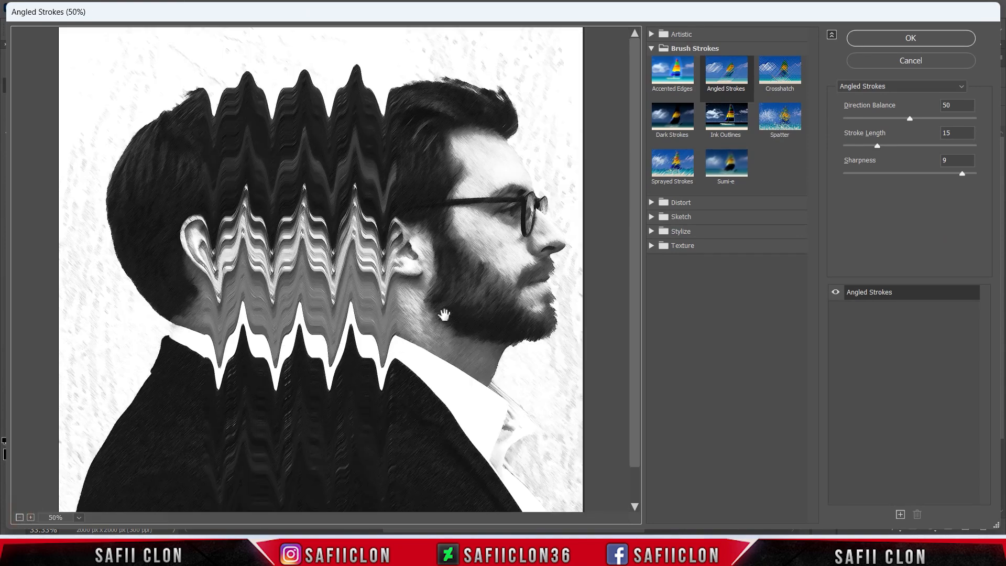
left_click(681, 217)
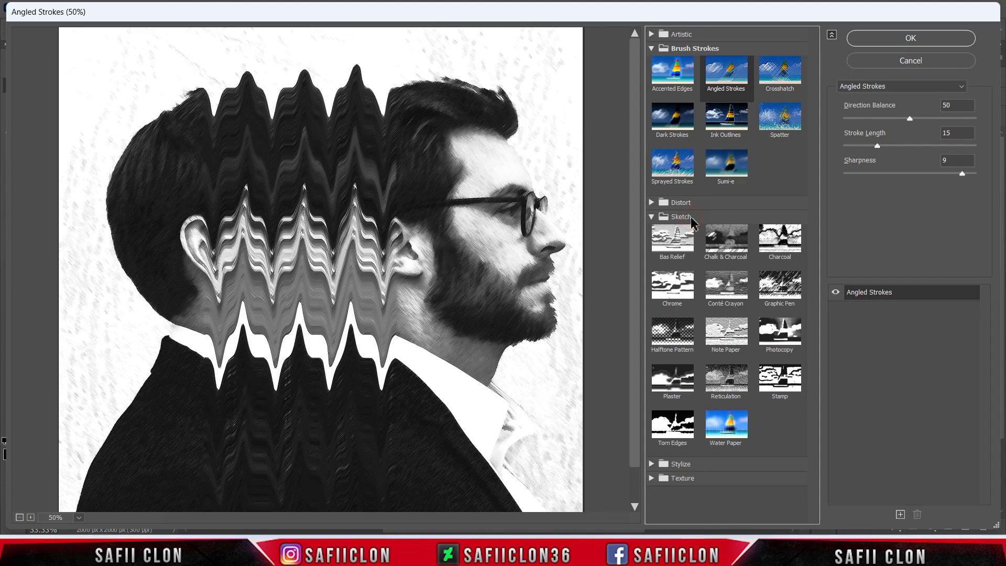
left_click(738, 384)
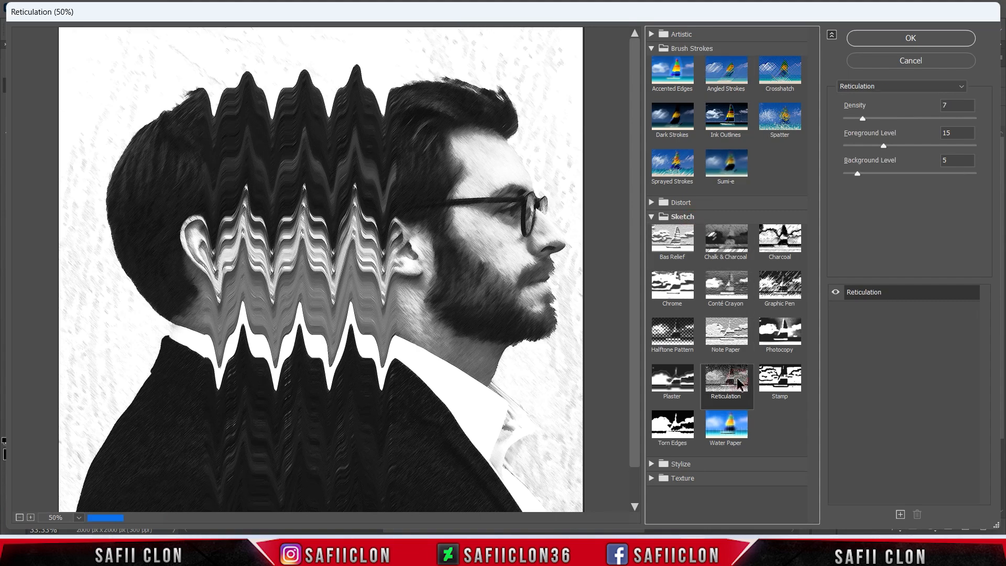
left_click(862, 119)
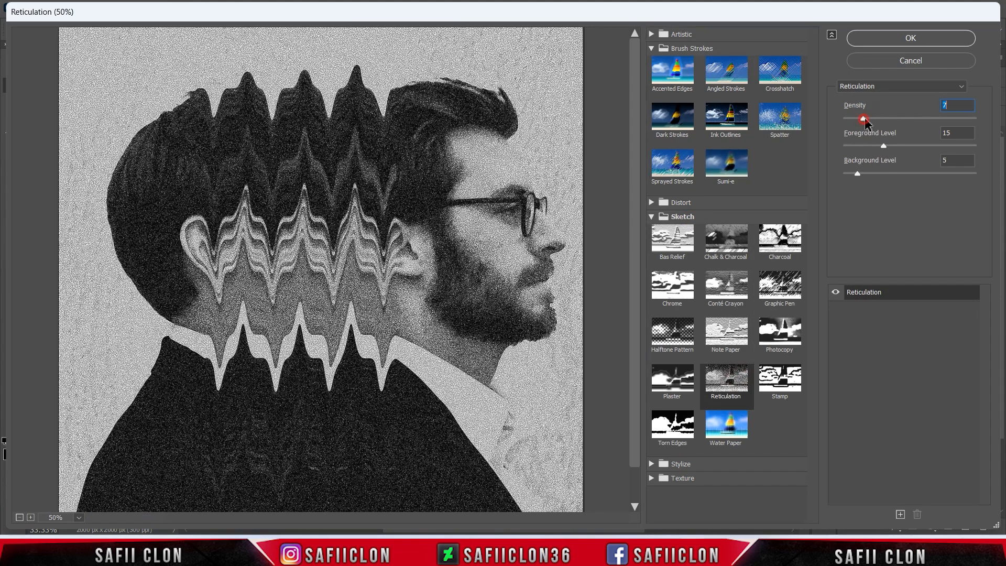
left_click_drag(884, 146, 888, 146)
mouse_move(857, 178)
left_mouse_down()
mouse_move(874, 178)
mouse_move(863, 175)
left_mouse_up()
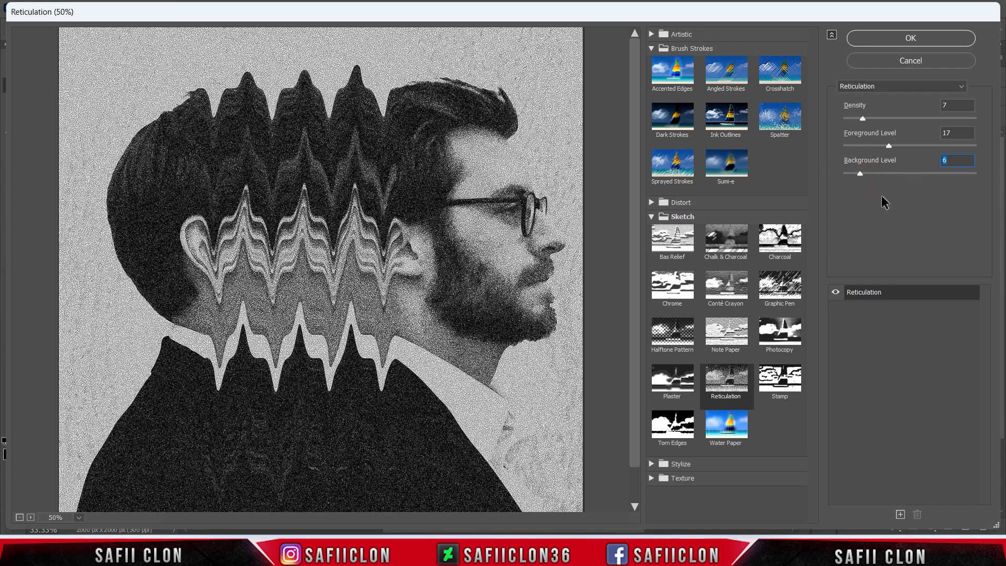
left_click(910, 38)
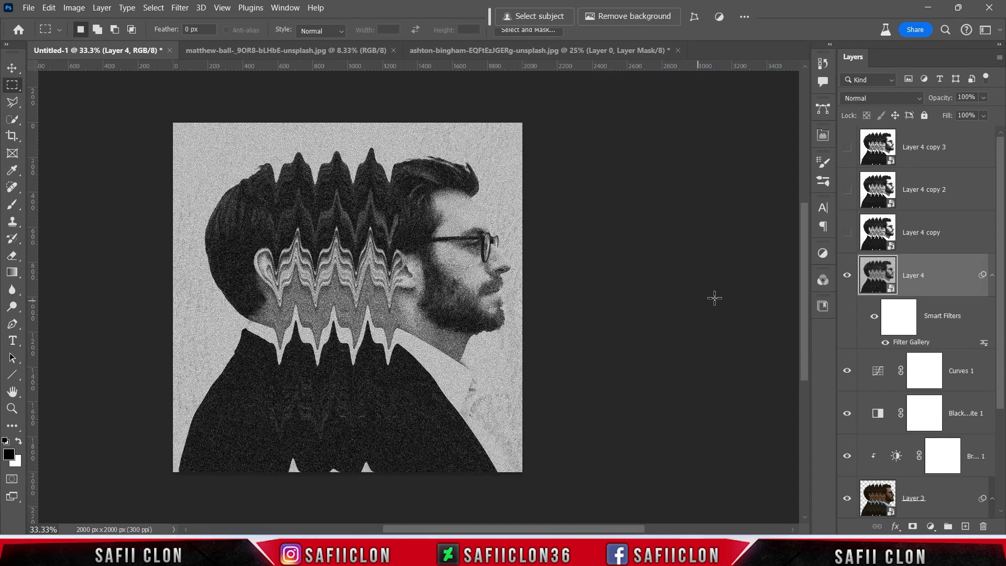
Show Layer 4 copy and apply the Halftone Pattern effect to it with Size 3, Contrast 15 and pattern type Dot.
left_click(937, 236)
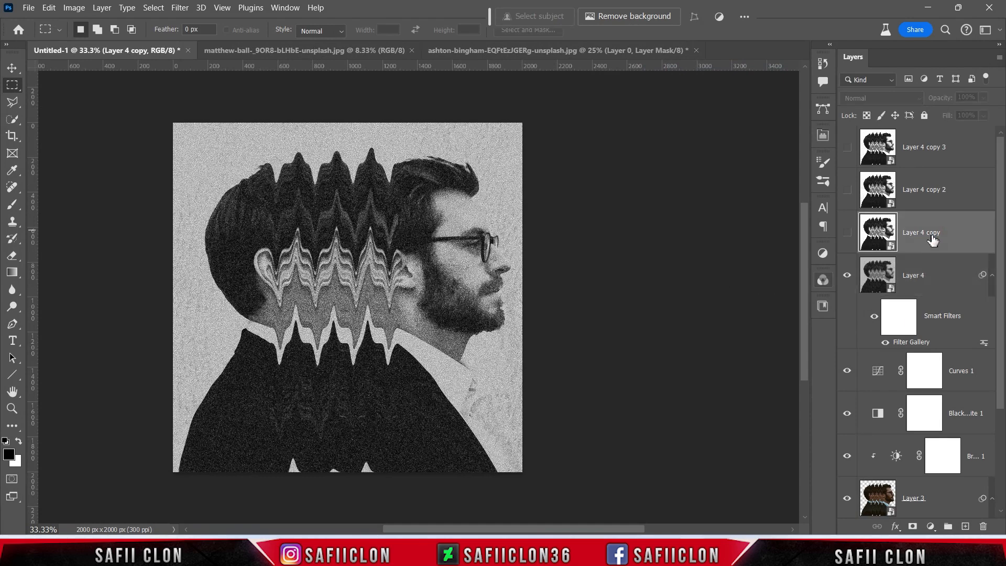
left_click(846, 233)
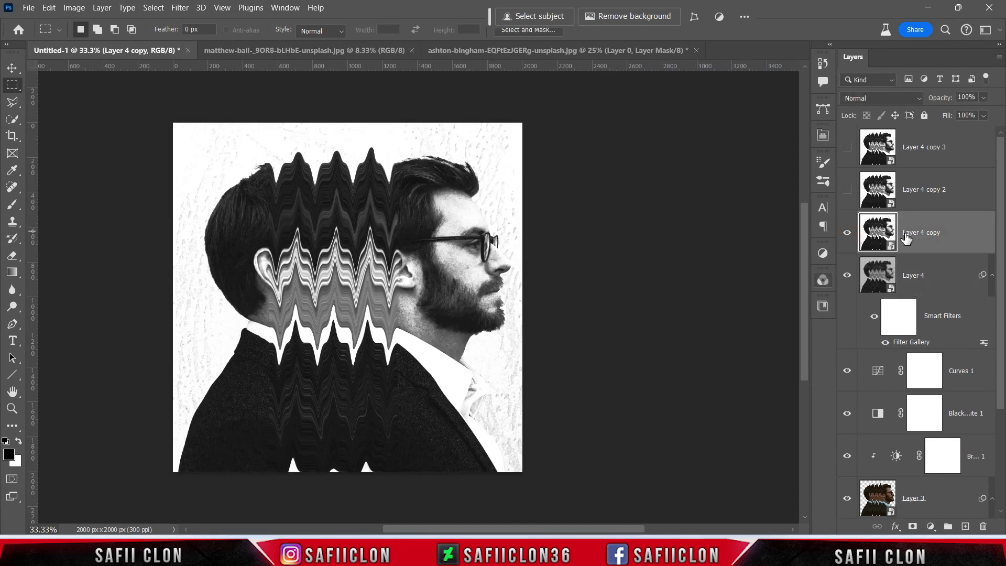
left_click(179, 8)
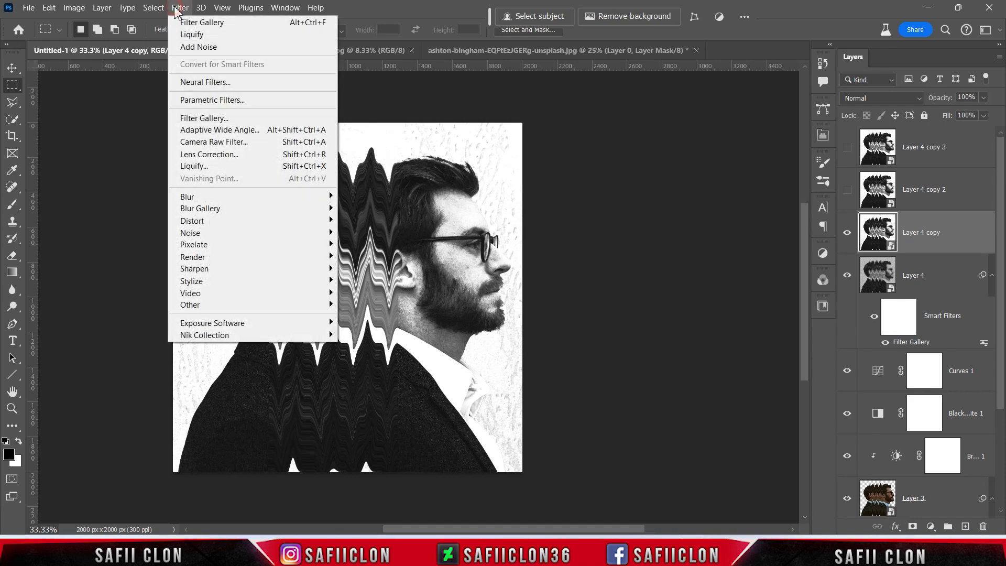
left_click(222, 118)
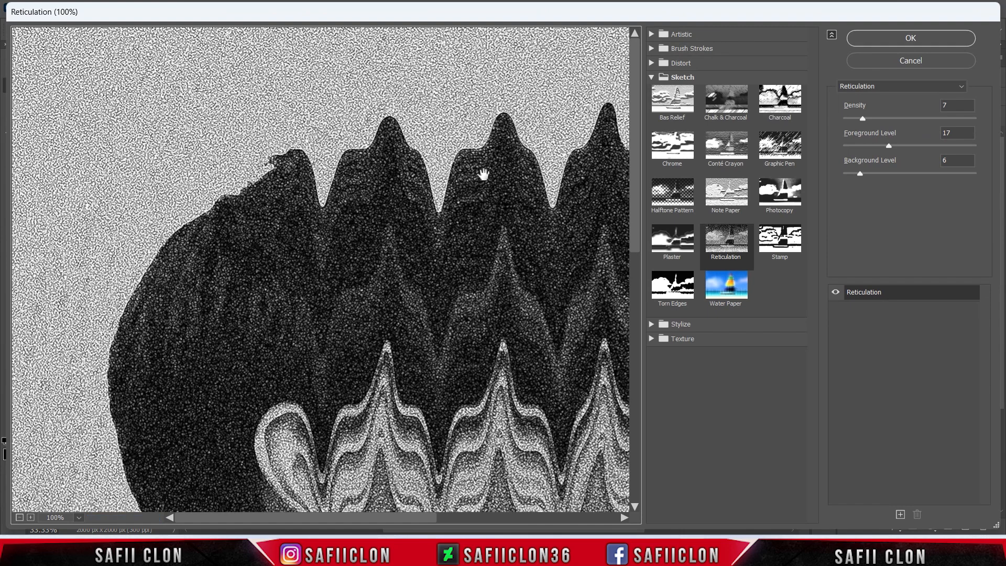
left_click(661, 199)
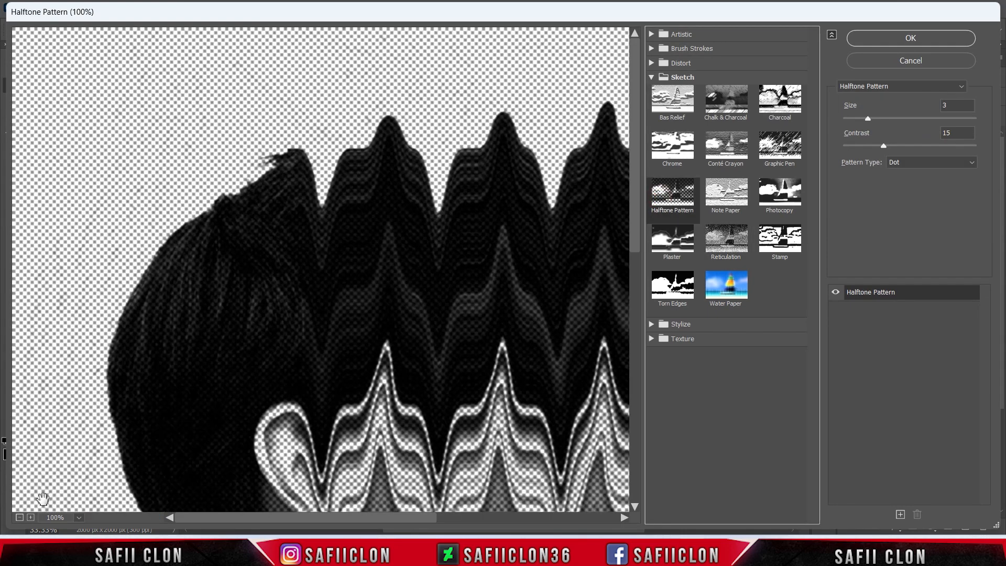
left_click(19, 517)
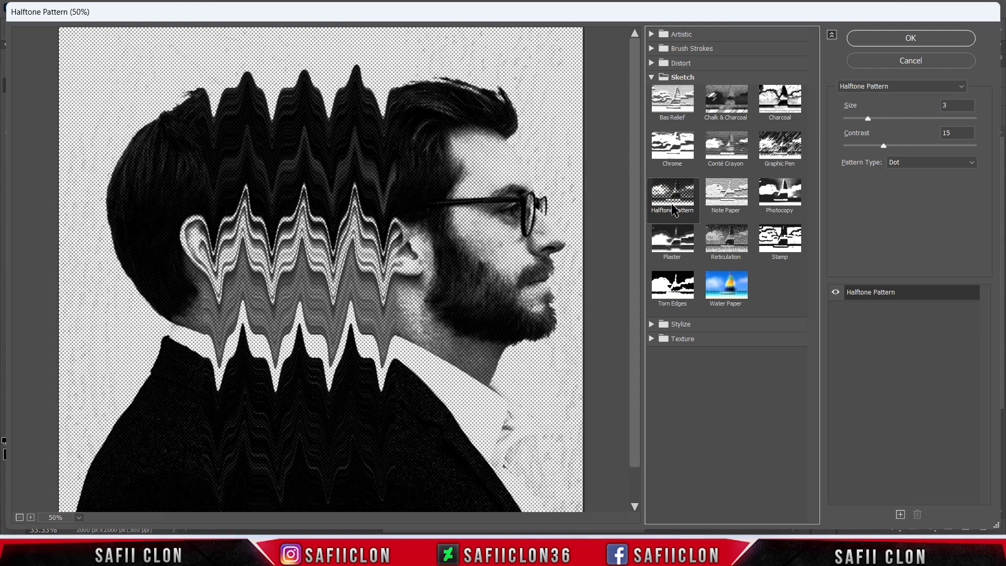
left_click(904, 160)
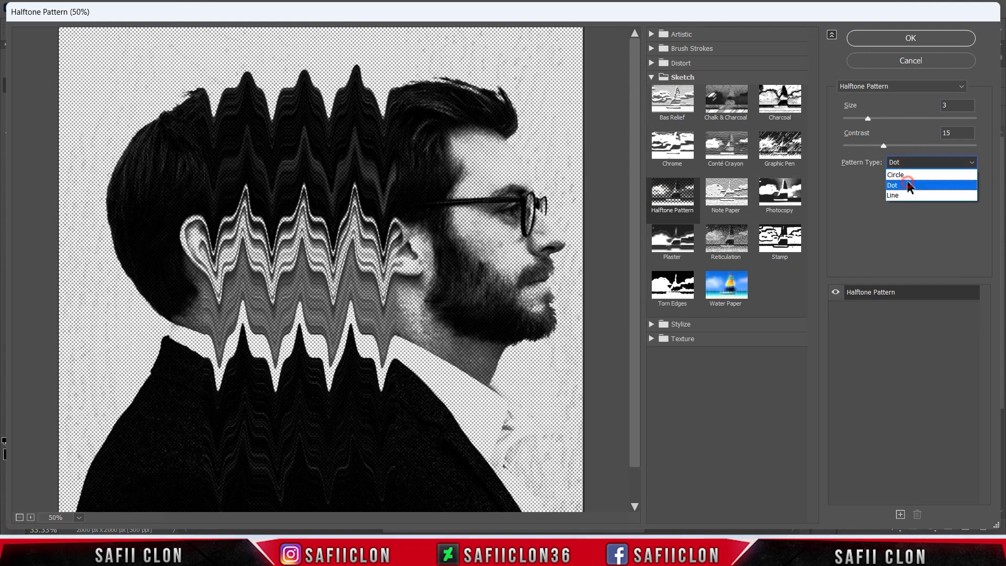
left_click(907, 180)
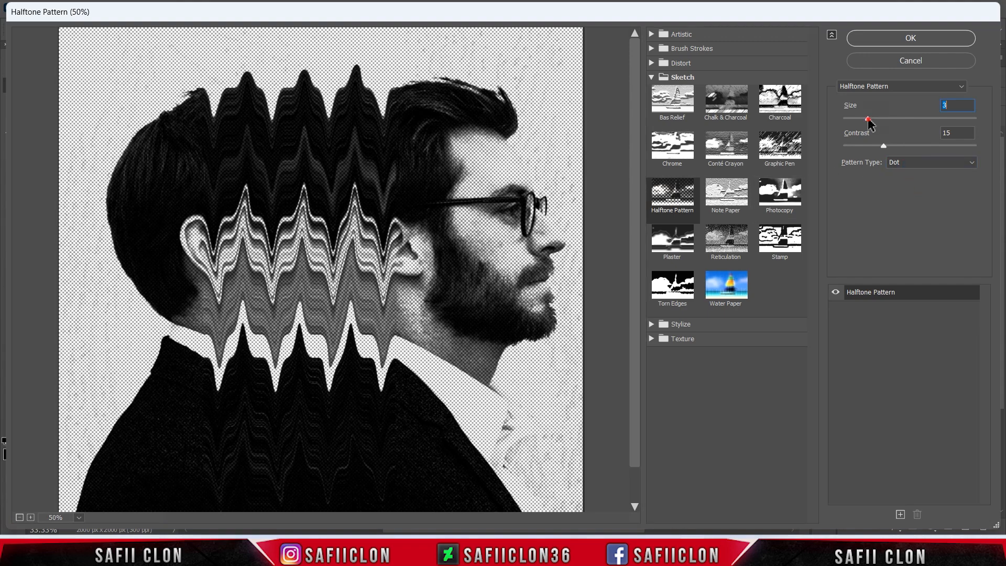
mouse_move(885, 149)
left_mouse_down()
mouse_move(903, 150)
mouse_move(883, 148)
left_mouse_up()
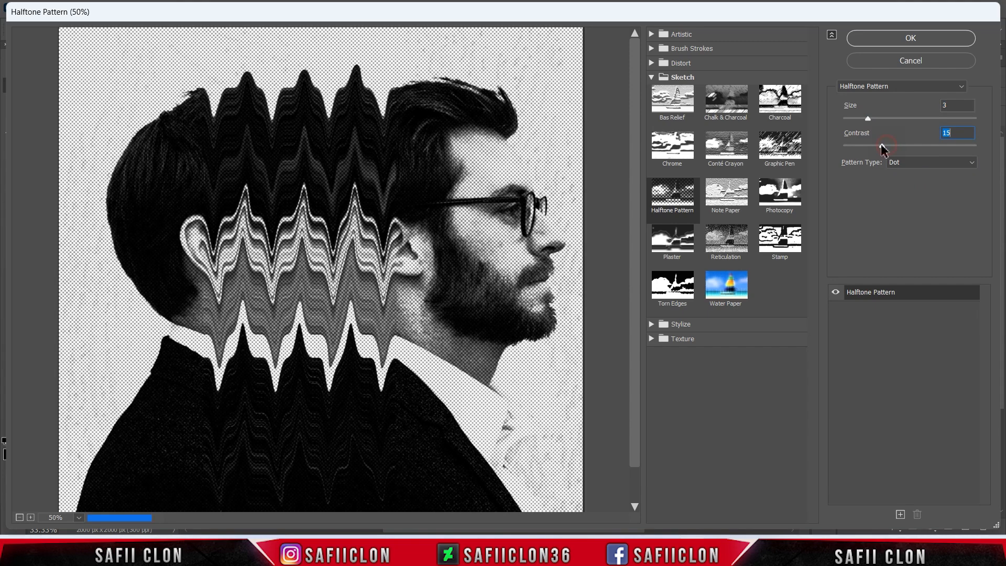
left_click(917, 37)
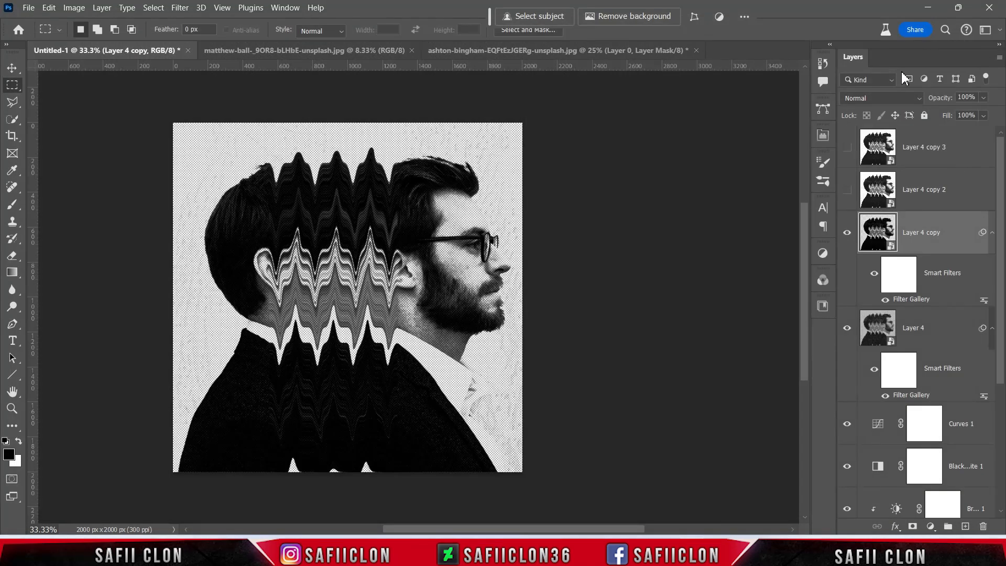
Blend Layer 4 copy in Linear Light mode with its fill set to 41%.
left_click(896, 99)
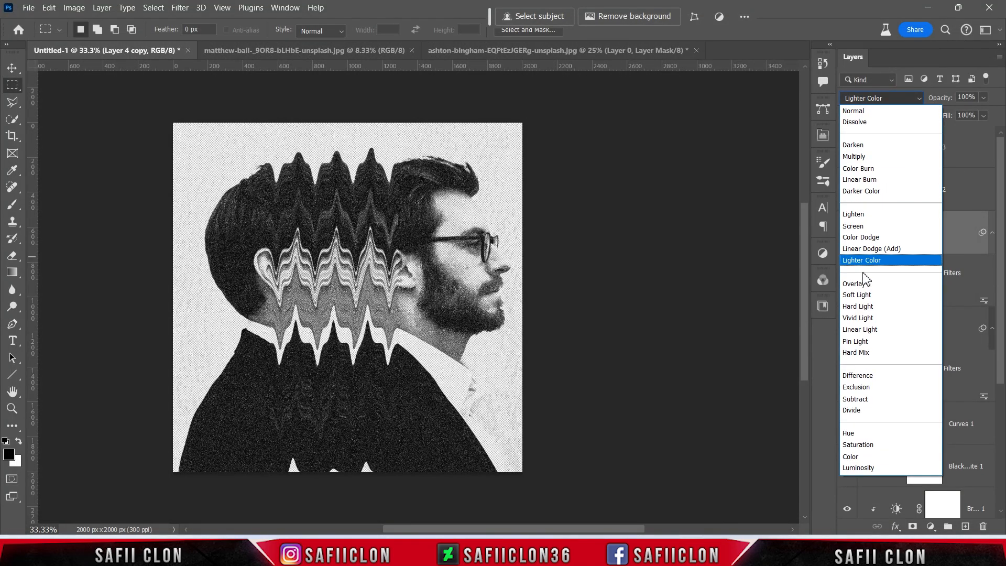
left_click(872, 334)
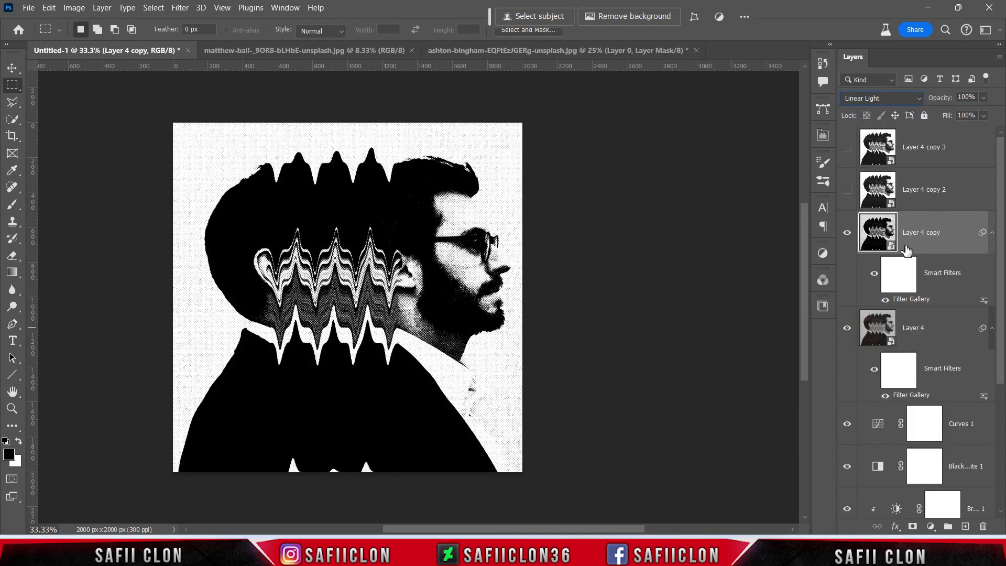
left_click(983, 116)
left_click_drag(963, 130, 961, 129)
left_click(950, 228)
Show Layer 4 copy 2 and apply Angled Strokes to it with Direction Balance 52, Stroke Length 16 and Sharpness 9.
left_click(847, 190)
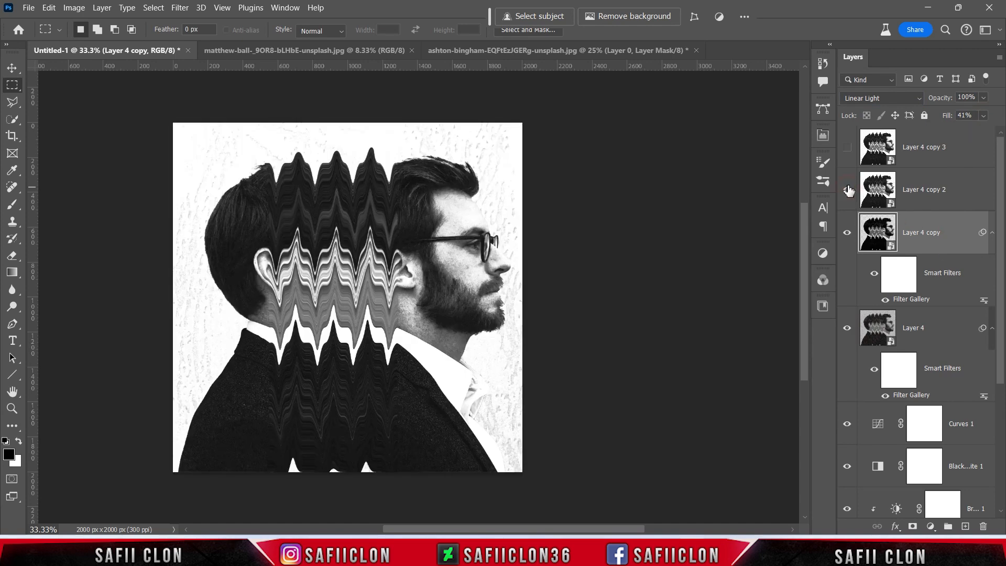
left_click(962, 185)
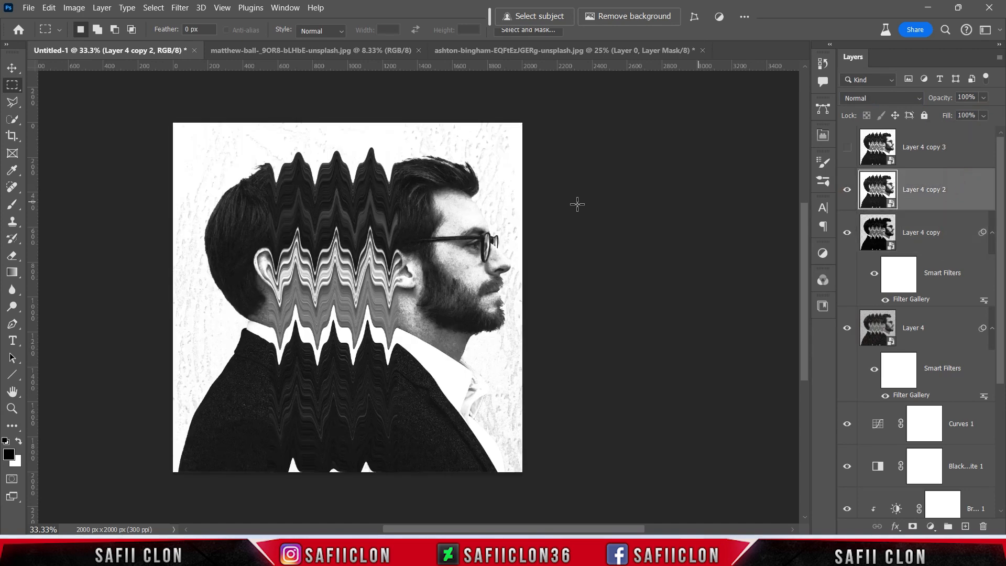
left_click(180, 8)
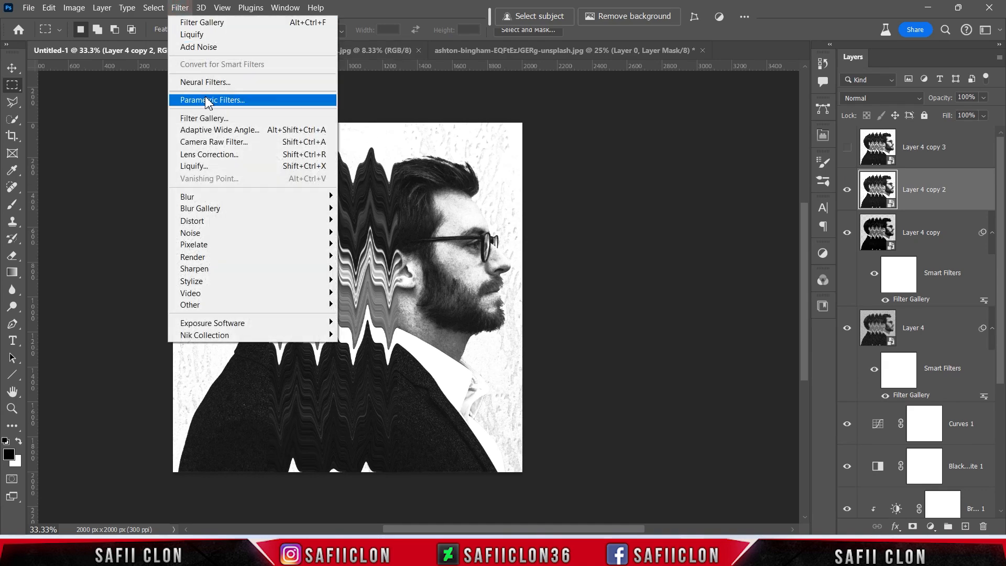
left_click(223, 120)
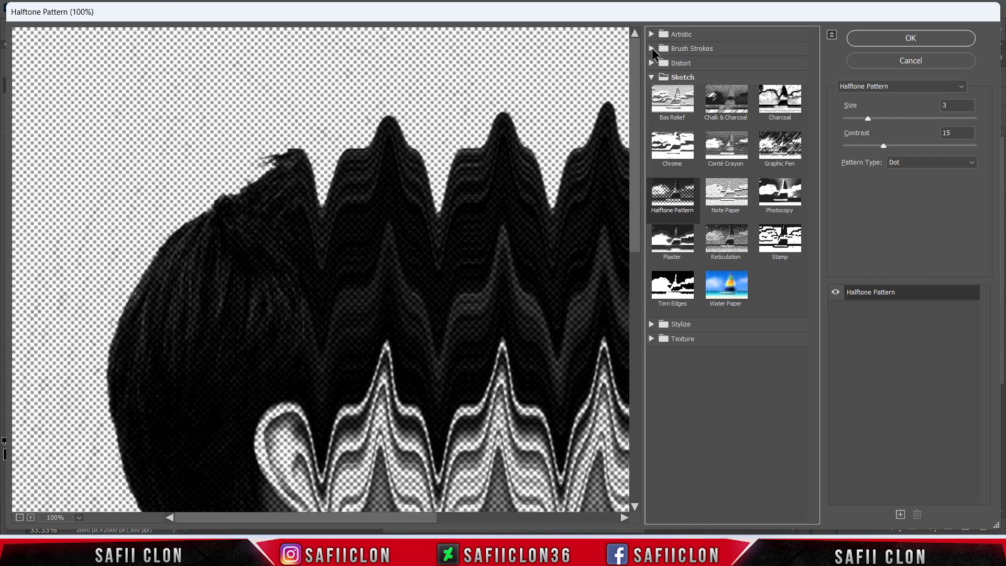
left_click(652, 49)
left_click(725, 70)
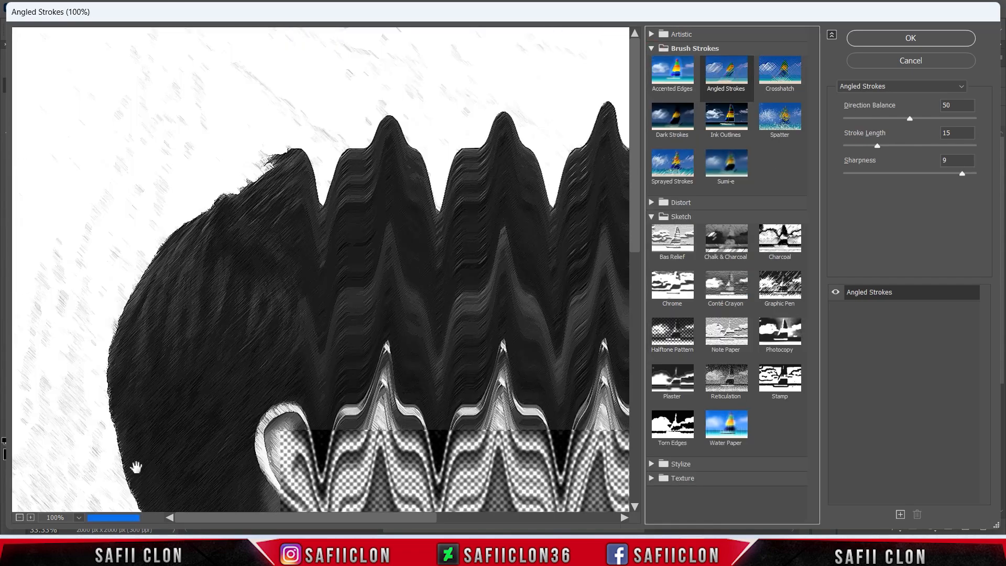
left_click(20, 517)
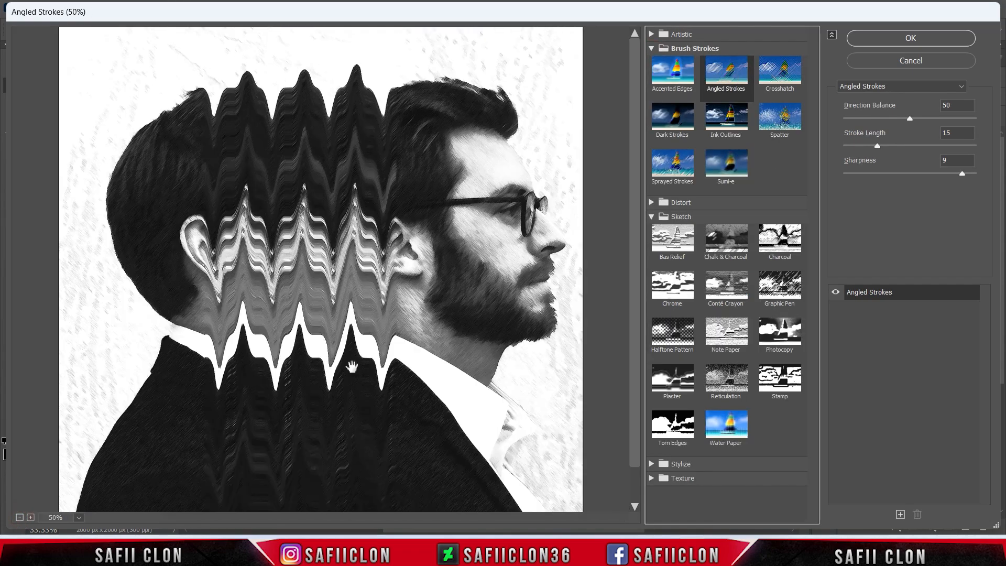
left_click_drag(910, 118, 912, 118)
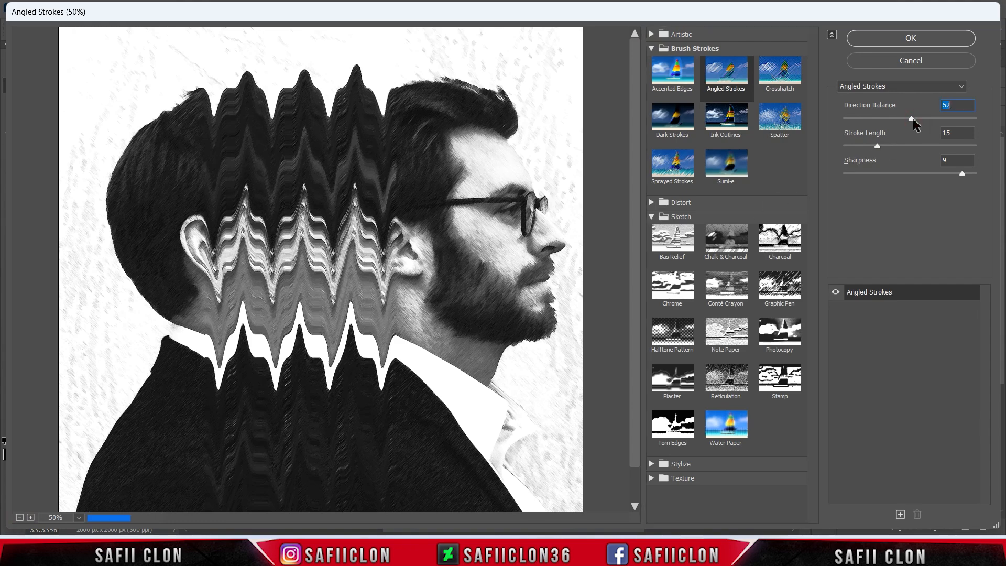
left_click_drag(877, 146, 879, 145)
left_click(962, 174)
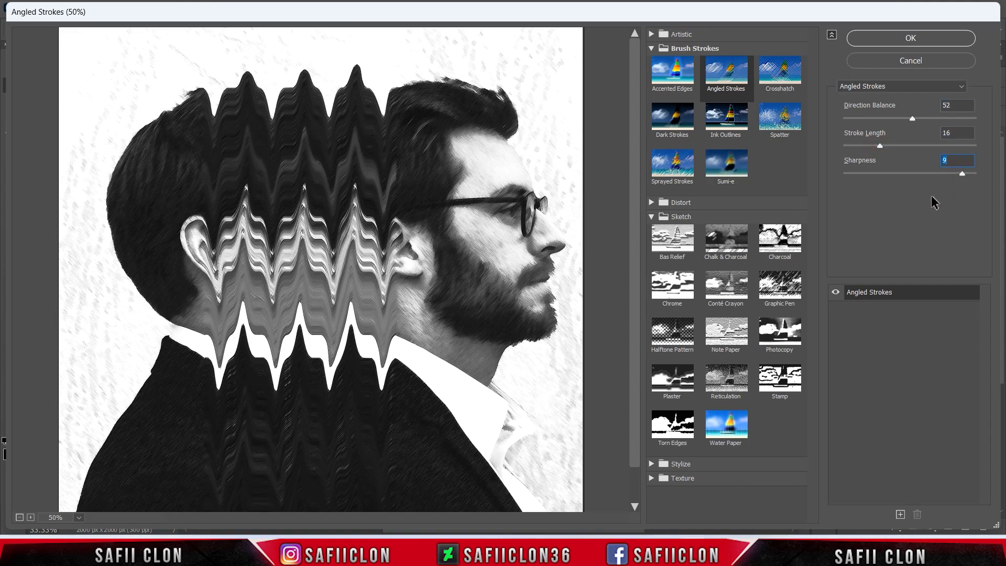
left_click(904, 38)
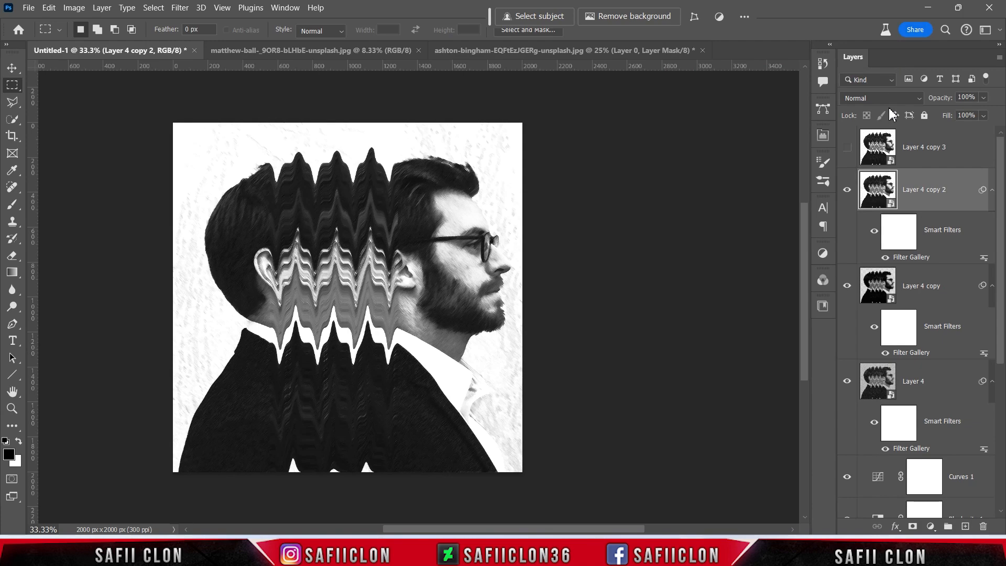
Blend Layer 4 copy 2 in Divide mode with its fill set to 83%.
left_click(915, 100)
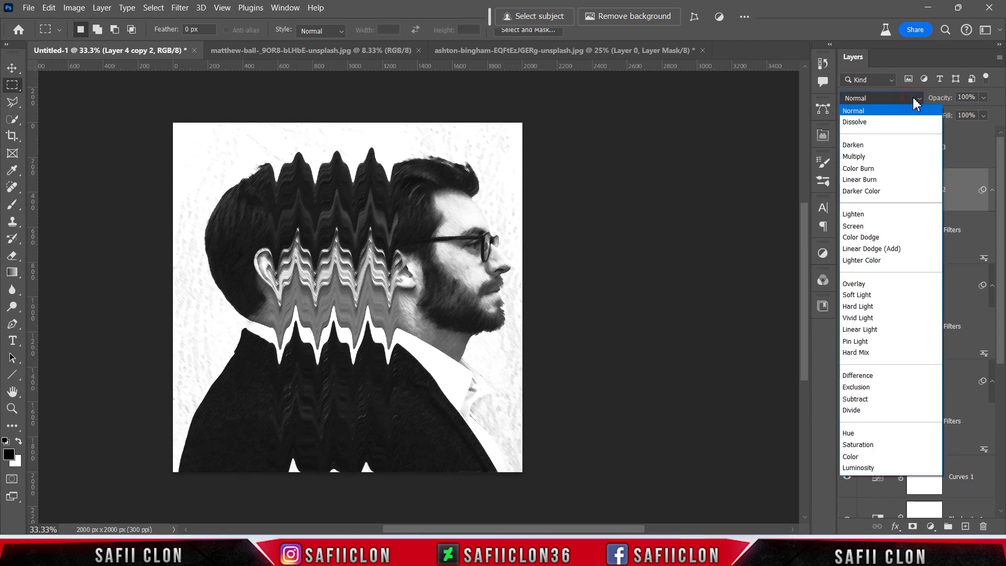
left_click(851, 410)
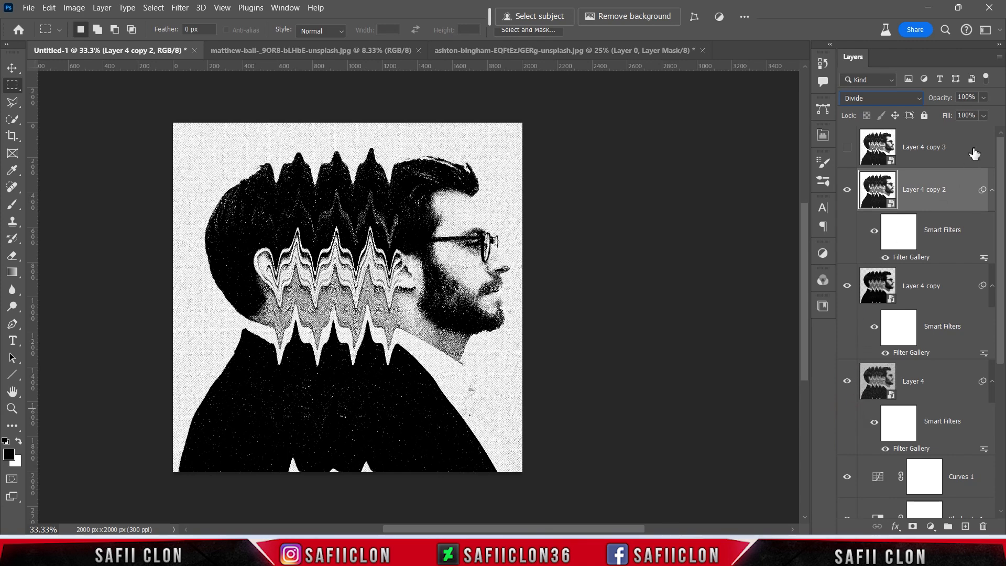
left_click(983, 115)
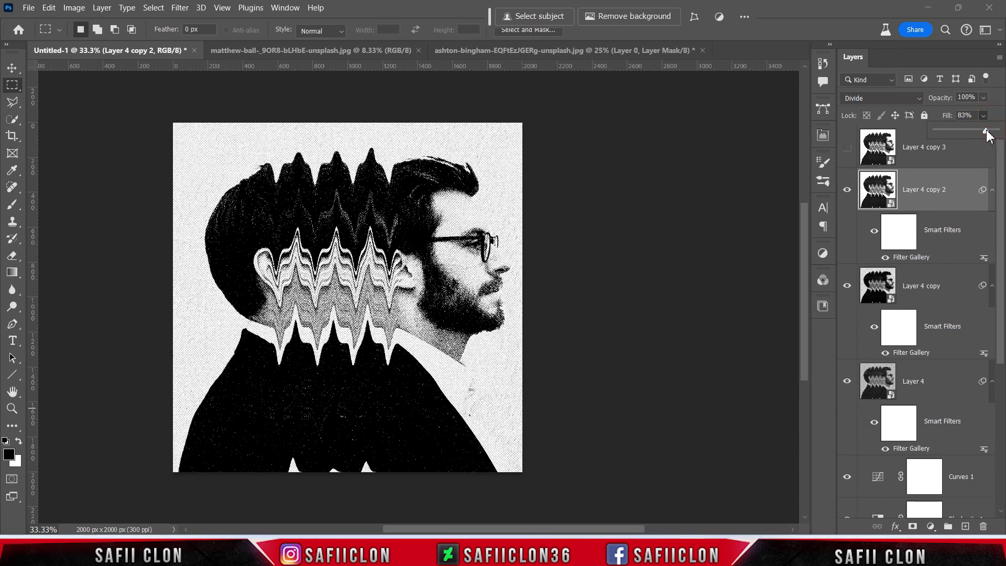
left_click(984, 115)
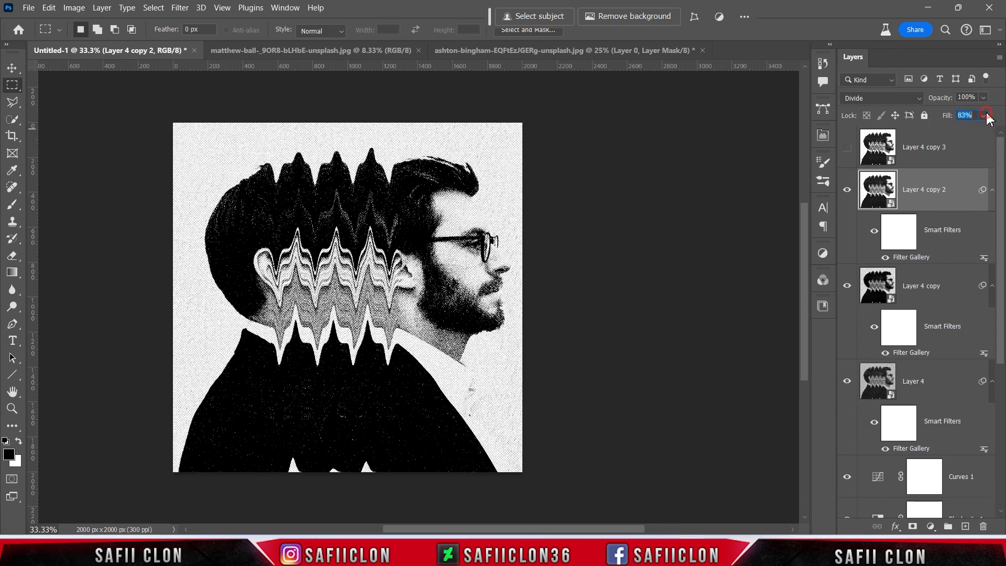
Compare the artwork with Layer 4 copy 2 hidden and shown.
left_click(846, 194)
left_click(846, 195)
left_click(846, 195)
left_click(846, 194)
Show Layer 4 copy 3 and add uniform, monochromatic noise of about 50% to it.
left_click(942, 154)
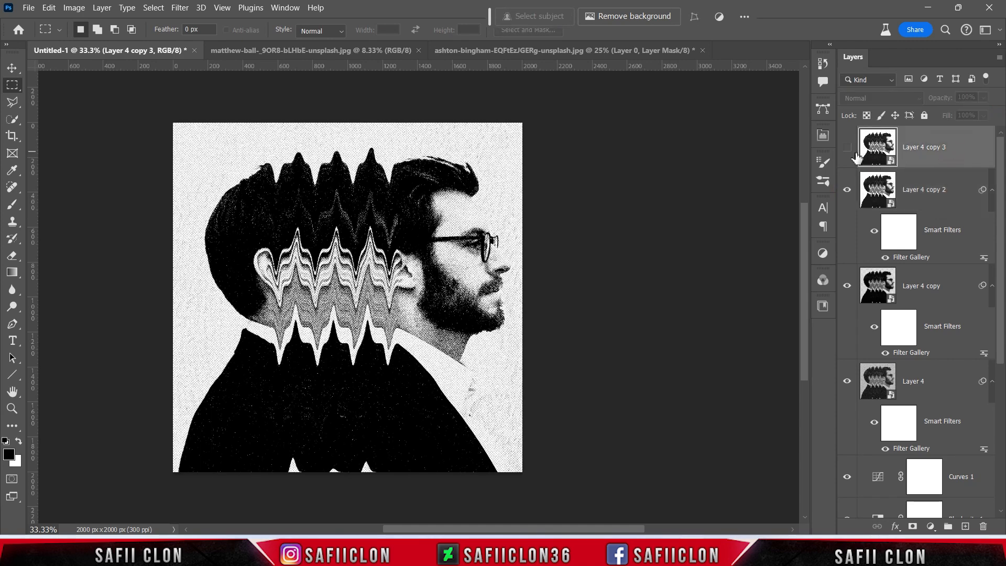
left_click(847, 149)
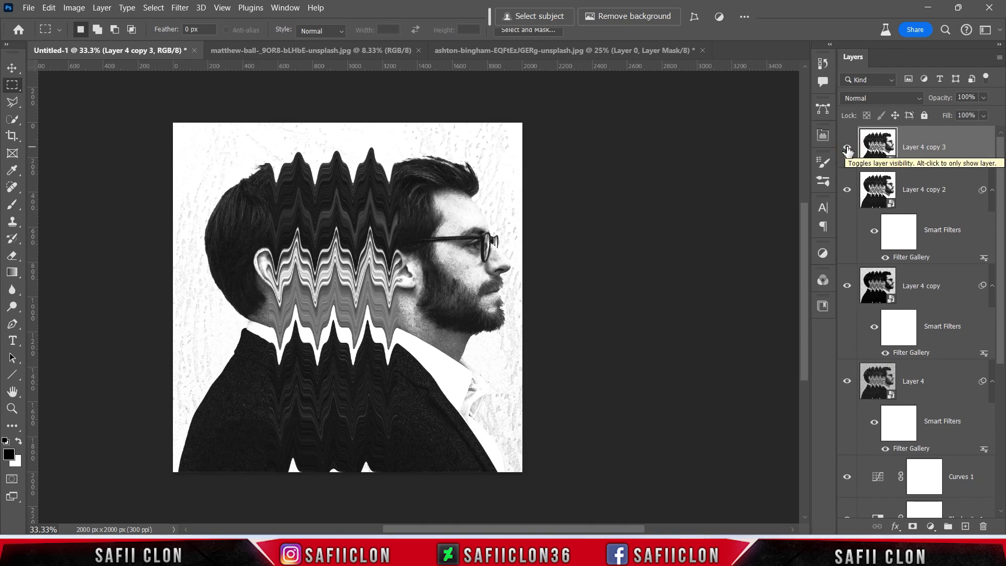
left_click(180, 9)
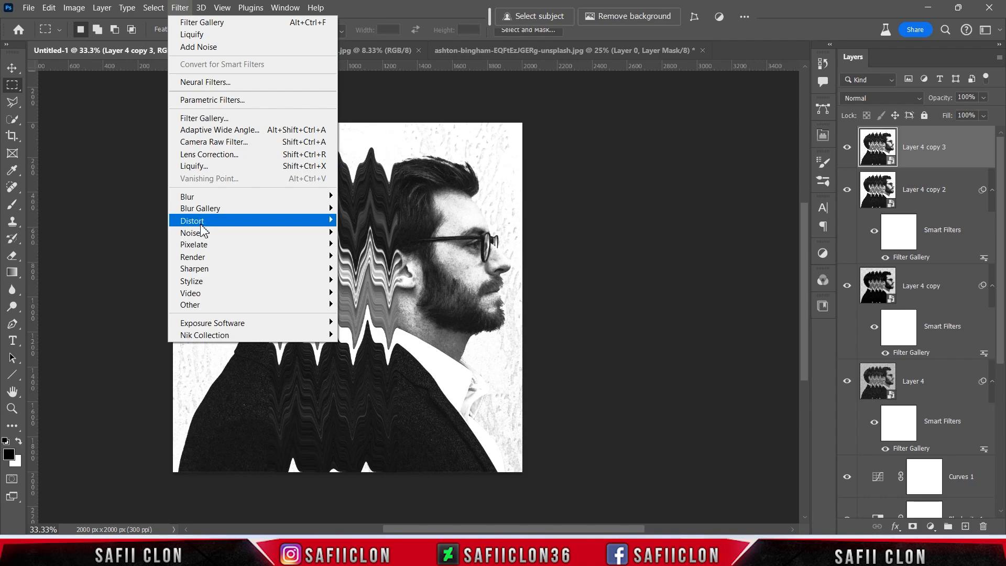
mouse_move(204, 233)
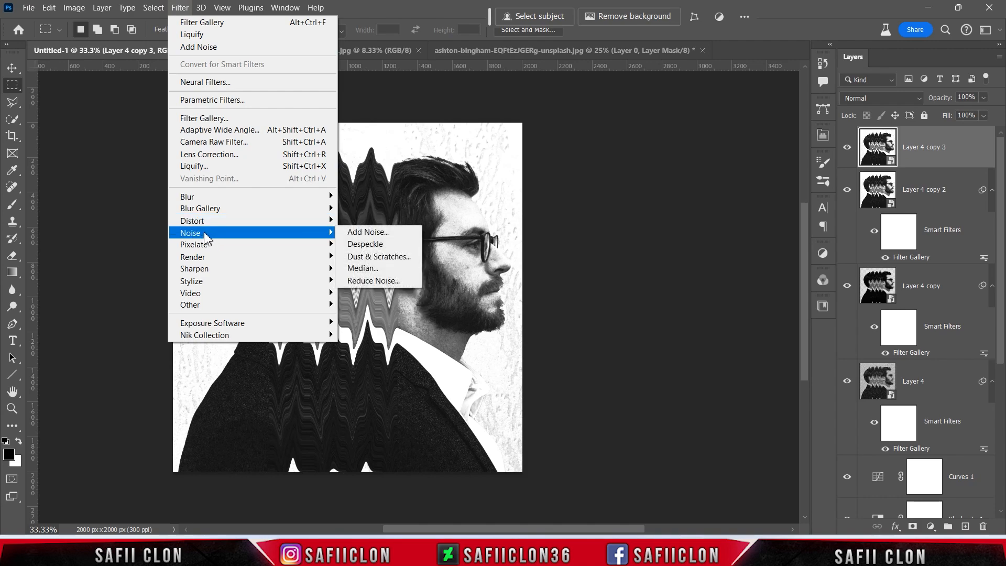
left_click(368, 232)
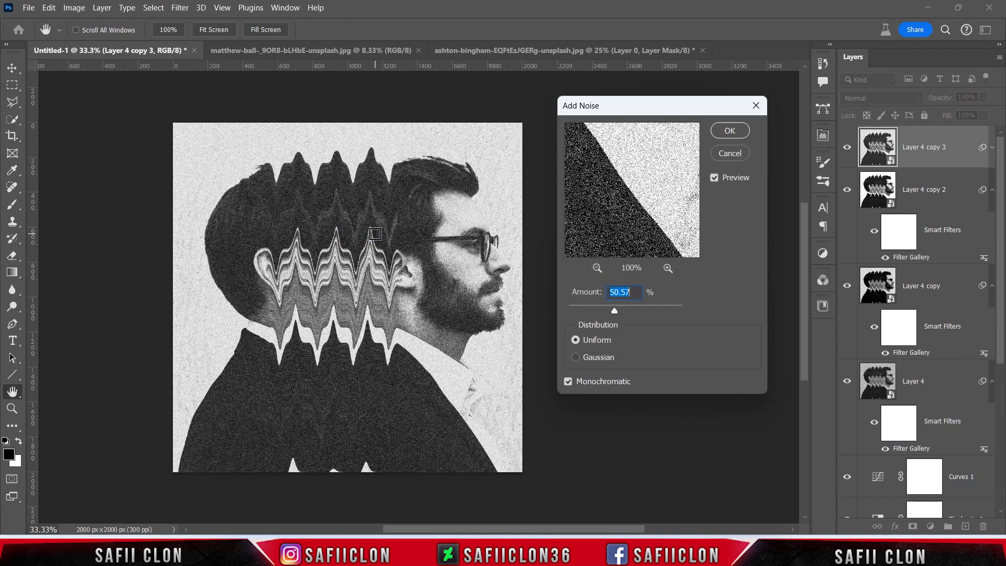
left_click_drag(617, 309, 615, 309)
left_click(728, 132)
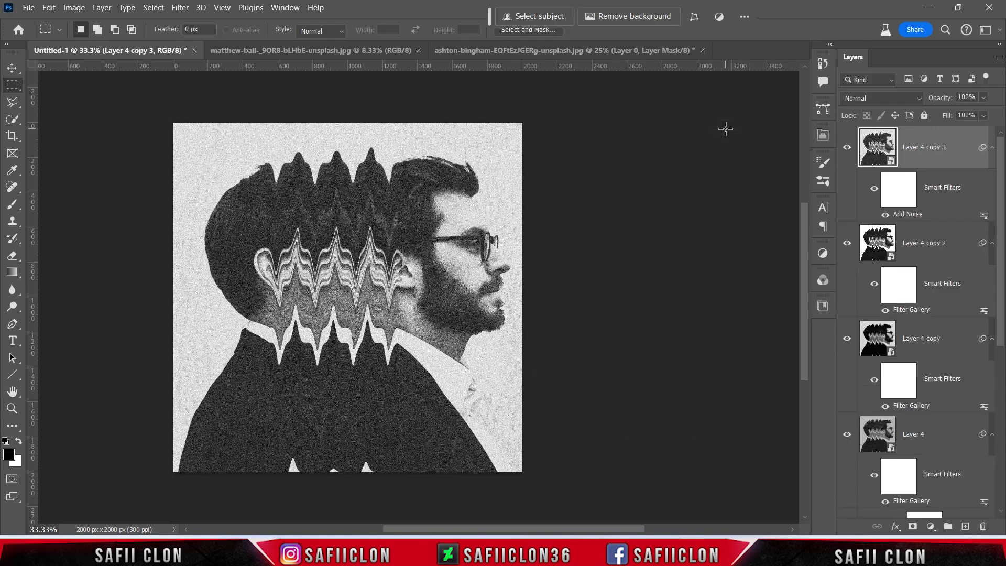
Blend Layer 4 copy 3 in Lighten mode with its fill set to 58%, and compare the artwork with and without it.
left_click(879, 98)
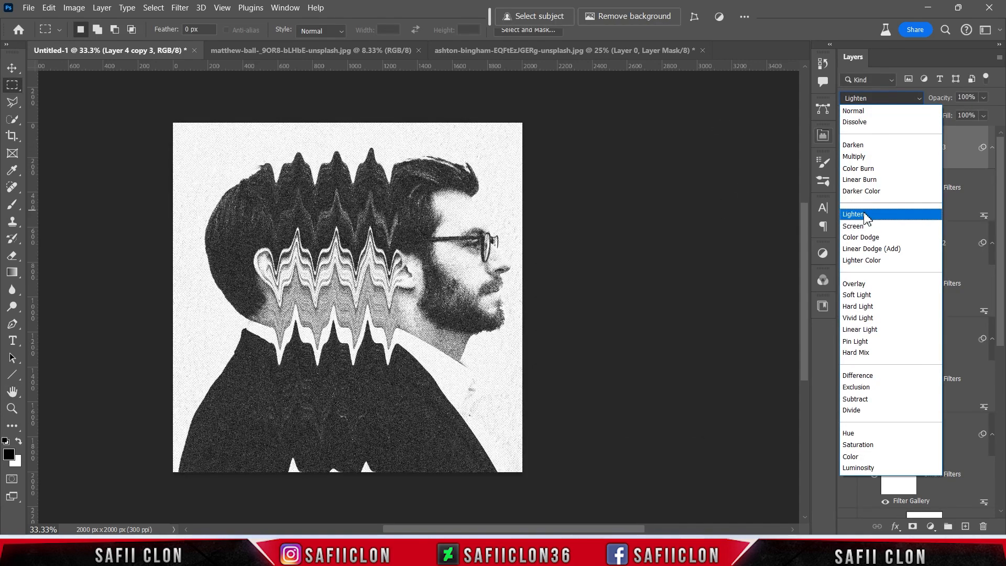
left_click(865, 215)
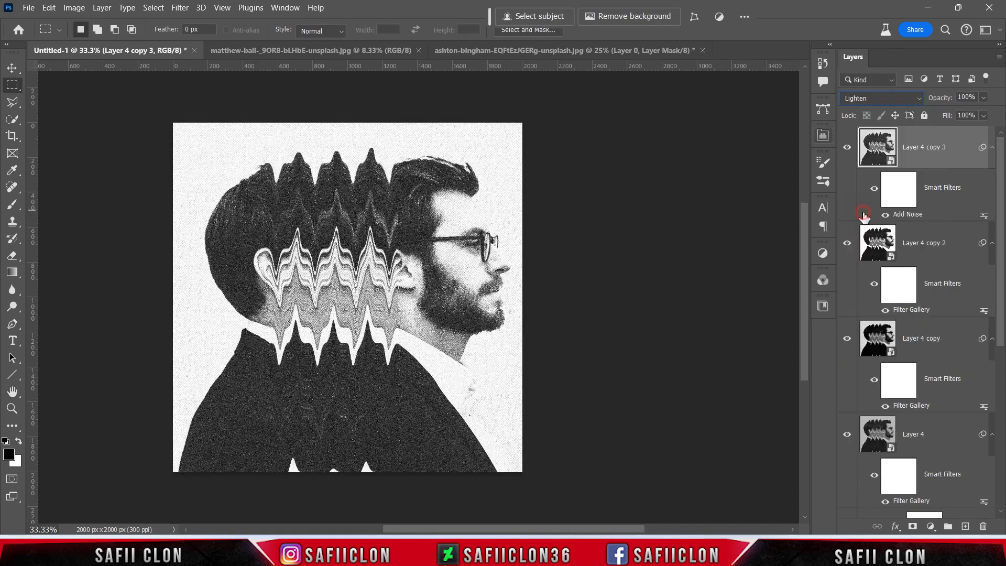
left_click(984, 115)
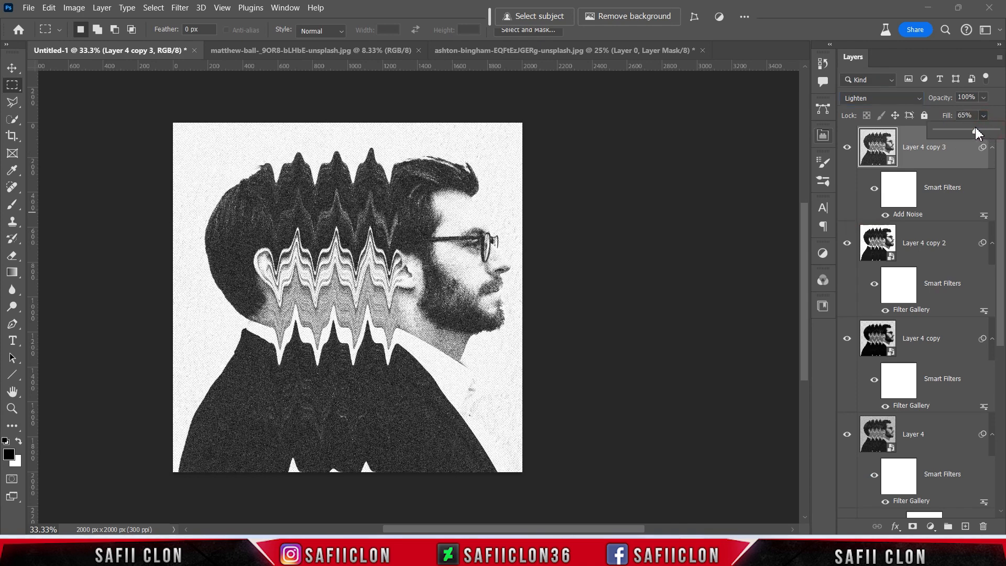
left_click_drag(976, 127, 976, 127)
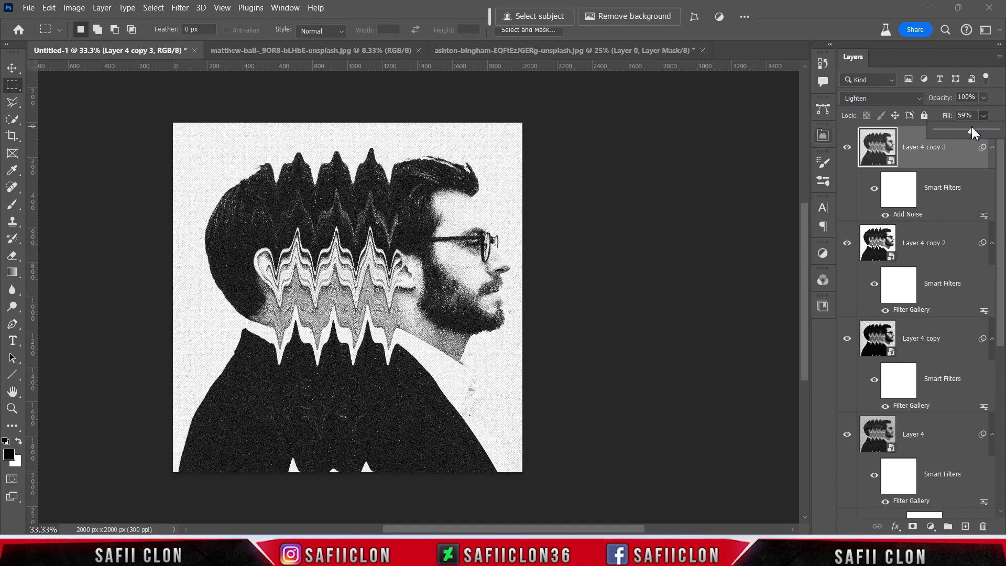
left_click(982, 116)
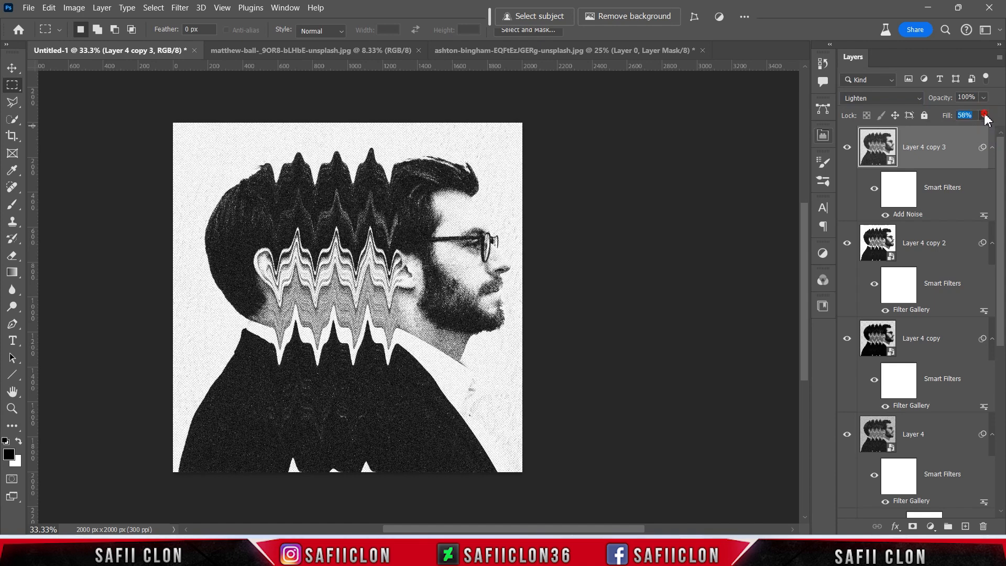
left_click(847, 148)
left_click(847, 148)
left_click(846, 149)
left_click(846, 148)
Group Layer 4 and its three copies under the name MODEL, and compare the artwork with the group hidden and shown.
scroll(1001, 185, "down", 3)
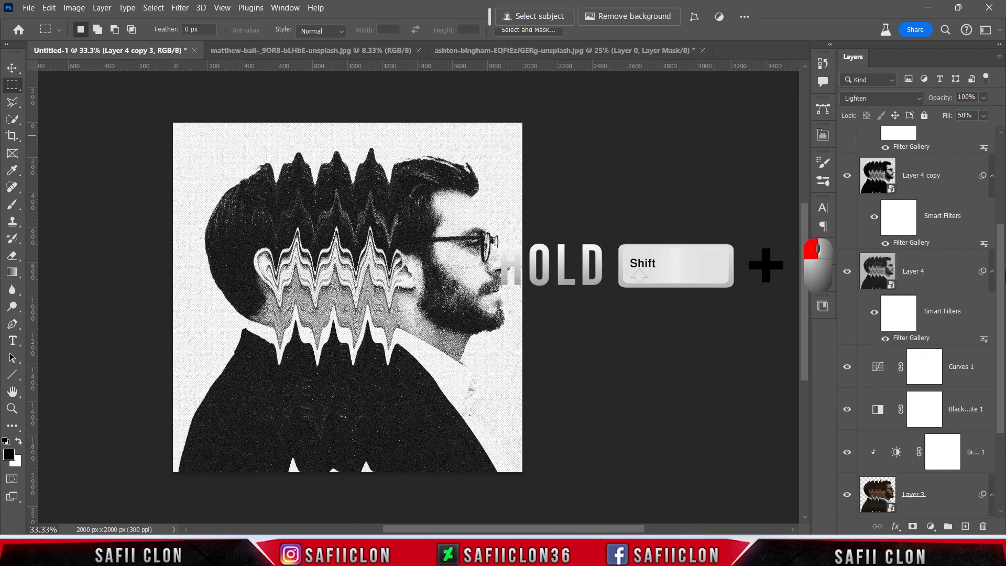
left_click(945, 266, "shift")
right_click(941, 260)
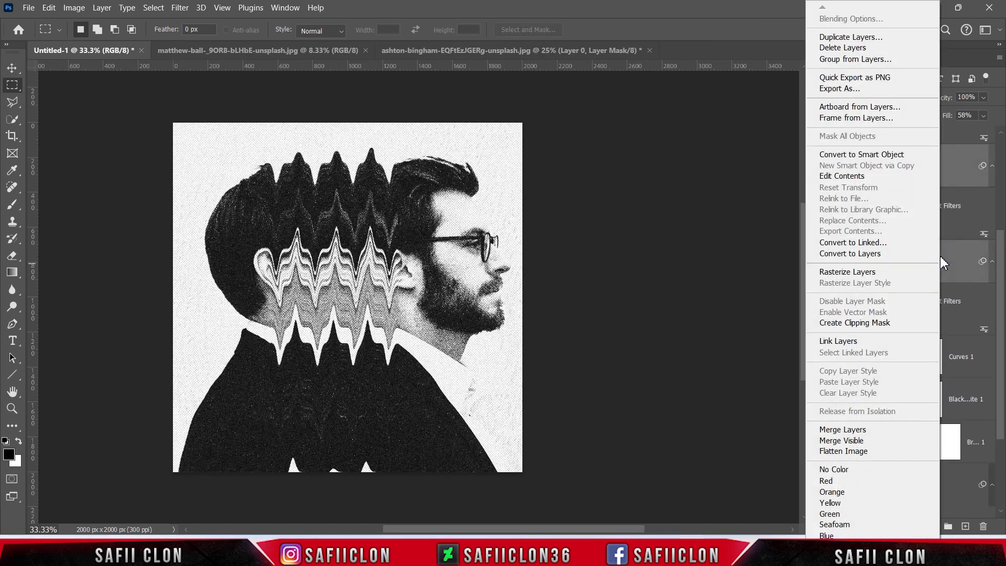
left_click(862, 59)
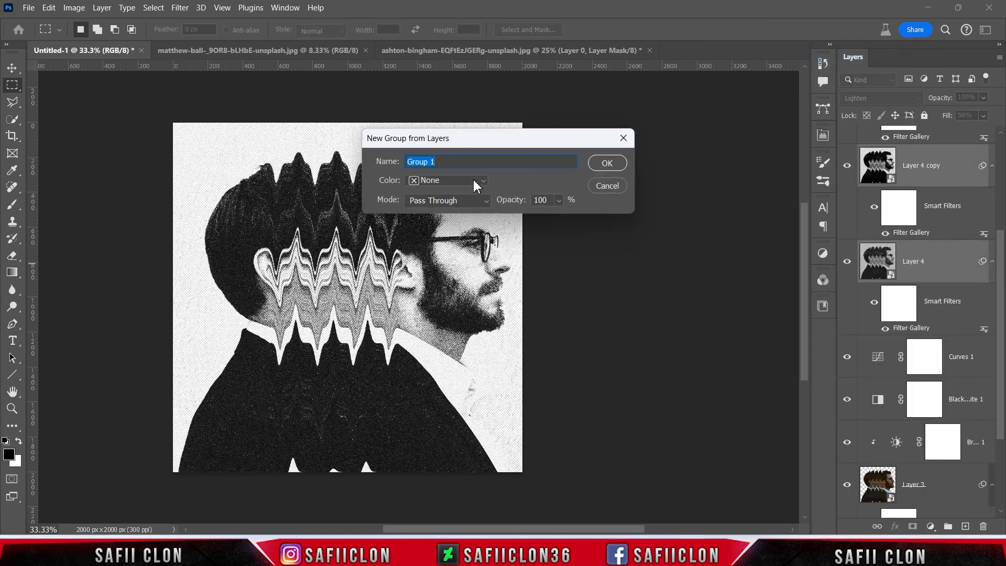
type("MODEL")
left_click(606, 164)
left_click(847, 134)
left_click(847, 134)
left_click(846, 135)
left_click(847, 134)
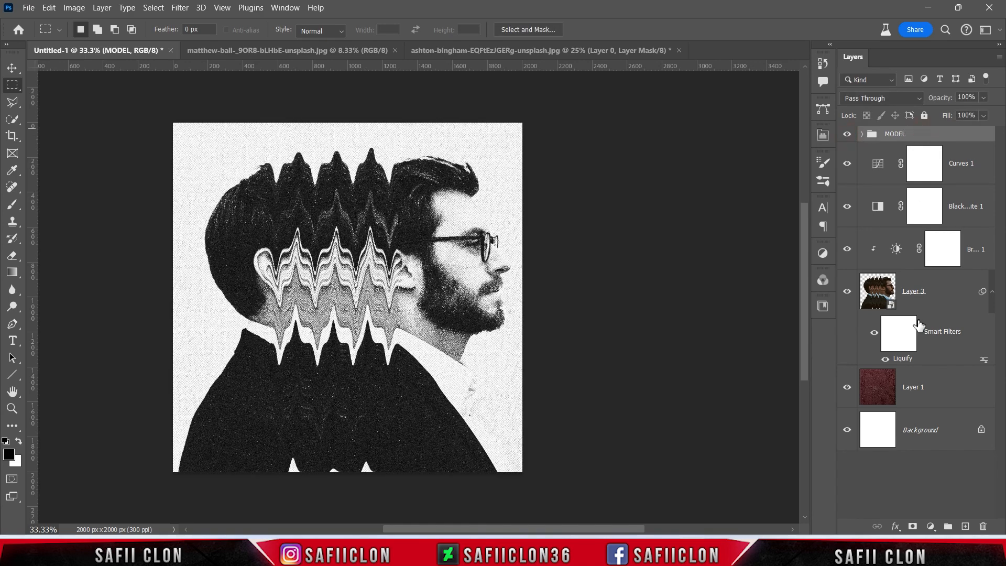
Add a Gradient Map adjustment above the MODEL group using the black-to-white basic preset with Reverse enabled.
left_click(930, 526)
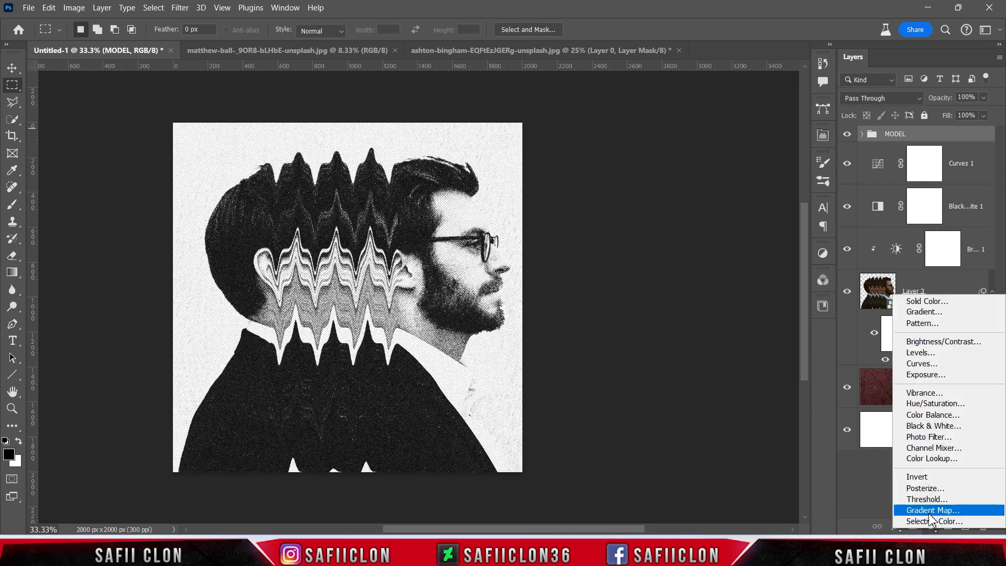
left_click(932, 510)
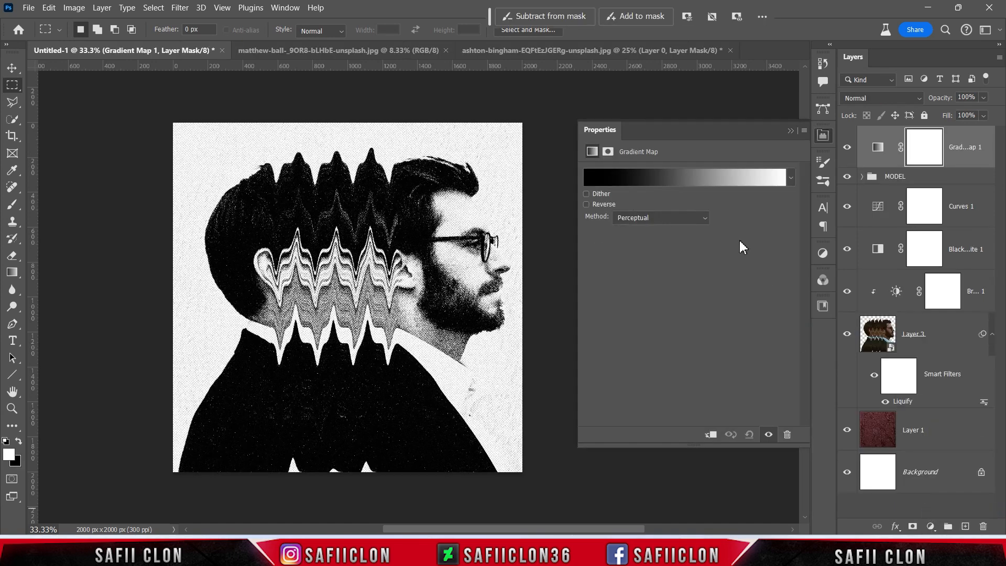
left_click(679, 181)
left_click(611, 121)
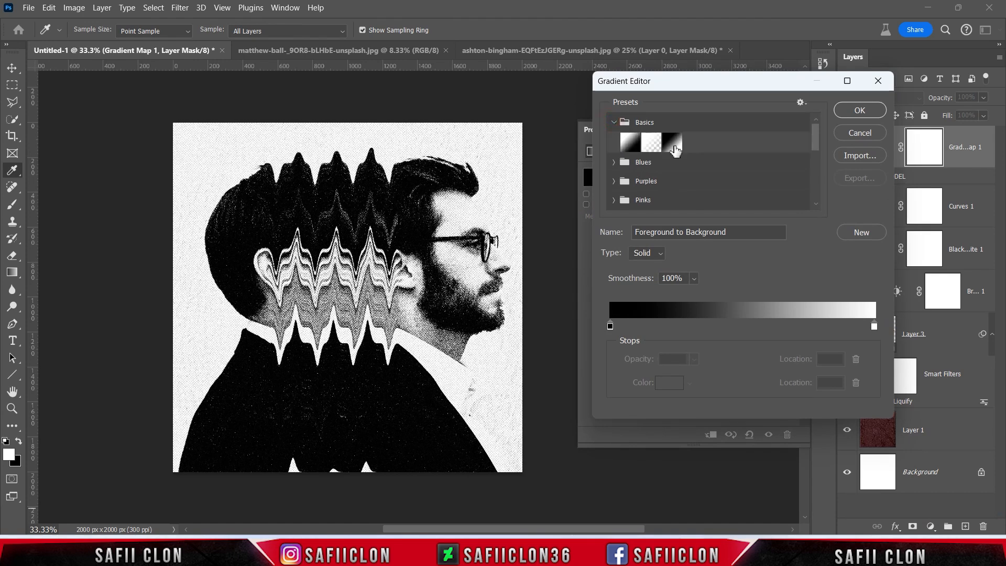
left_click(674, 147)
left_click(612, 121)
left_click(860, 110)
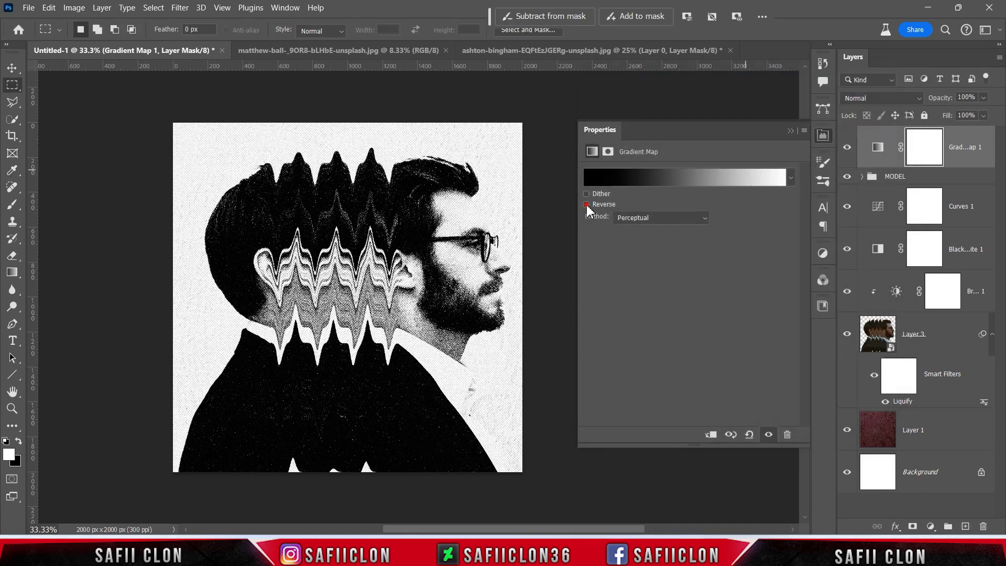
left_click(587, 205)
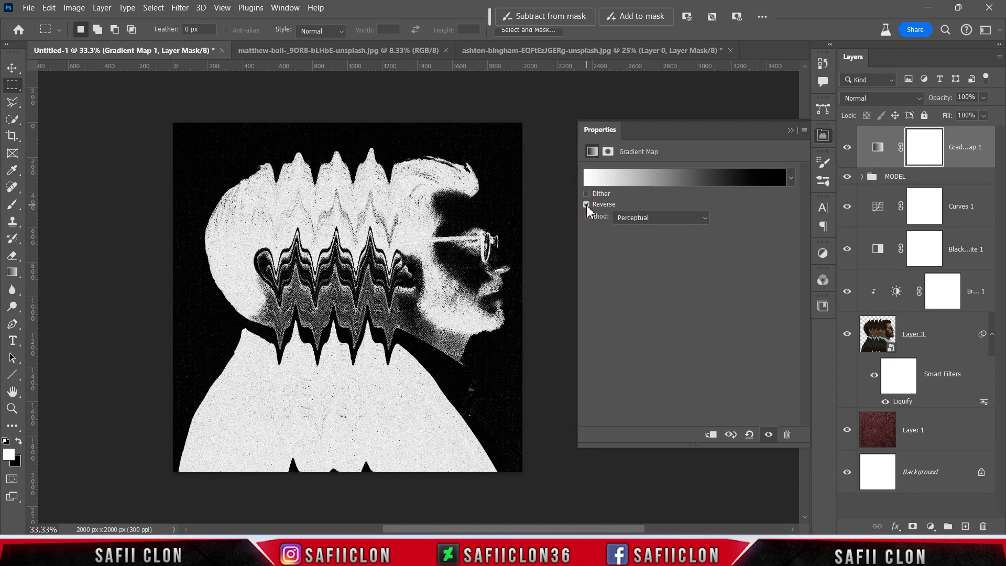
left_click(790, 130)
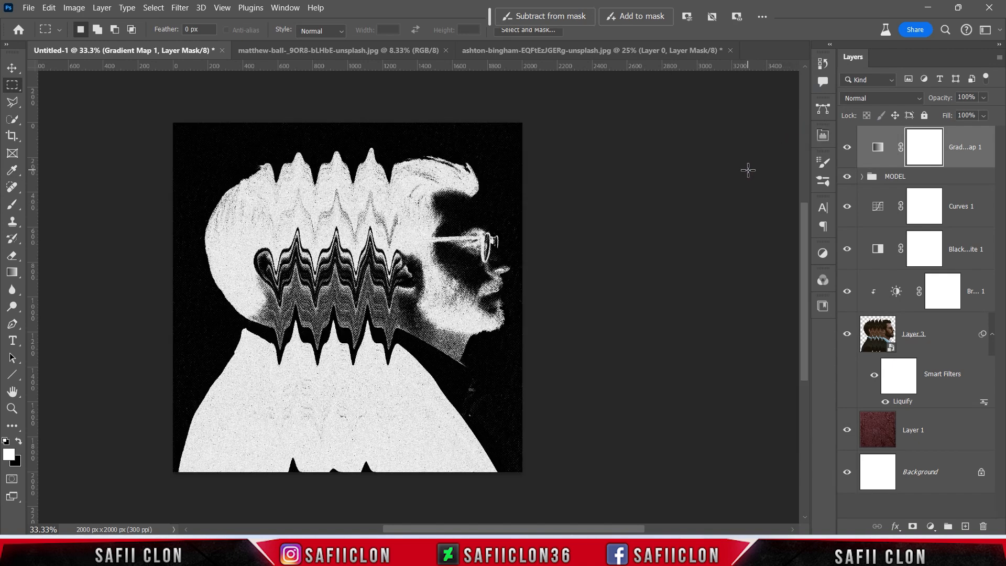
Blend the gradient map in Hard Mix mode and invert its layer mask to black.
left_click(873, 96)
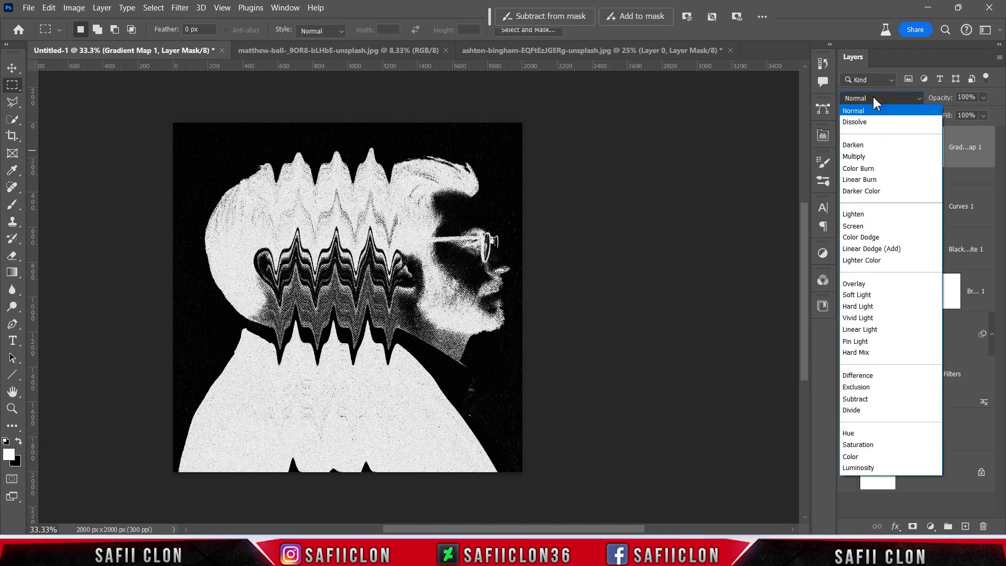
left_click(862, 353)
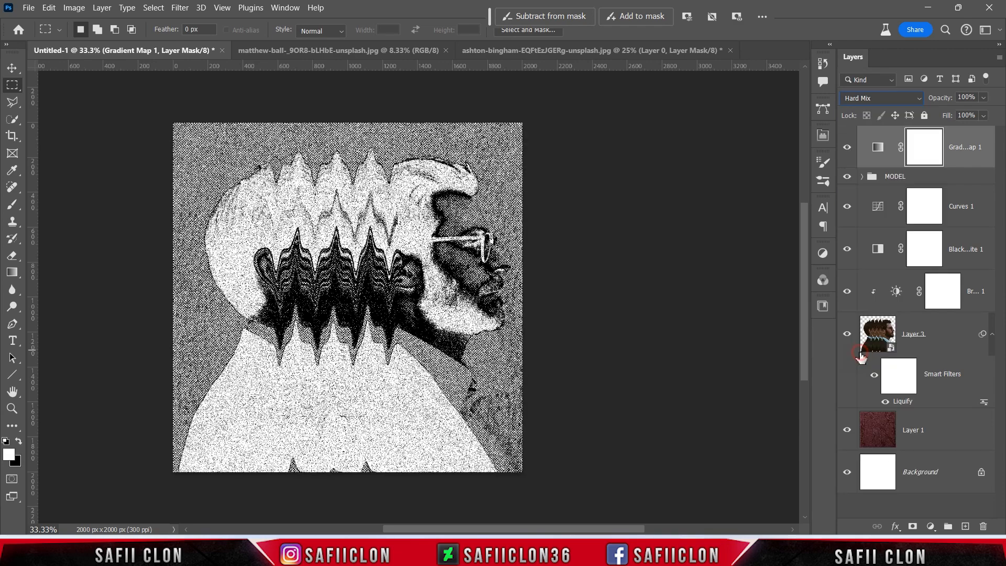
left_click(927, 151)
key("ctrl+i")
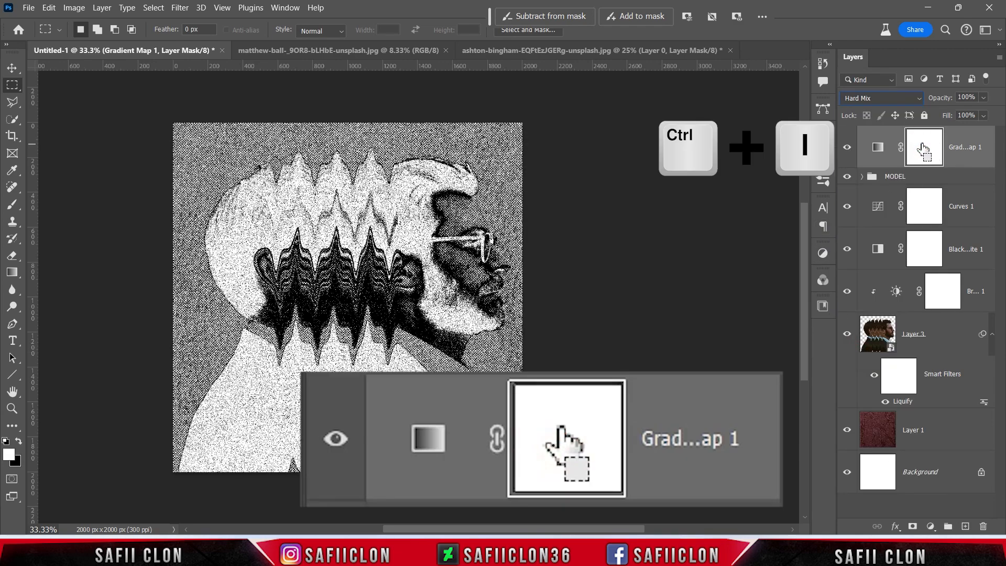
key("ctrl+i")
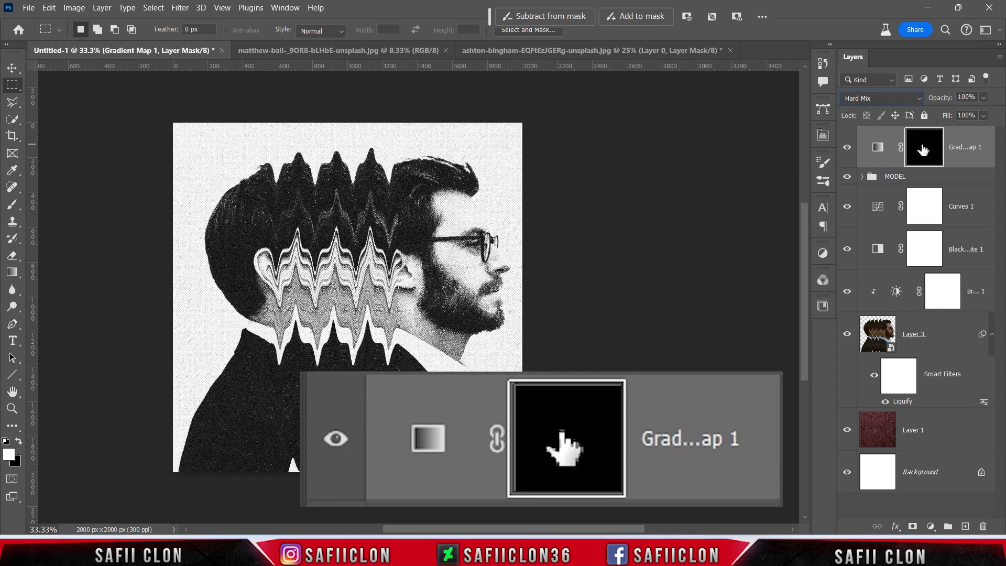
Load the man's outline from Layer 3 as a selection and set up a Soft Round brush at 511 px and 19% opacity.
left_click(876, 338, "ctrl")
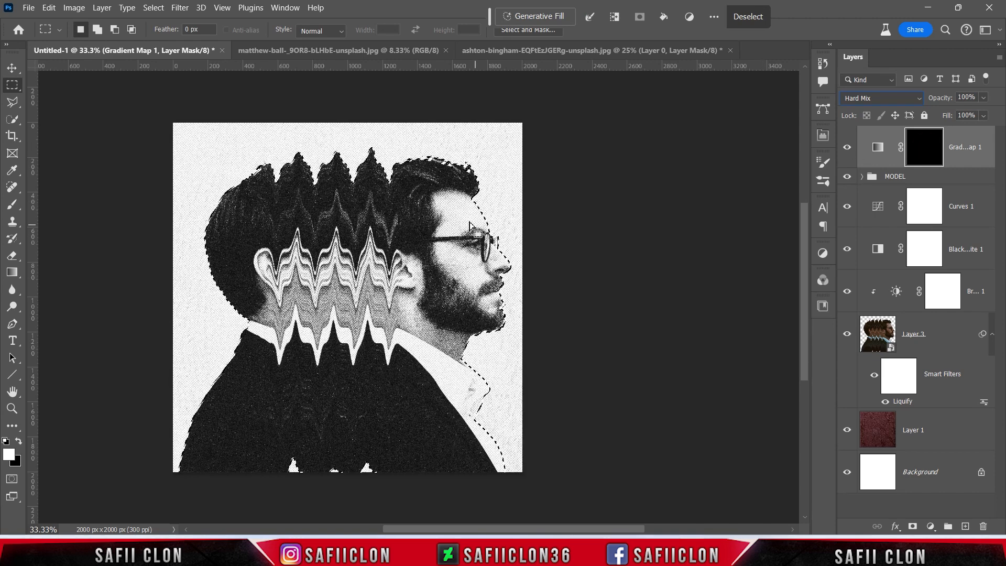
left_click_drag(13, 204, 49, 200)
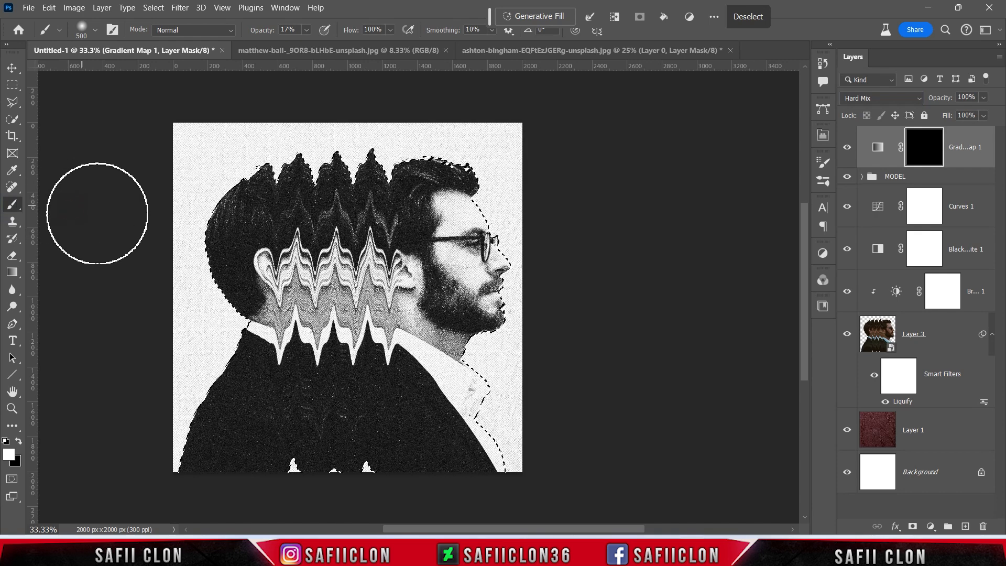
left_click(94, 30)
left_click(83, 199)
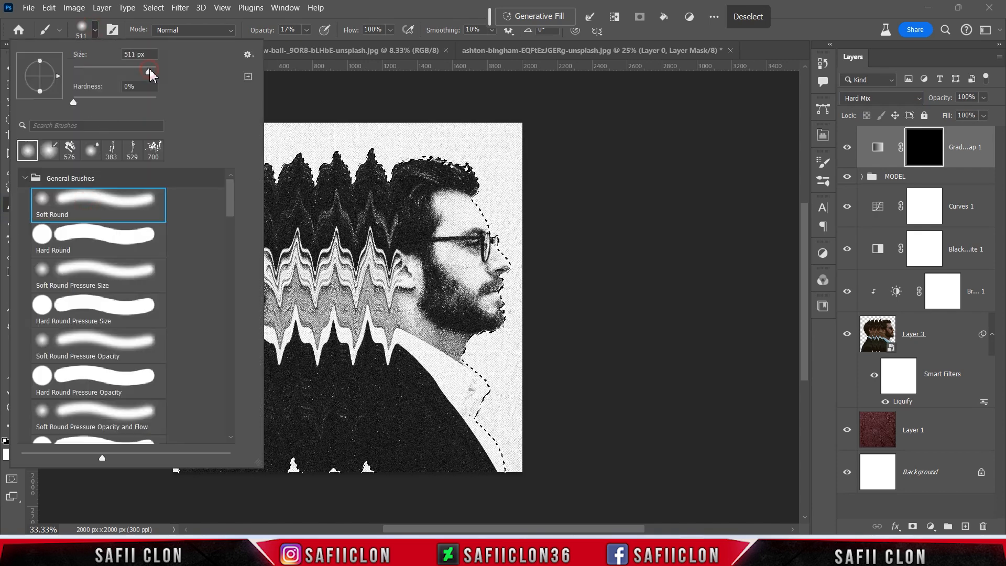
left_click(95, 30)
left_click(308, 31)
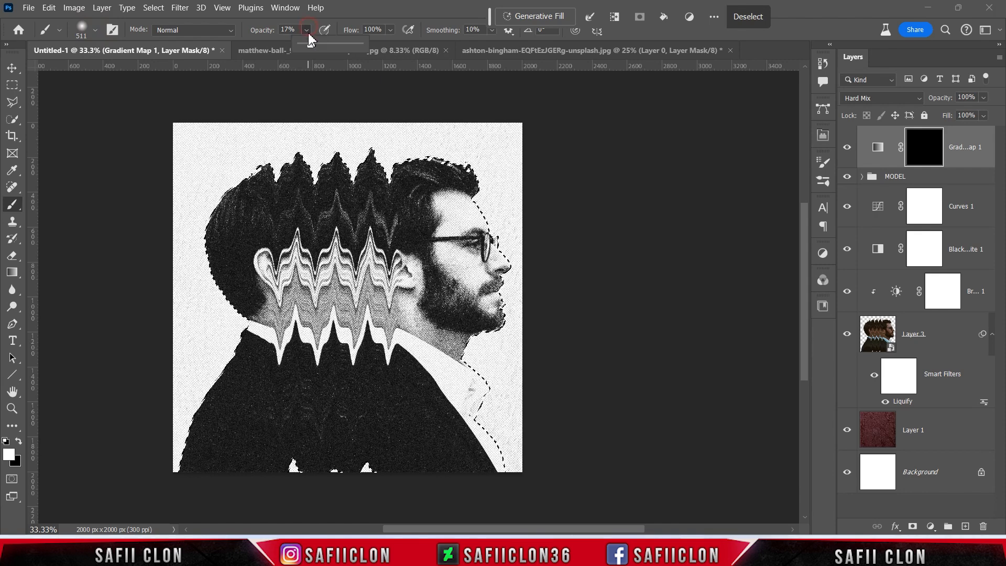
left_click(307, 30)
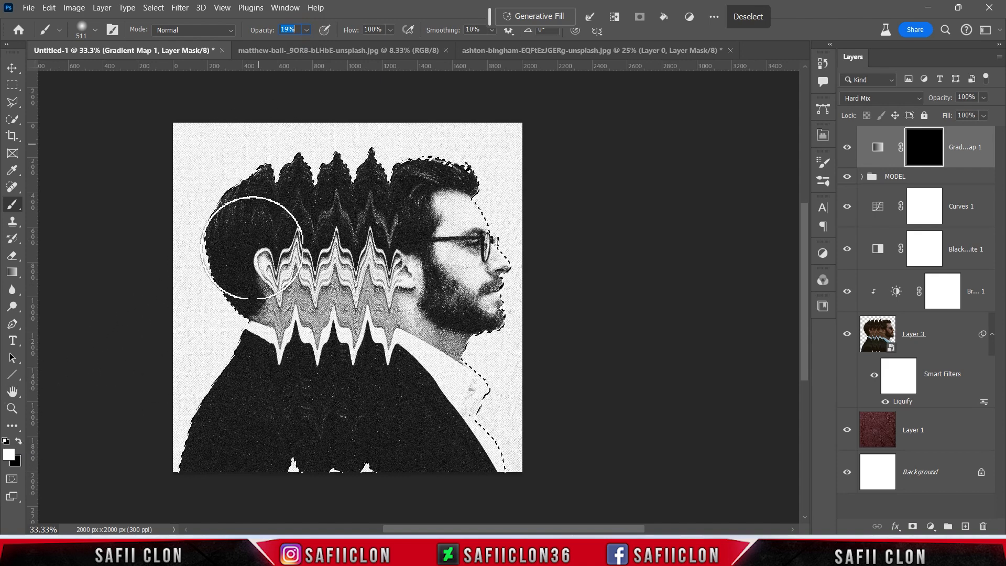
Invert the selection, paint white on the gradient map's mask around the man with a 700 px brush, and deselect.
left_click(157, 8)
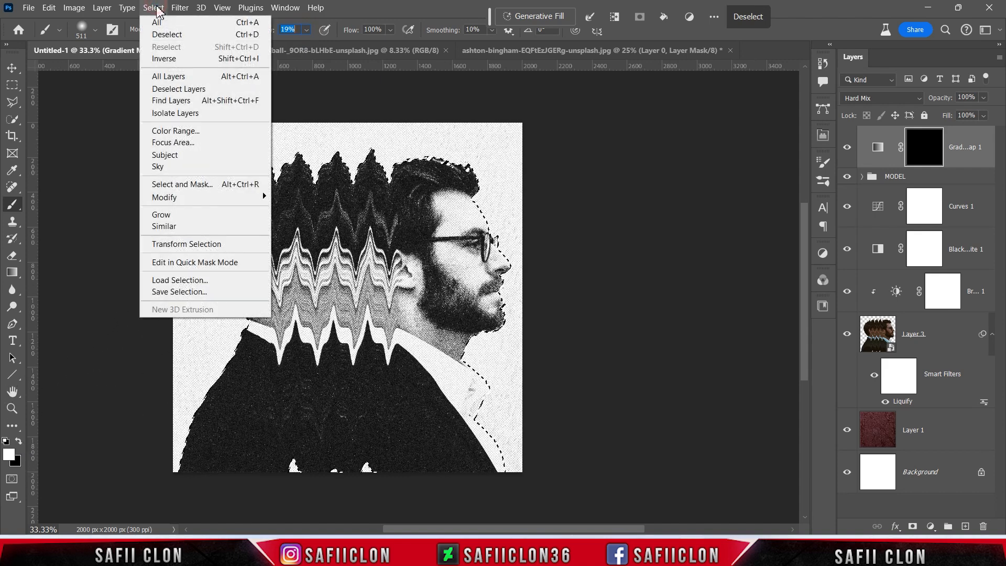
left_click(175, 60)
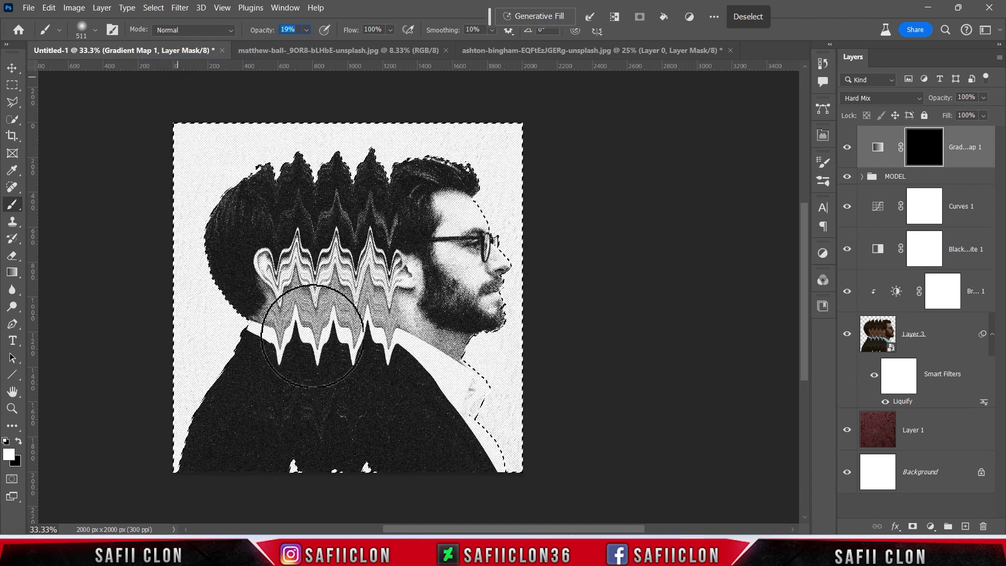
key("bracketright")
key("bracketright")
mouse_move(253, 335)
left_mouse_down()
mouse_move(235, 337)
mouse_move(214, 415)
mouse_move(278, 368)
left_mouse_up()
mouse_move(460, 365)
left_mouse_down()
mouse_move(441, 422)
mouse_move(462, 396)
left_mouse_up()
key("ctrl+plus")
scroll(440, 361, "up", 3)
left_click_drag(353, 253, 254, 240)
key("ctrl+minus")
mouse_move(179, 219)
left_mouse_down()
mouse_move(180, 201)
mouse_move(165, 252)
left_mouse_up()
scroll(152, 294, "down", 2)
scroll(151, 294, "down", 6)
mouse_move(251, 435)
left_mouse_down()
mouse_move(308, 436)
mouse_move(462, 404)
left_mouse_up()
scroll(554, 198, "up", 7)
mouse_move(418, 147)
left_mouse_down()
mouse_move(408, 207)
mouse_move(445, 254)
mouse_move(439, 322)
mouse_move(220, 275)
mouse_move(245, 281)
mouse_move(258, 412)
mouse_move(379, 385)
mouse_move(436, 321)
left_mouse_up()
mouse_move(438, 362)
left_mouse_down()
mouse_move(498, 325)
mouse_move(325, 303)
mouse_move(483, 314)
mouse_move(555, 283)
left_mouse_up()
key("ctrl+d")
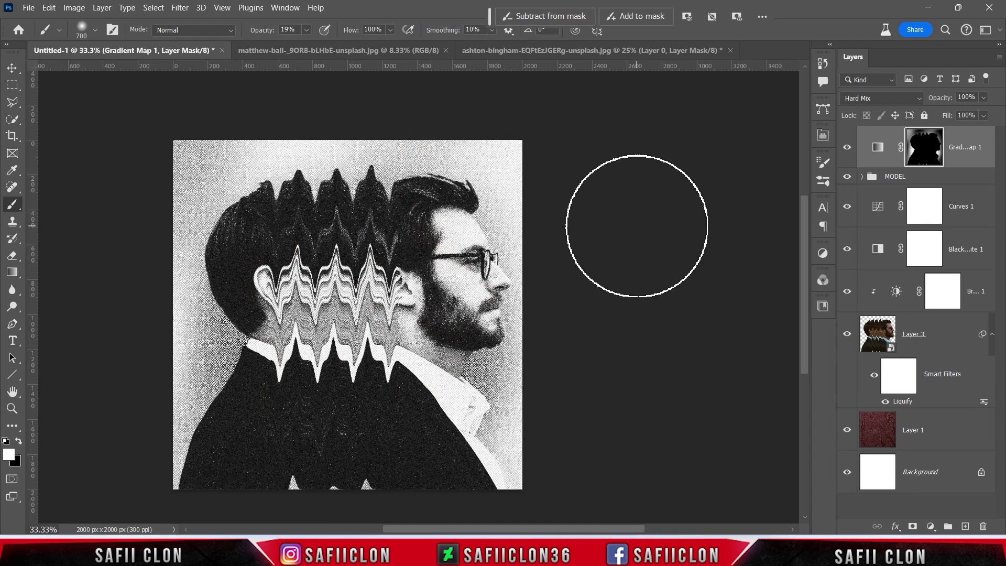
left_click(848, 148)
left_click(848, 148)
left_click(848, 149)
left_click(848, 148)
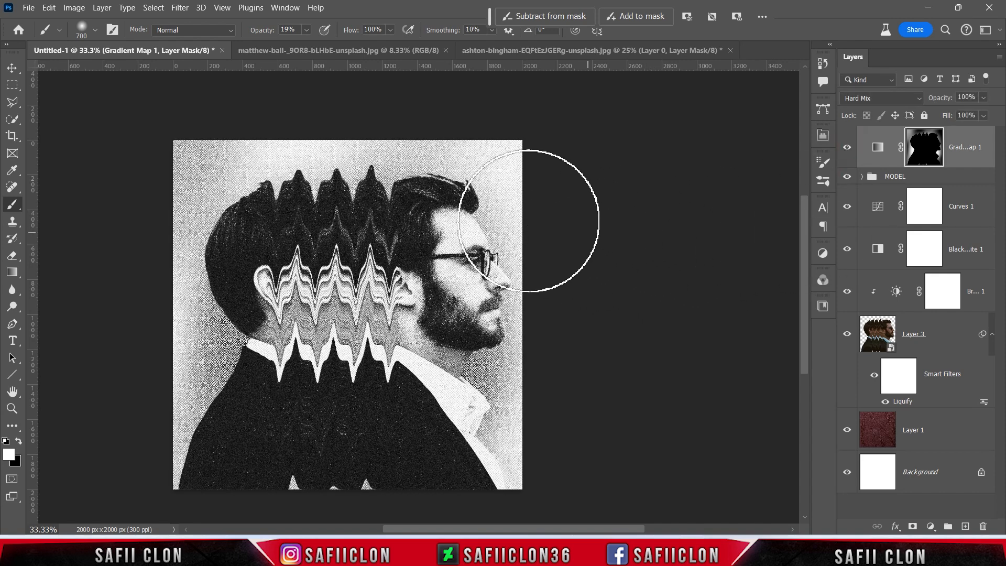
Open the dark patchy p7ILrZmhHHc Unsplash texture, add it above all layers in the cover document, and blend it in Lighten mode.
left_click(31, 12)
left_click(44, 35)
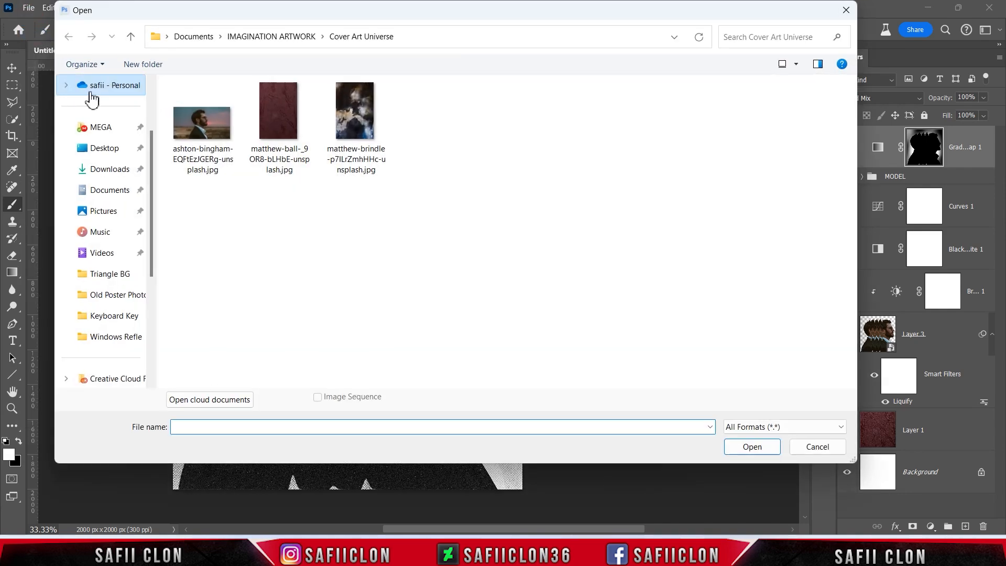
left_click(340, 144)
left_click(764, 447)
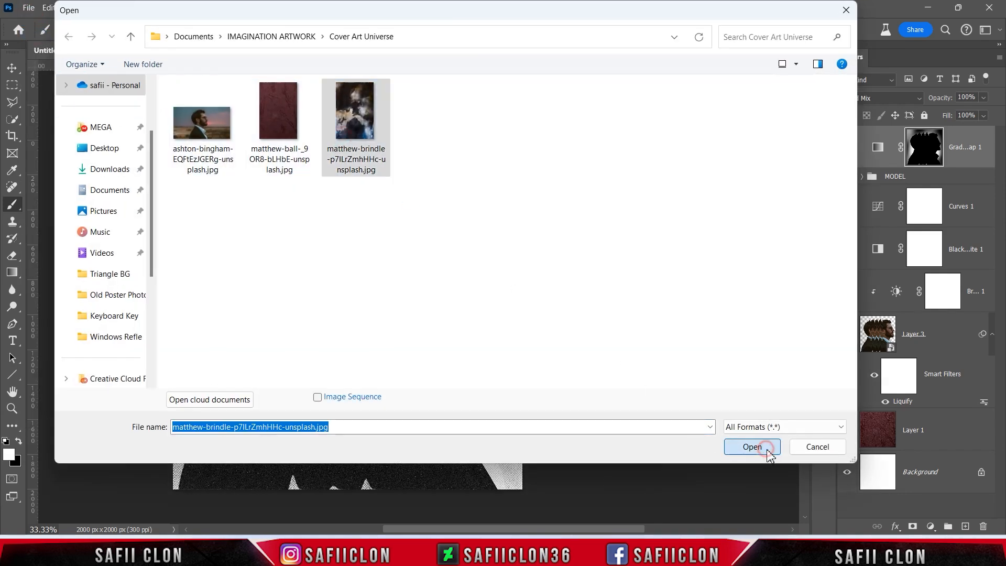
left_click_drag(949, 168, 382, 325)
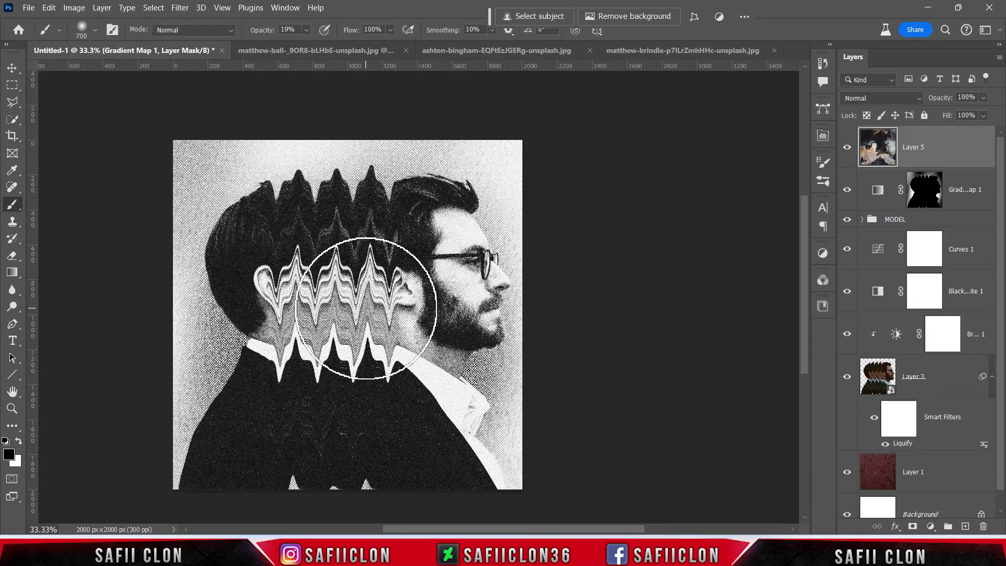
left_click(908, 99)
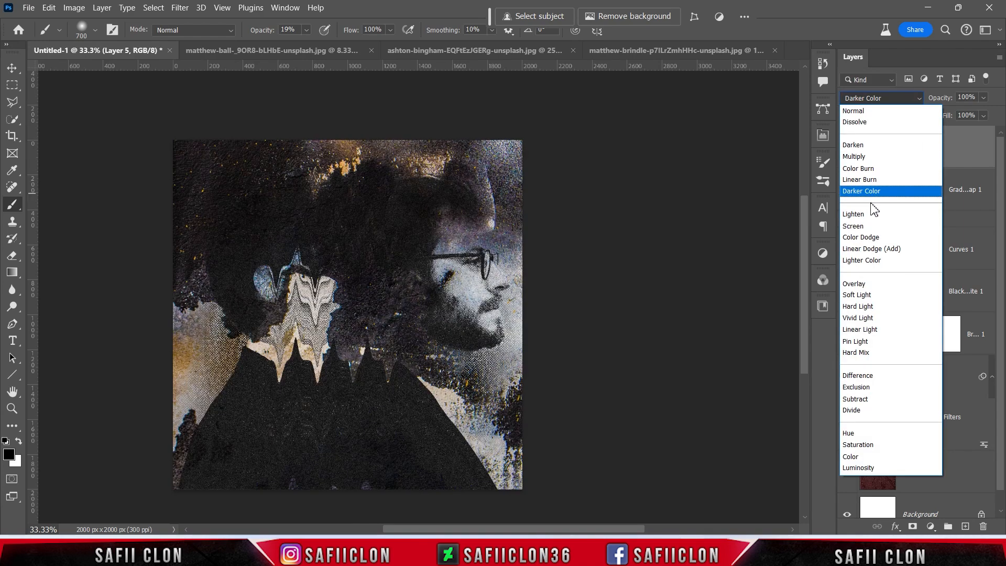
left_click(871, 214)
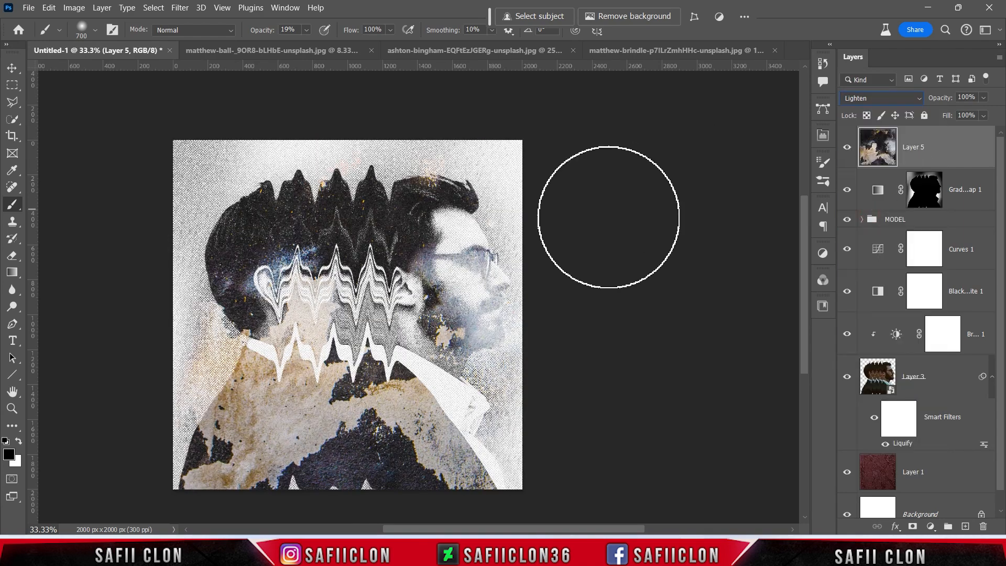
Transform and reposition the texture on Layer 5 so its coloured patches fall on the man's front hair and lower jacket.
key("ctrl+minus")
key("ctrl+t")
left_click_drag(326, 280, 326, 370)
left_click_drag(152, 394, 185, 394)
left_click_drag(285, 385, 334, 412)
left_click_drag(649, 419, 650, 404)
left_click_drag(476, 384, 475, 380)
left_click_drag(619, 404, 629, 404)
mouse_move(509, 399)
left_mouse_down()
mouse_move(519, 405)
mouse_move(521, 379)
mouse_move(523, 408)
left_mouse_up()
left_click_drag(515, 410, 513, 401)
left_click(650, 31)
key("b")
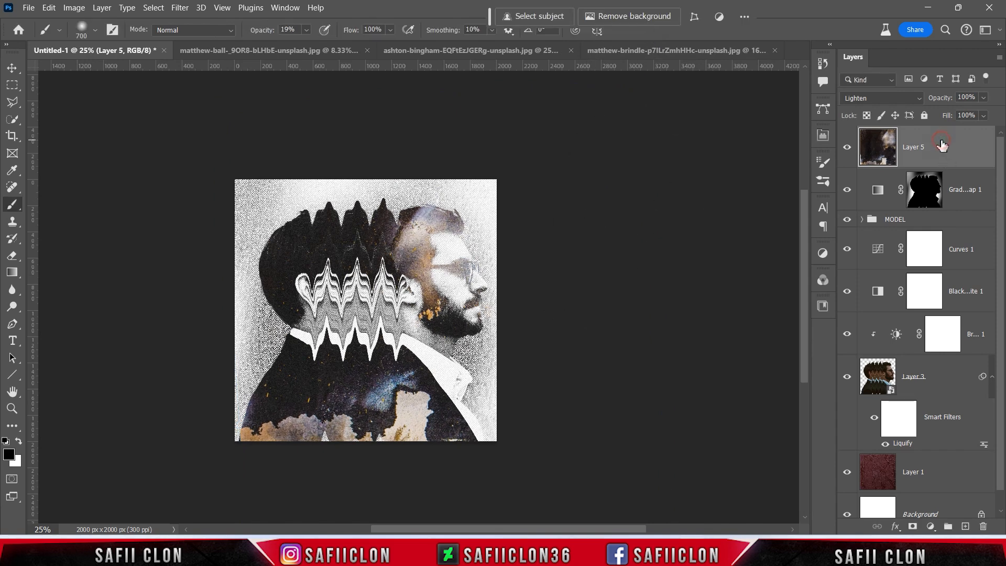
Clip a Levels adjustment to Layer 5 with black input 88 and midtones 0.81, and compare the texture on and off.
left_click(935, 529)
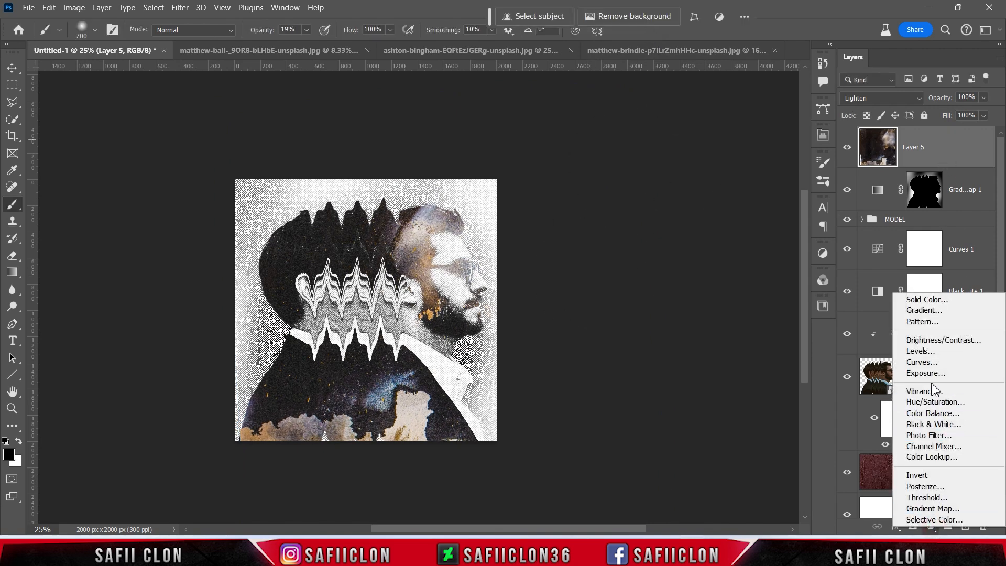
left_click(921, 347)
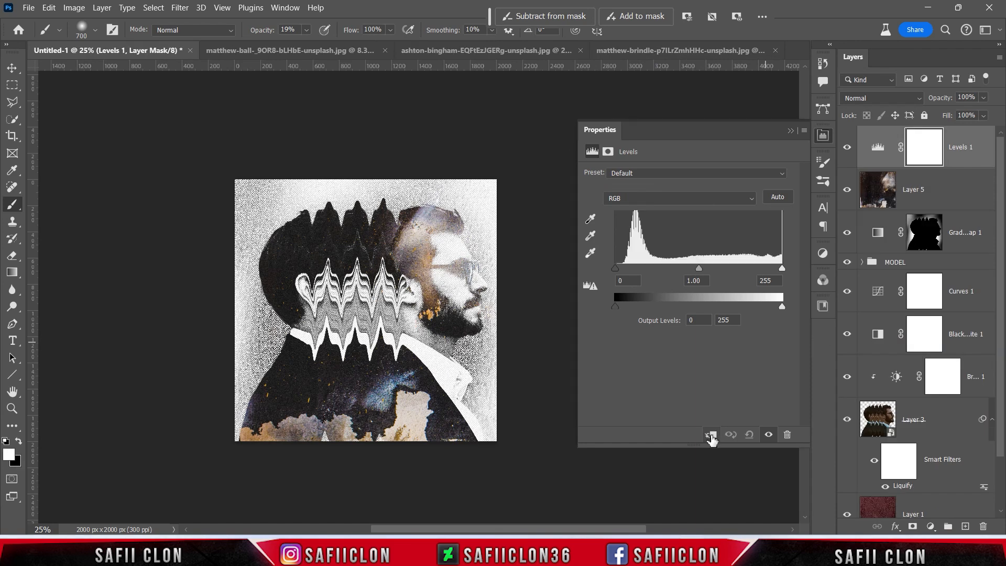
left_click(710, 436)
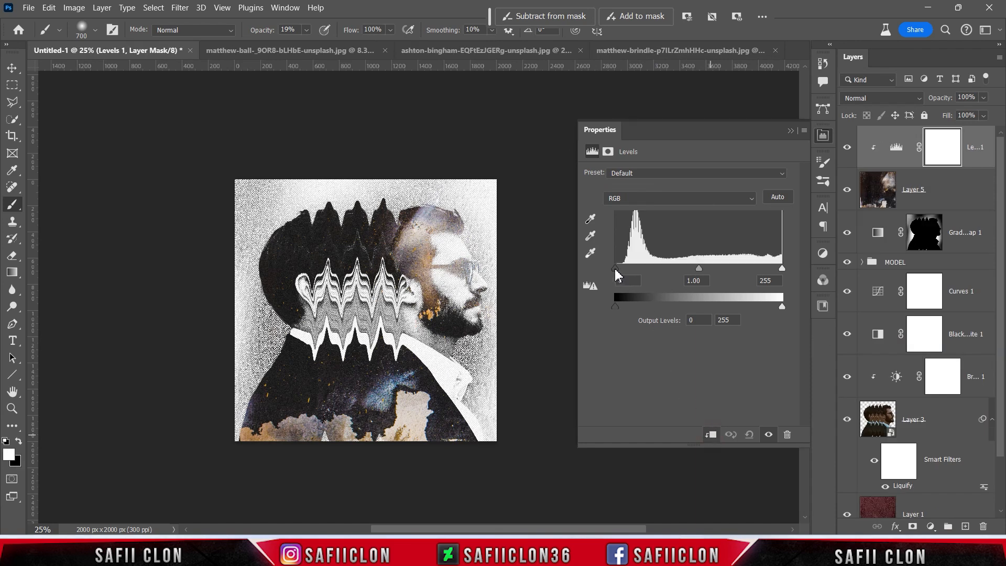
left_click_drag(616, 269, 674, 273)
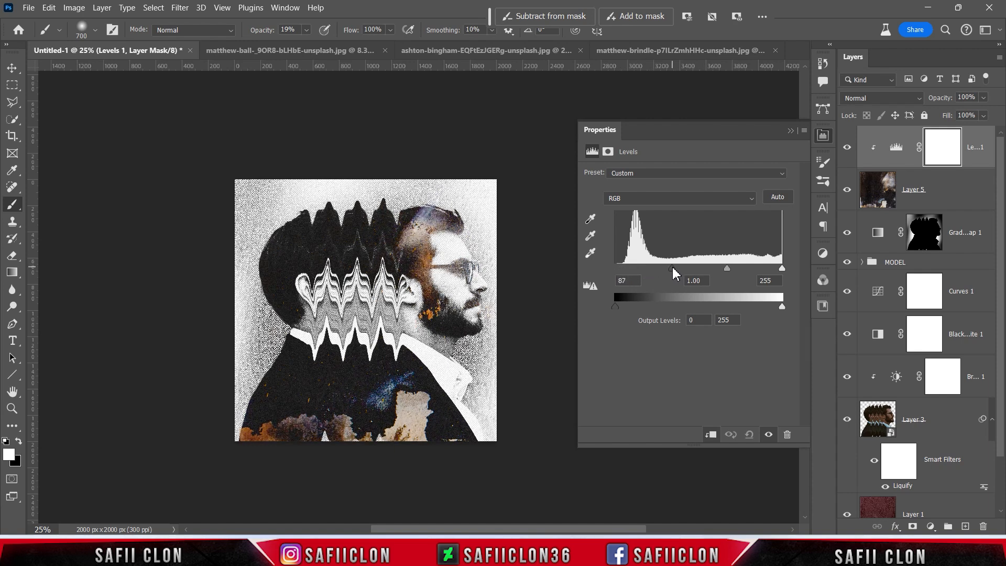
left_click_drag(727, 268, 734, 269)
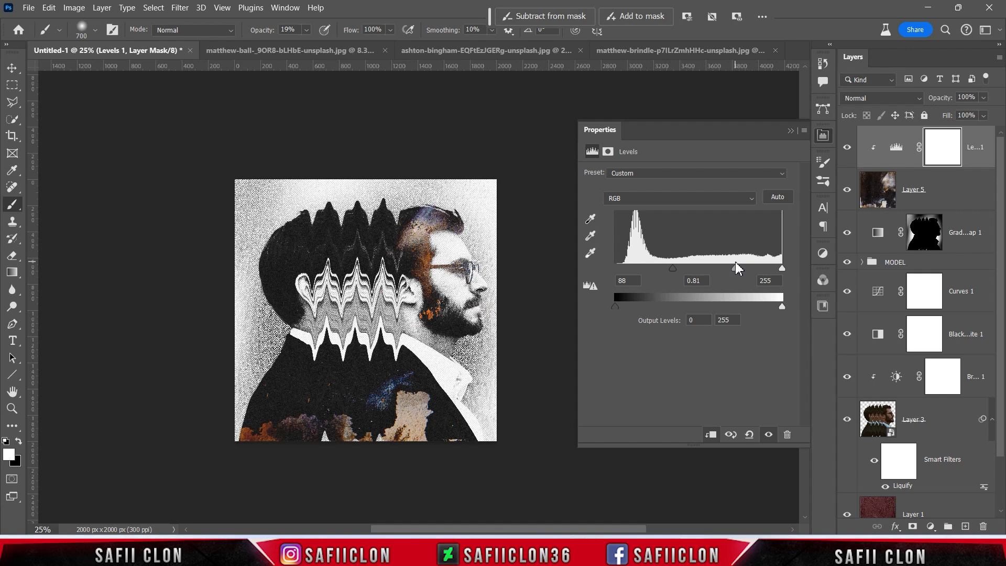
left_click(789, 131)
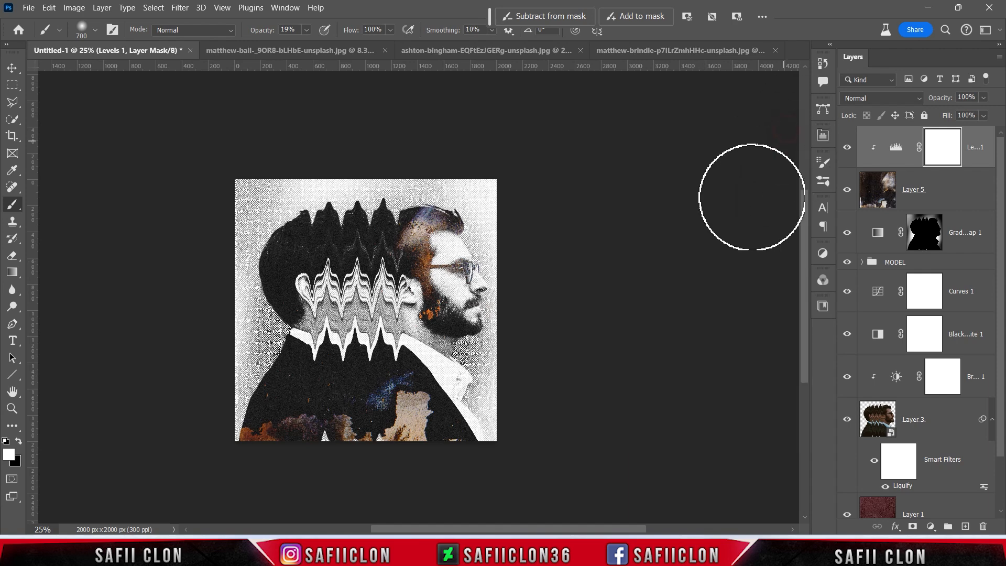
key("ctrl+plus")
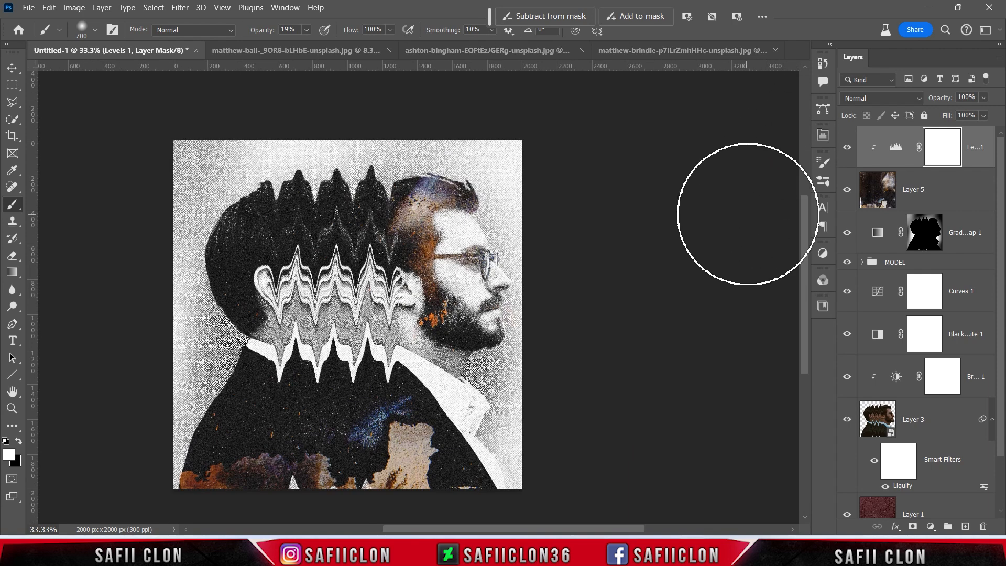
left_click(847, 189)
left_click(847, 189)
left_click(847, 189)
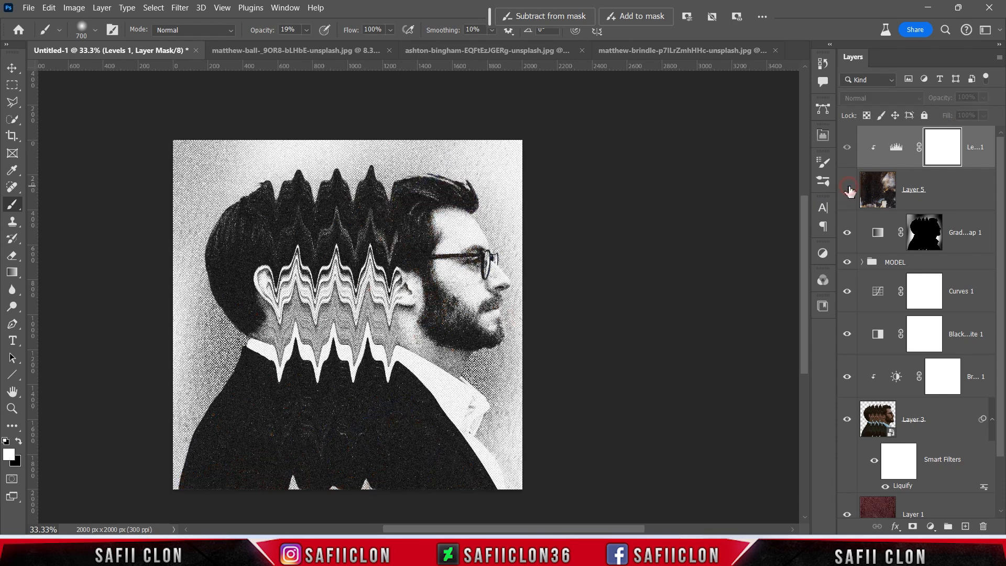
left_click(846, 189)
Add a layer mask to Layer 5 and prepare a black Soft Round brush at 432 px and 17% opacity.
left_click(960, 191)
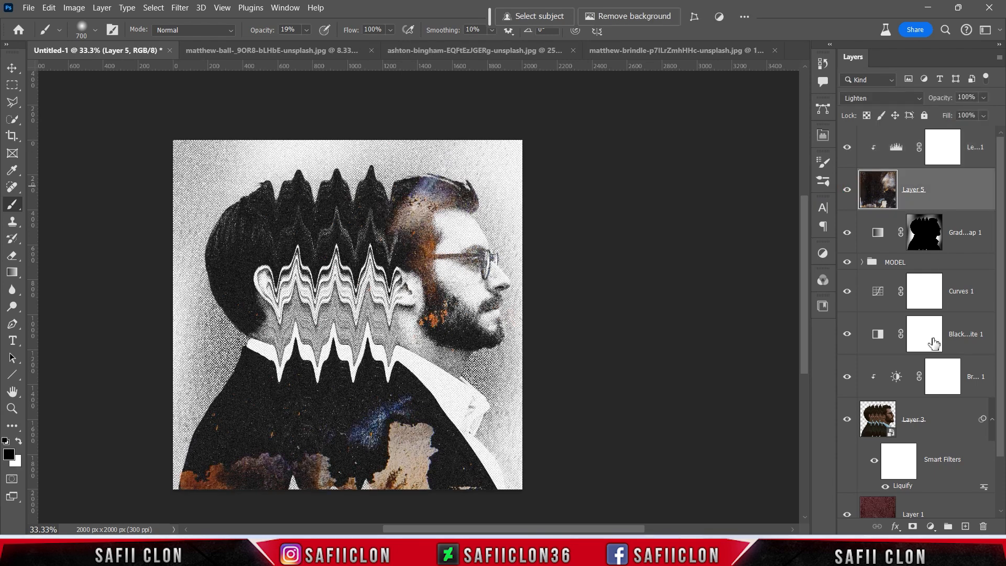
left_click(912, 526)
key("x")
right_click(12, 204)
left_click(47, 204)
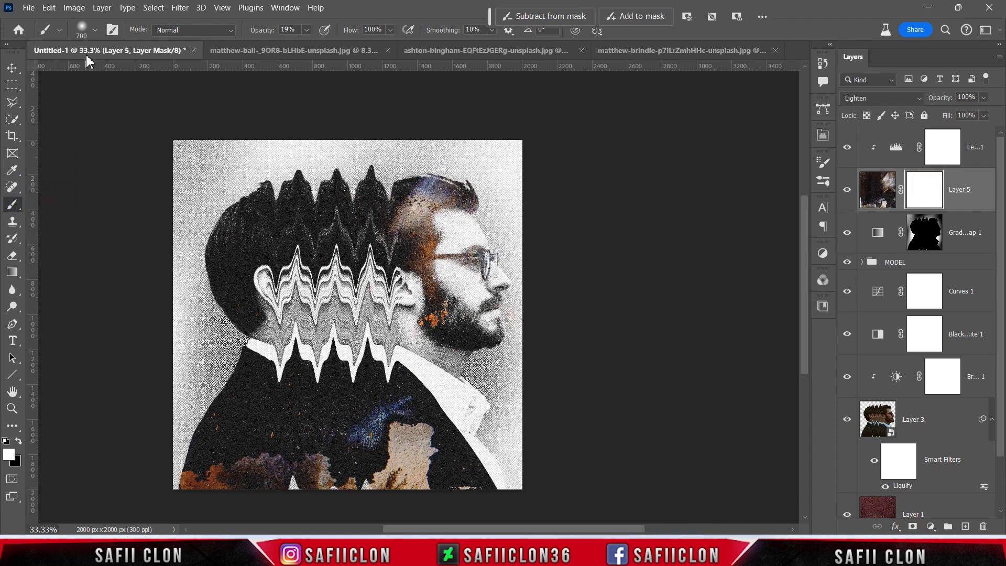
left_click(95, 32)
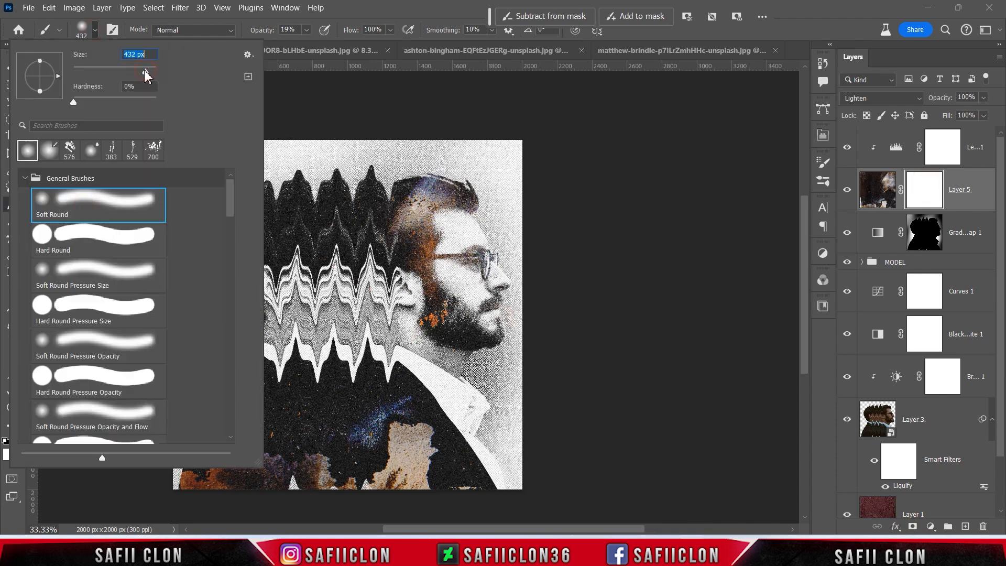
left_click(96, 32)
left_click(306, 30)
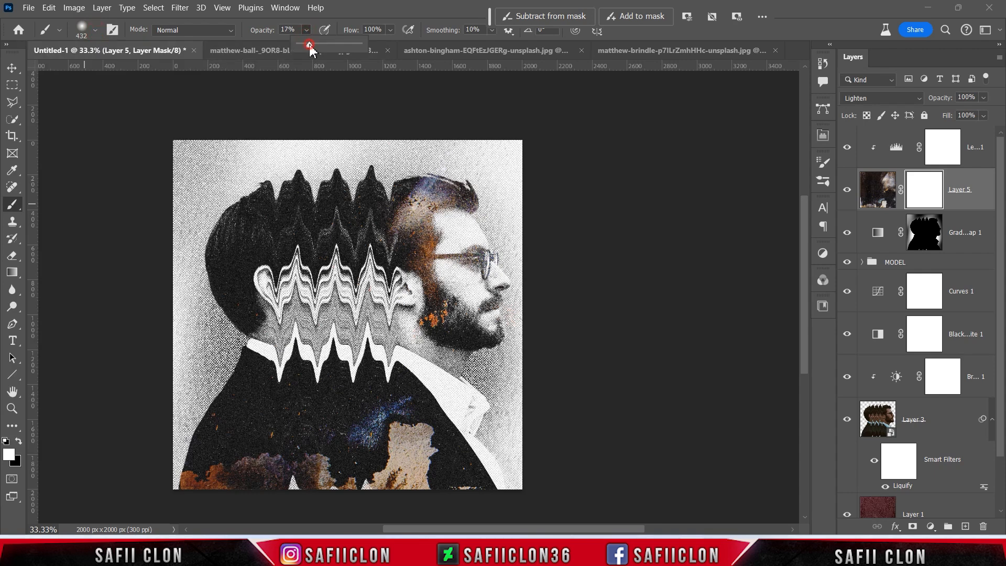
left_click(310, 49)
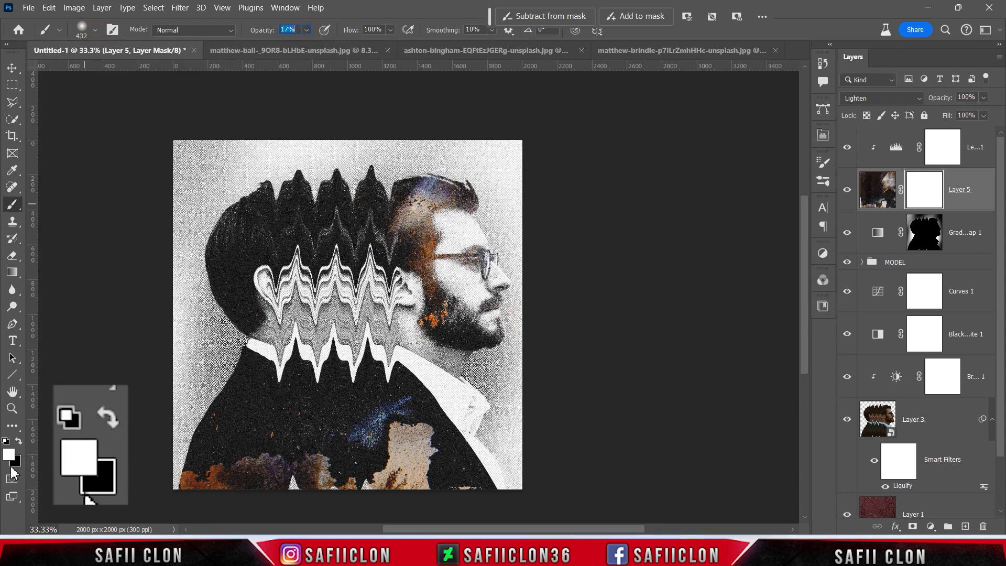
left_click(19, 440)
Paint black on Layer 5's mask over the glasses and front hair to reduce the texture, and compare the layer on and off.
left_click(478, 268)
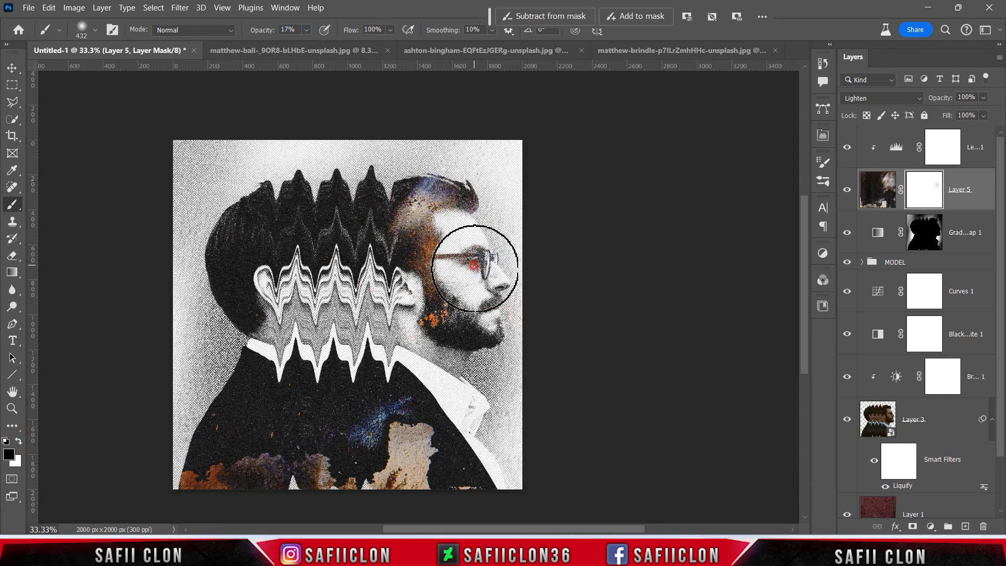
left_click(483, 270)
left_click(478, 259)
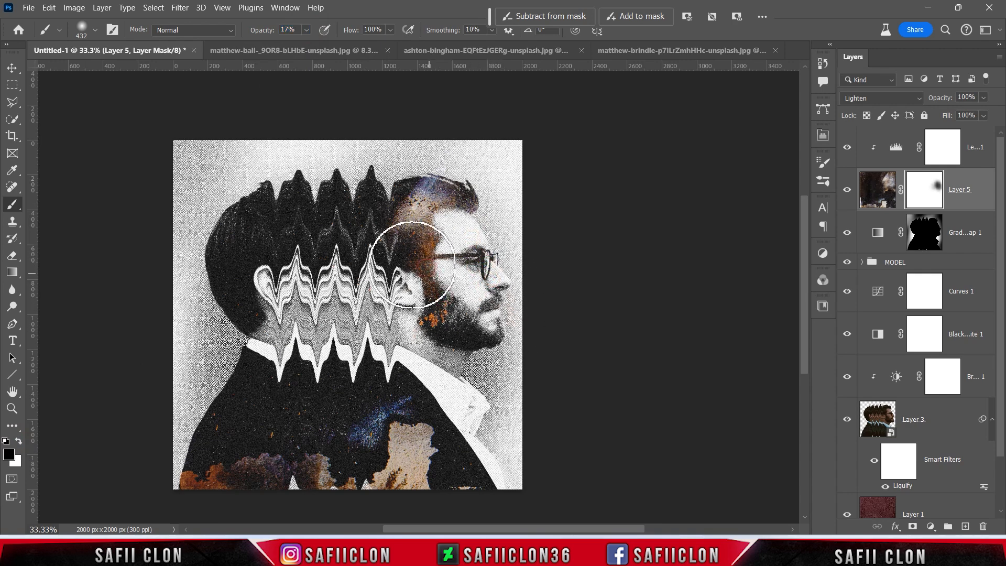
left_click(417, 195)
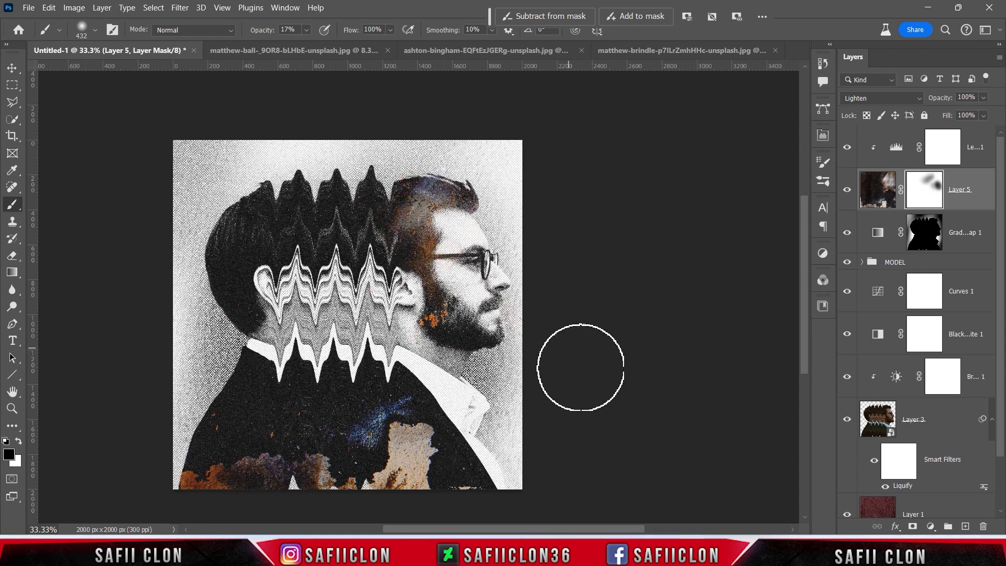
left_click(847, 191)
left_click(847, 190)
left_click(847, 191)
left_click(847, 190)
left_click(847, 191)
left_click(847, 190)
Set up the Horizontal Type tool with Calisto MT Regular at 48 pt and a black text colour.
key("ctrl+minus")
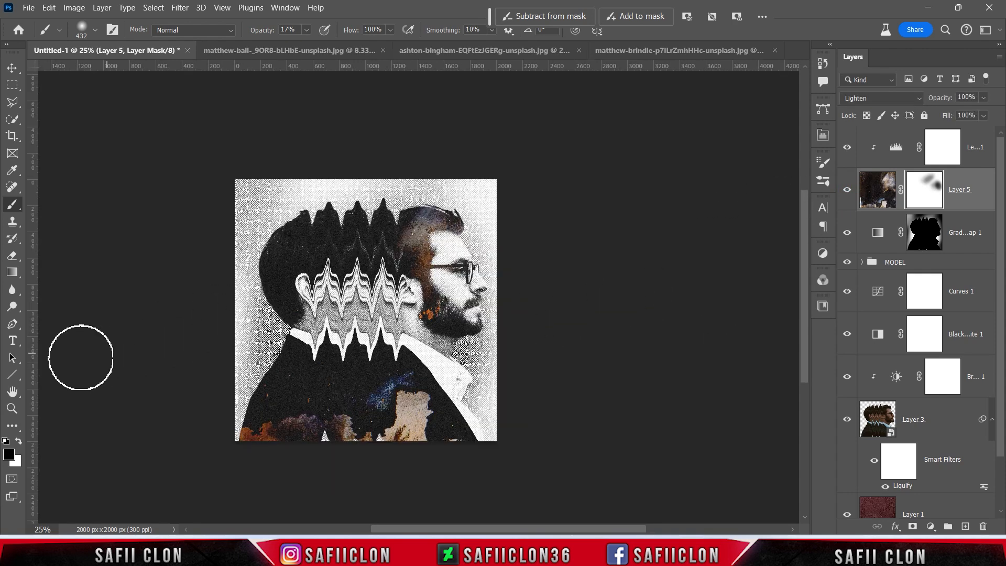
right_click(17, 344)
left_click(51, 341)
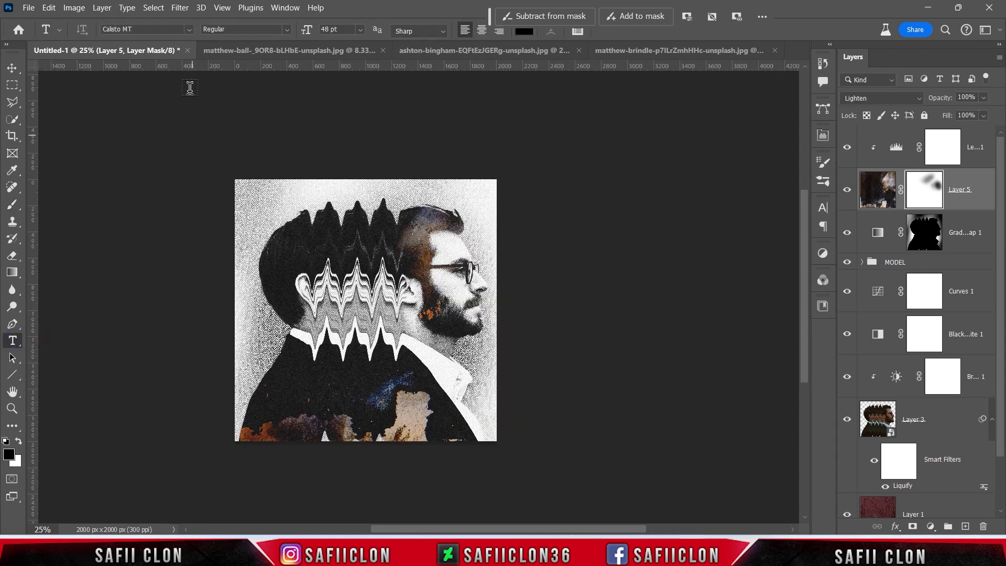
left_click(190, 29)
left_click(189, 76)
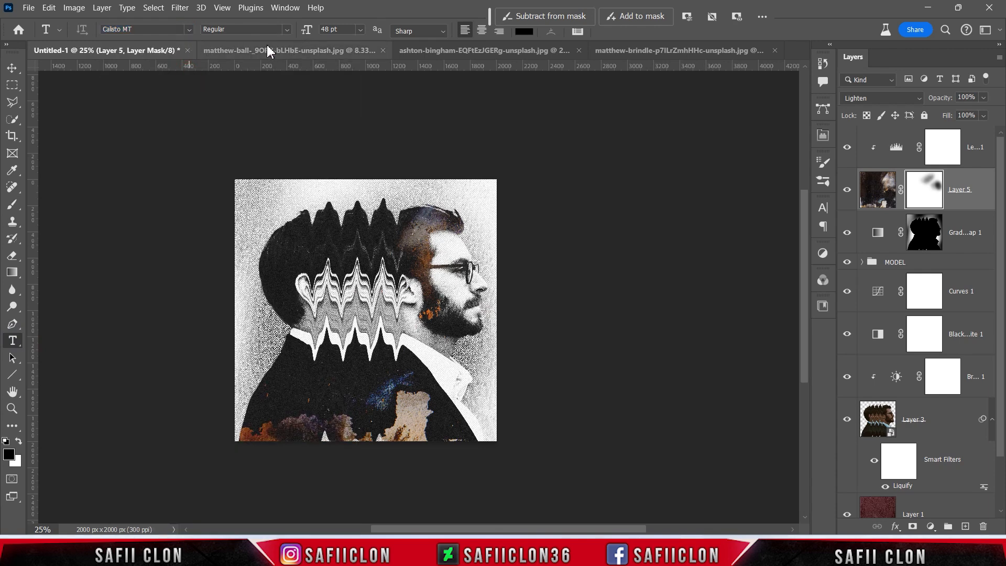
left_click(529, 34)
left_click_drag(674, 206, 601, 260)
left_click(885, 90)
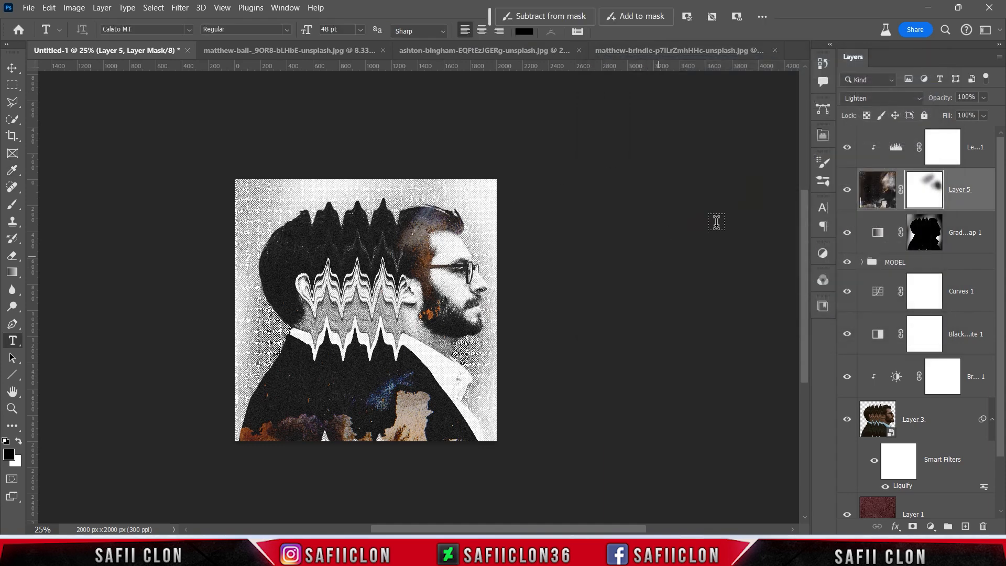
Add the text "COVER ART" over the man's head on a new layer above the Levels adjustment.
left_click(973, 141)
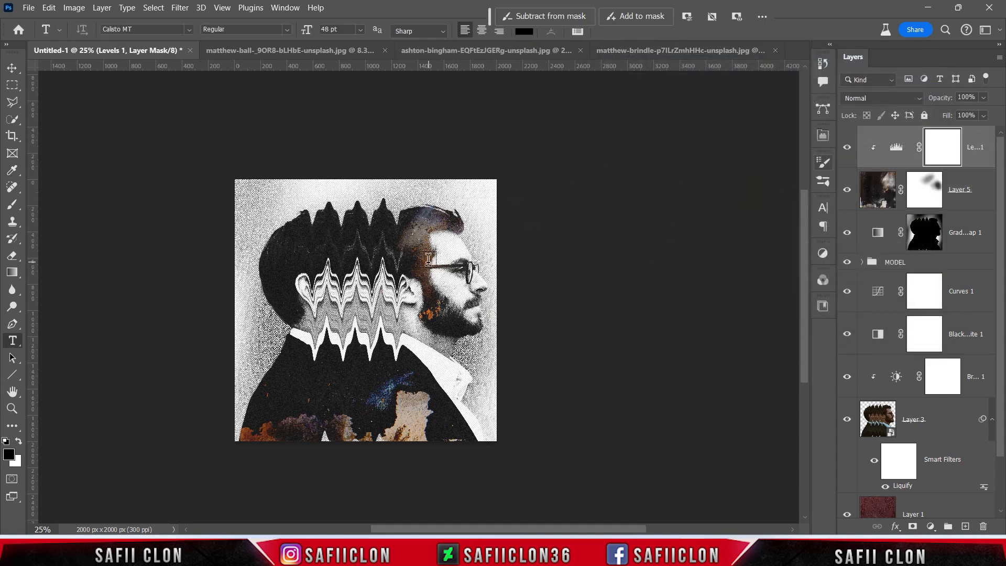
left_click(323, 232)
type("COVER ART")
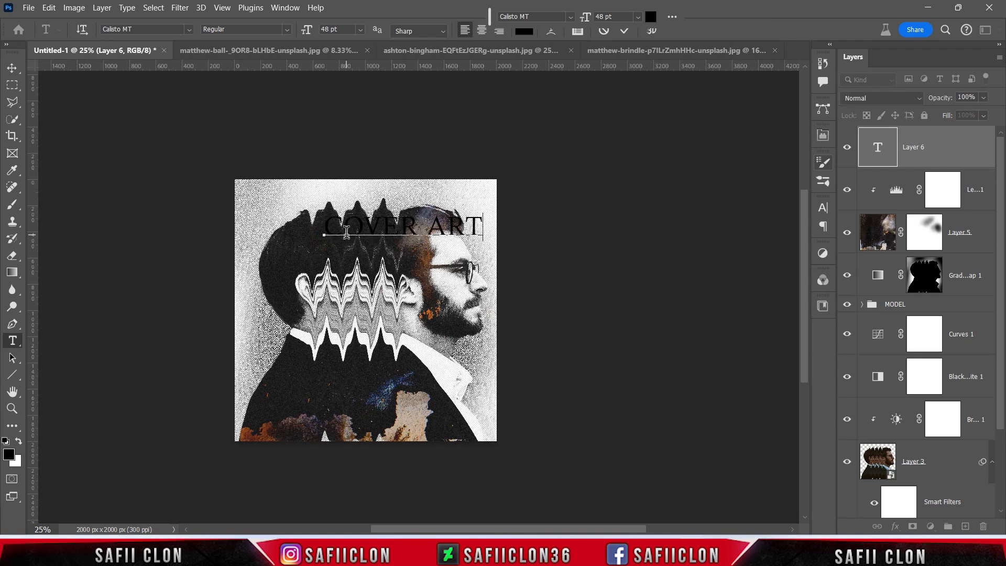
left_click_drag(361, 221, 477, 225)
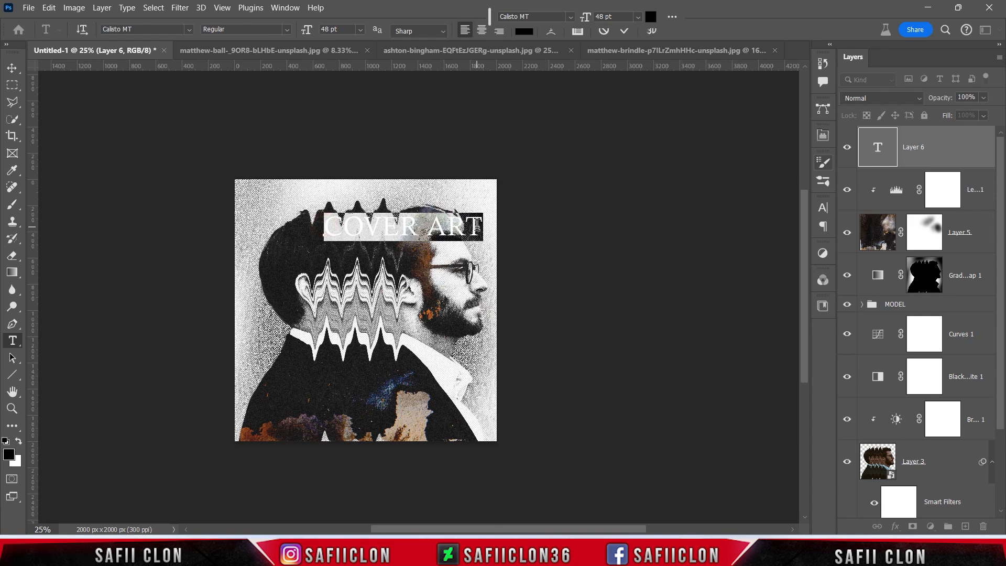
left_click(624, 31)
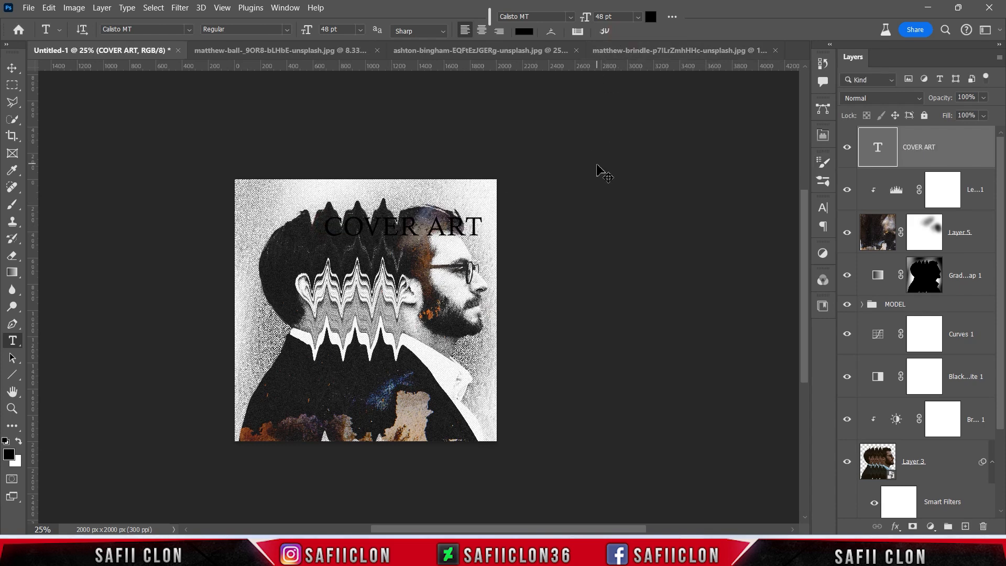
Scale the COVER ART text to 36% and position it centred above the man's head near the artwork's upper edge.
key("ctrl+t")
left_click_drag(483, 213, 385, 196)
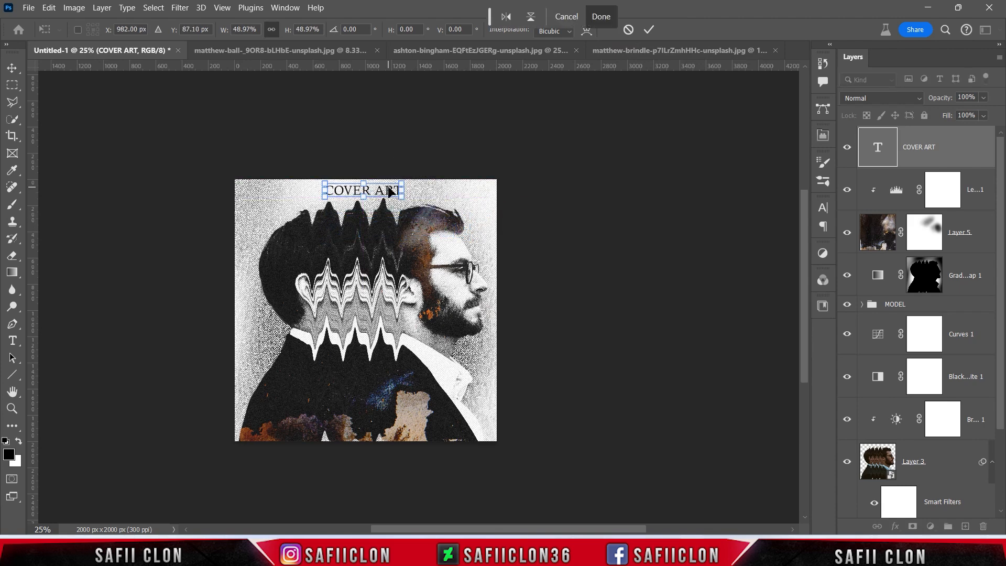
key("ctrl+plus")
left_click_drag(396, 147, 365, 157)
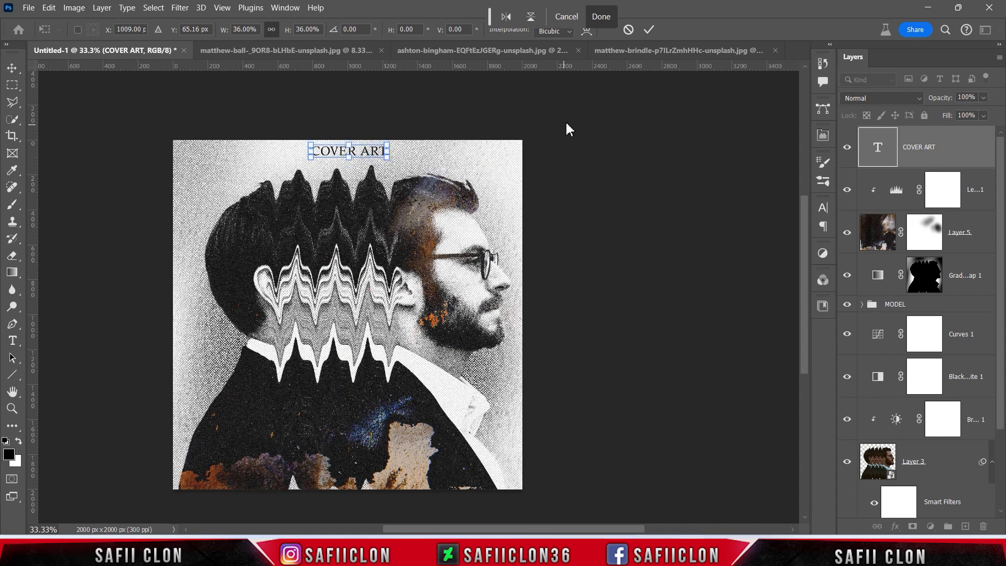
left_click(648, 29)
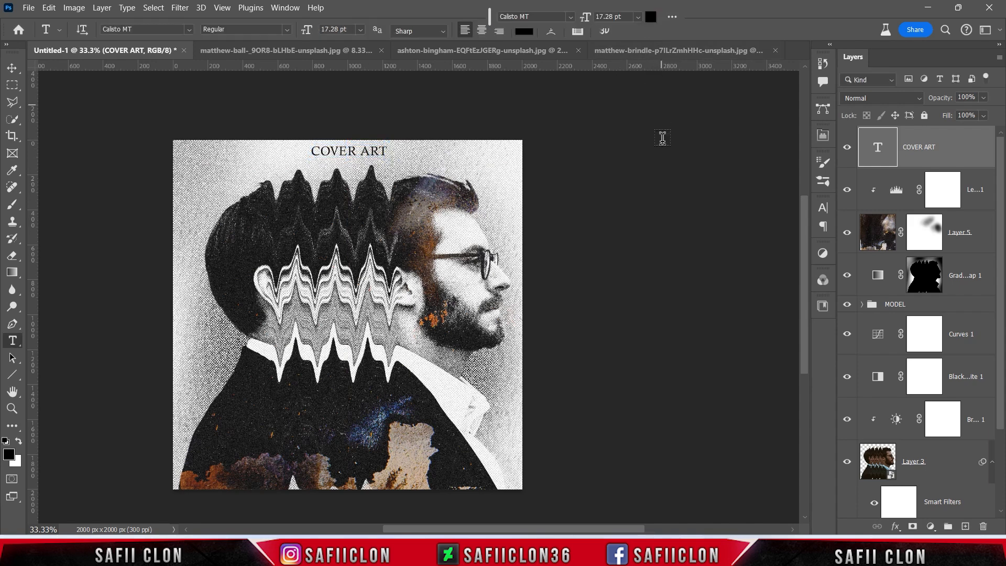
key("ctrl+Down")
key("ctrl+Down")
key("ctrl+Down")
key("ctrl+Left")
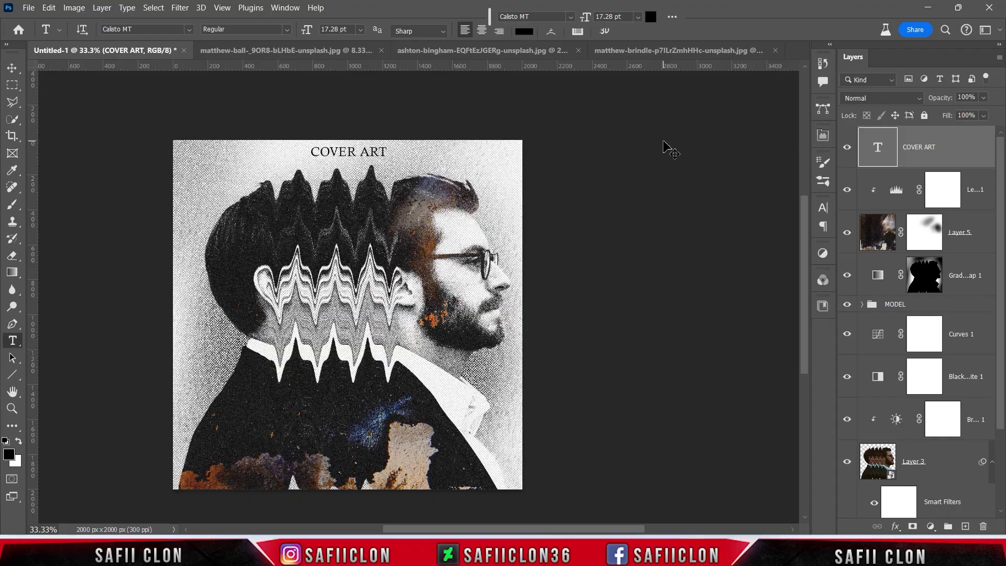
Examine the finished artwork at several zoom levels and with the text, gradient map, texture and MODEL group each switched off and on.
key("ctrl+minus")
key("ctrl+plus")
key("ctrl+plus")
key("ctrl+plus")
key("ctrl+minus")
key("ctrl+minus")
left_click(849, 152)
left_click(848, 151)
left_click(847, 276)
left_click(847, 275)
left_click(847, 232)
left_click(847, 232)
left_click(848, 304)
left_click(848, 304)
key("ctrl+minus")
key("ctrl+minus")
key("ctrl+plus")
key("ctrl+plus")
scroll(637, 516, "left", 3)
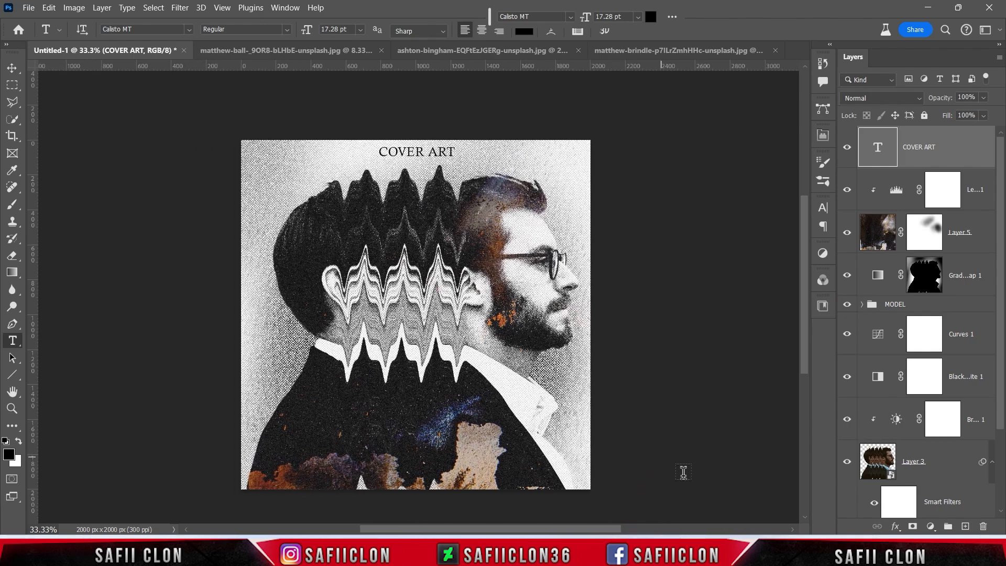